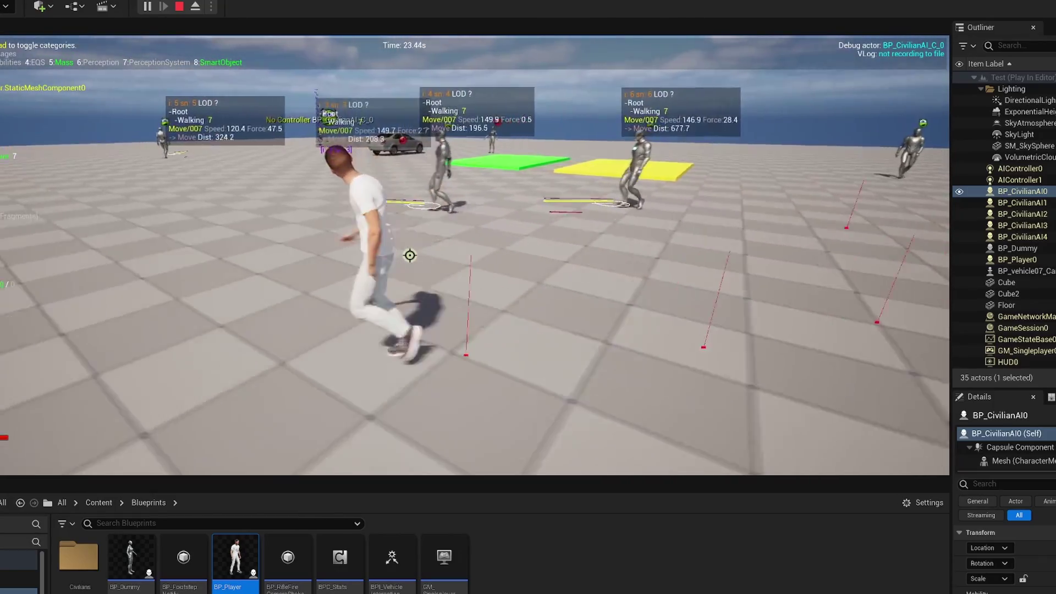
Run the player character through the playing level to observe the walking civilian AI characters
{"action": "key", "text": "w"}
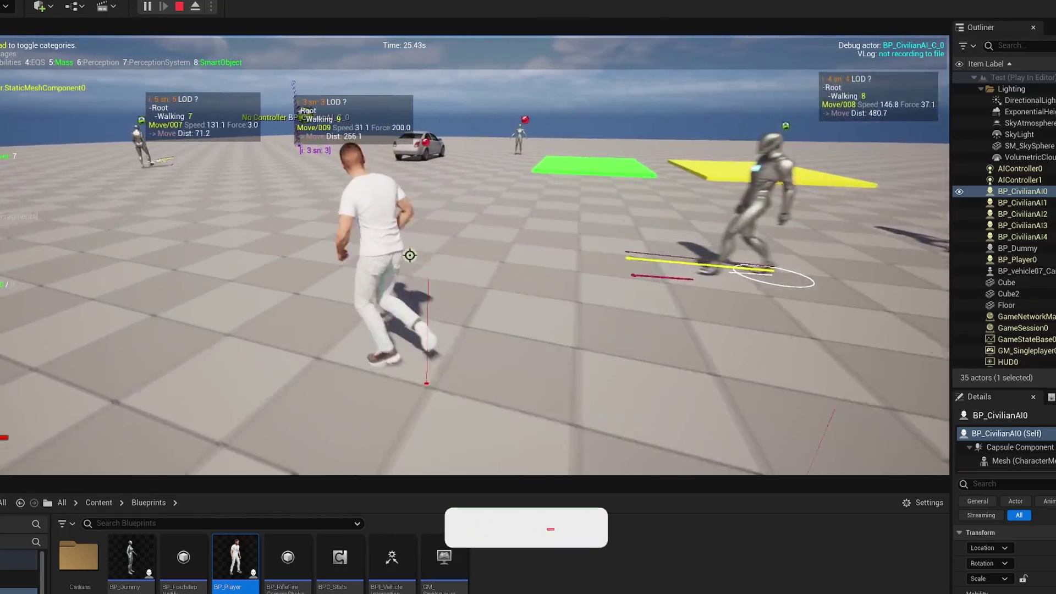
{"action": "key", "text": "w"}
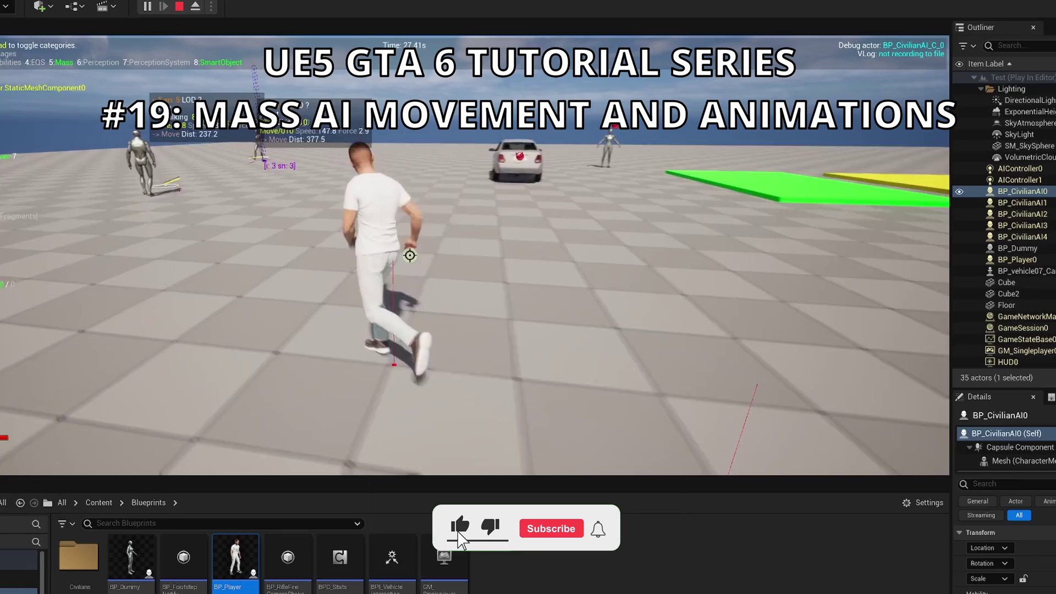
{"action": "key", "text": "w"}
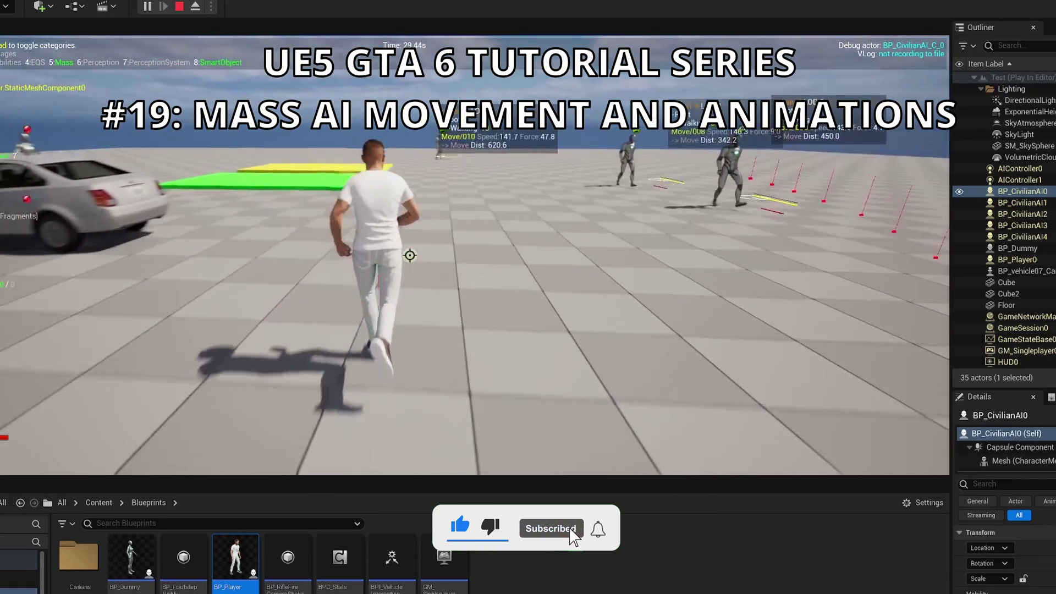
{"action": "key", "text": "w"}
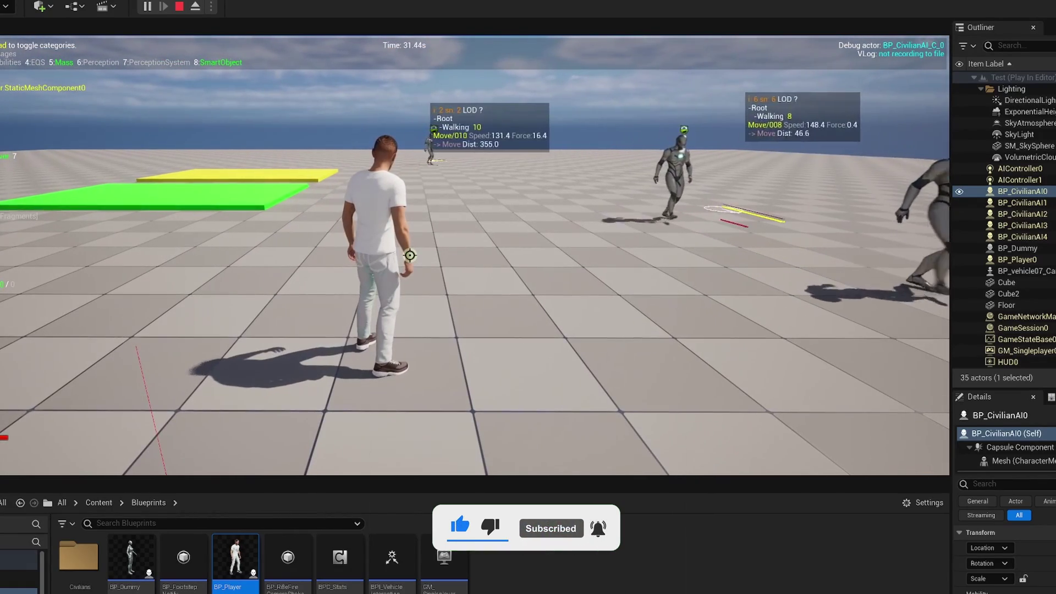
{"action": "key", "text": "w"}
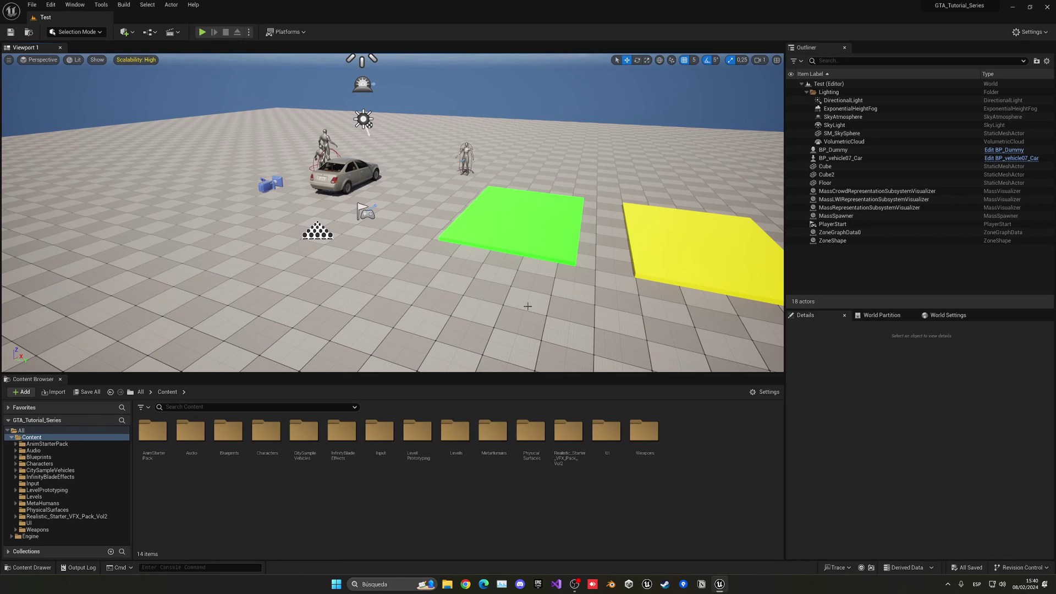
Create a StateTree with the Mass Behavior schema in the Blueprints/Civilians folder and name it ST_MassAI
{"action": "double_click", "coordinate": [229, 460]}
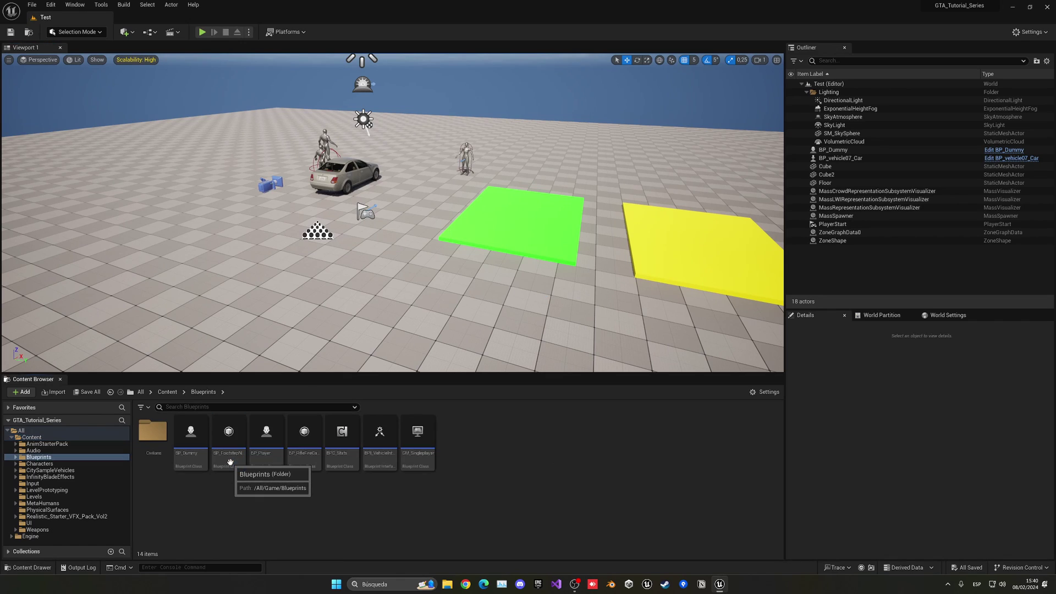
{"action": "double_click", "coordinate": [153, 435]}
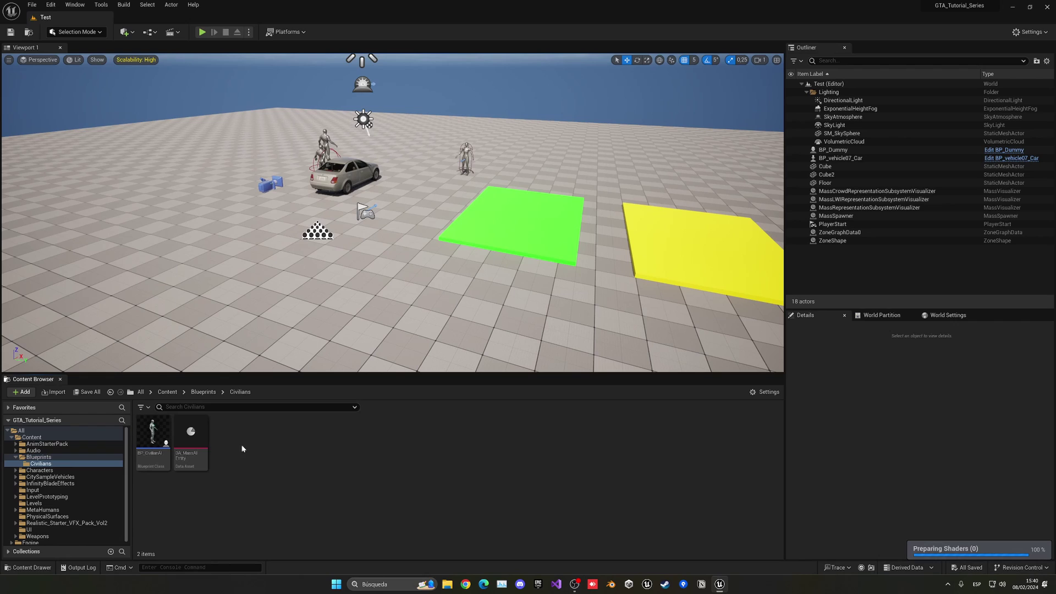
{"action": "right_click", "coordinate": [280, 456]}
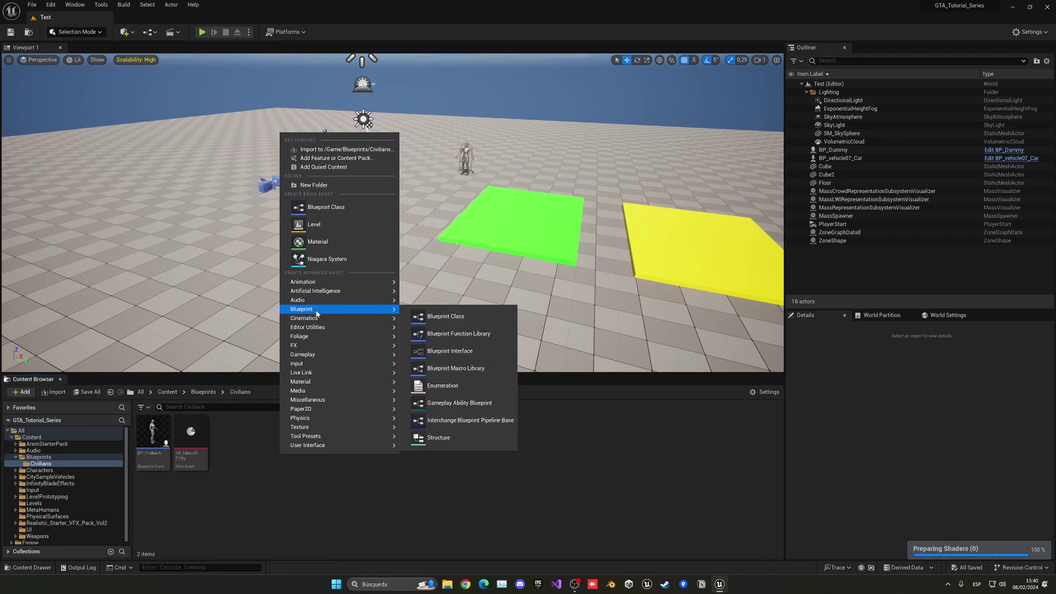
{"action": "mouse_move", "coordinate": [308, 292]}
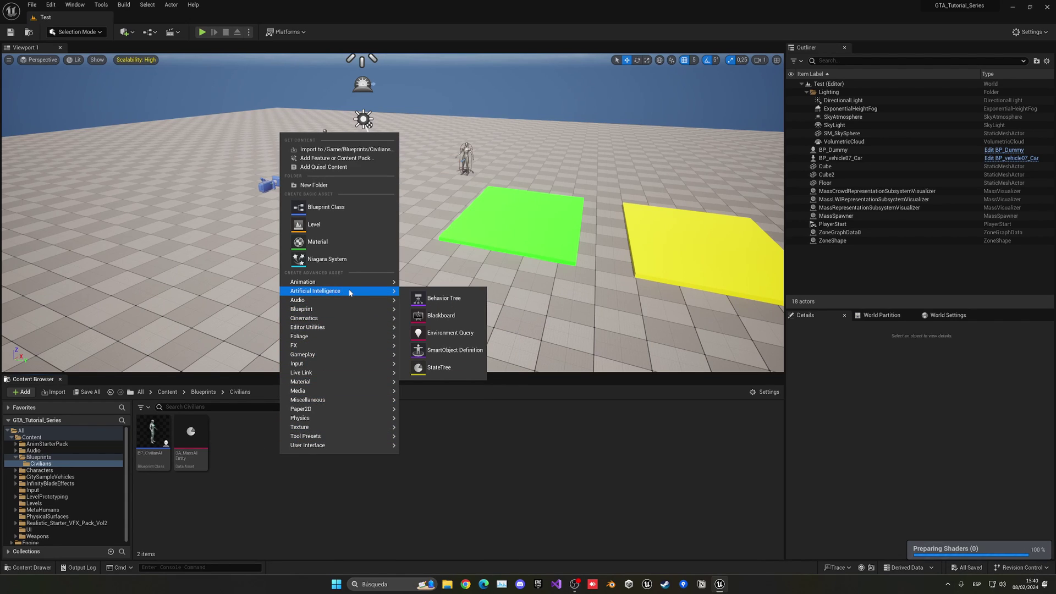
{"action": "left_click", "coordinate": [440, 367]}
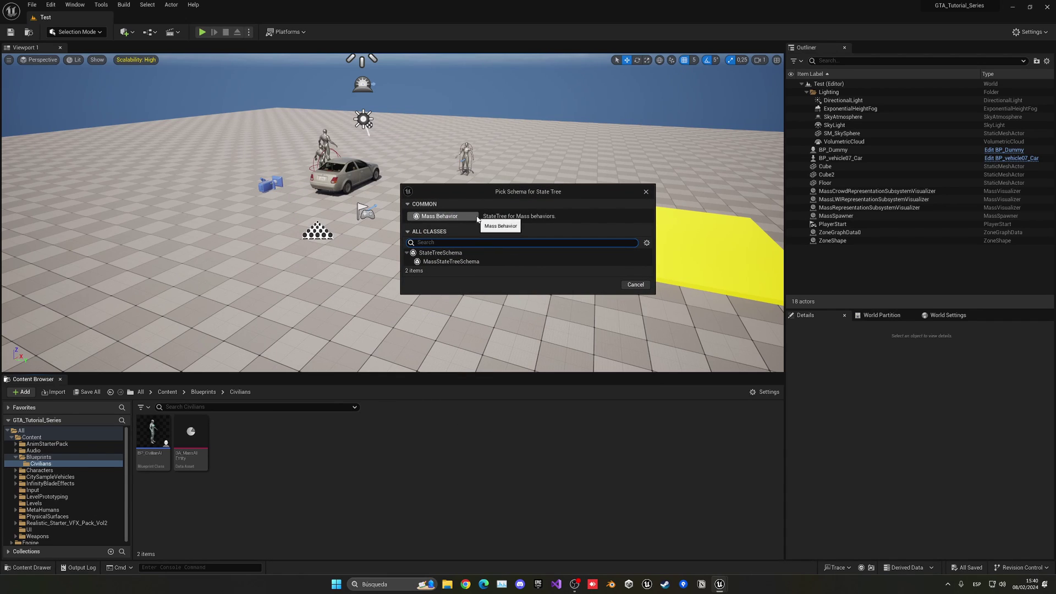
{"action": "left_click", "coordinate": [449, 217]}
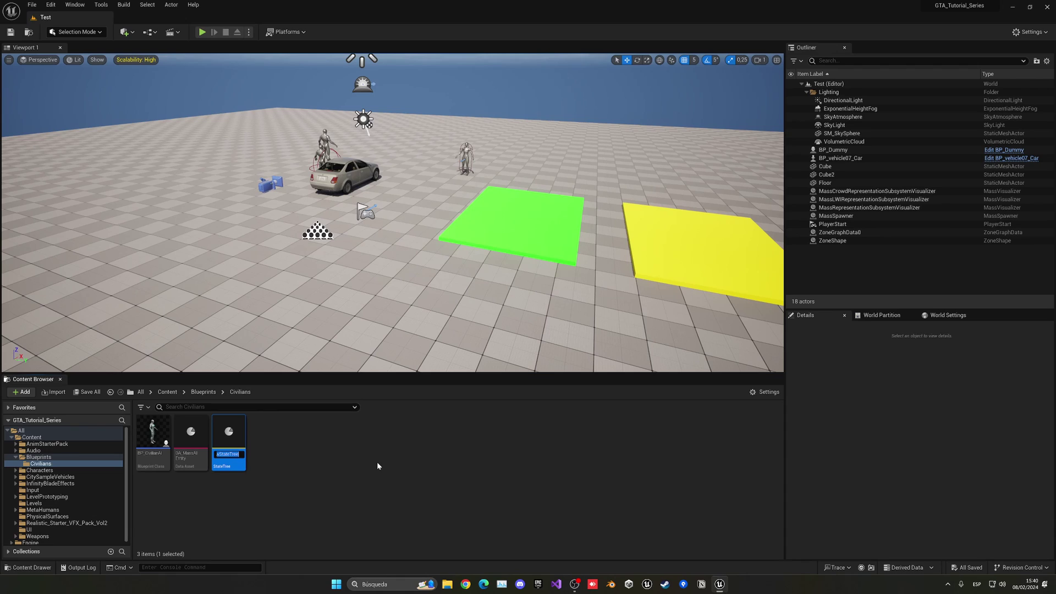
{"action": "type", "text": "ST_MassAI"}
{"action": "key", "text": "Return"}
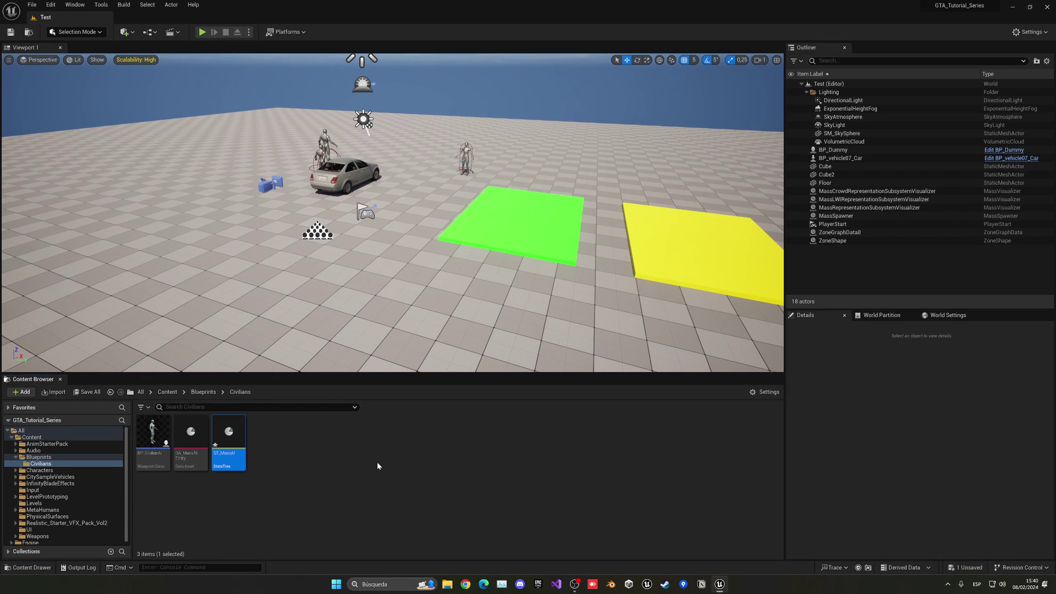
Open ST_MassAI docked in the main window and add a child state named Walking under Root
{"action": "key", "text": "Return"}
{"action": "left_click_drag", "start_coordinate": [401, 109], "coordinate": [254, 22]}
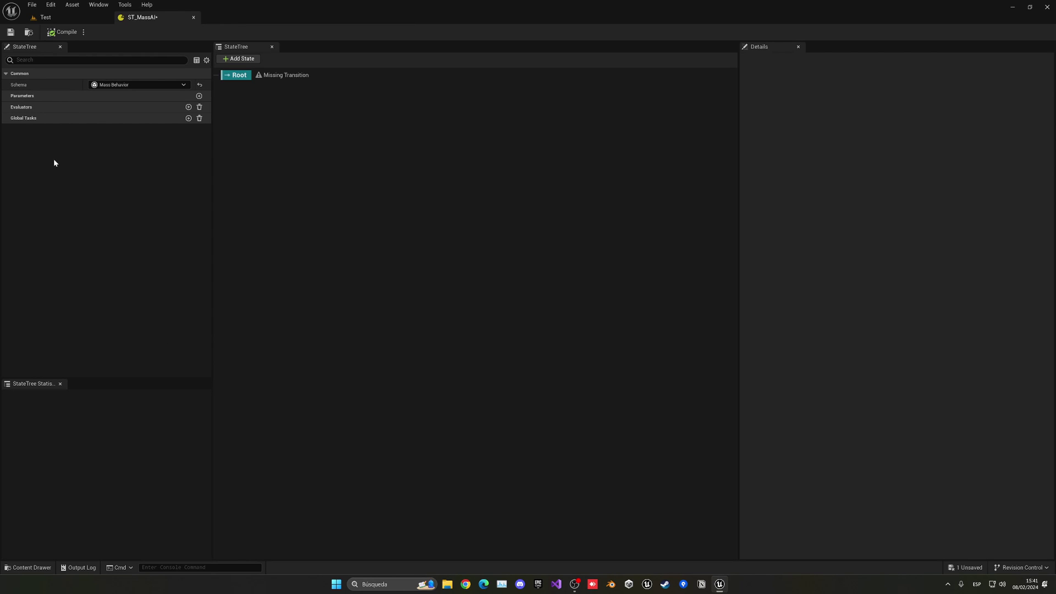
{"action": "left_click", "coordinate": [275, 75]}
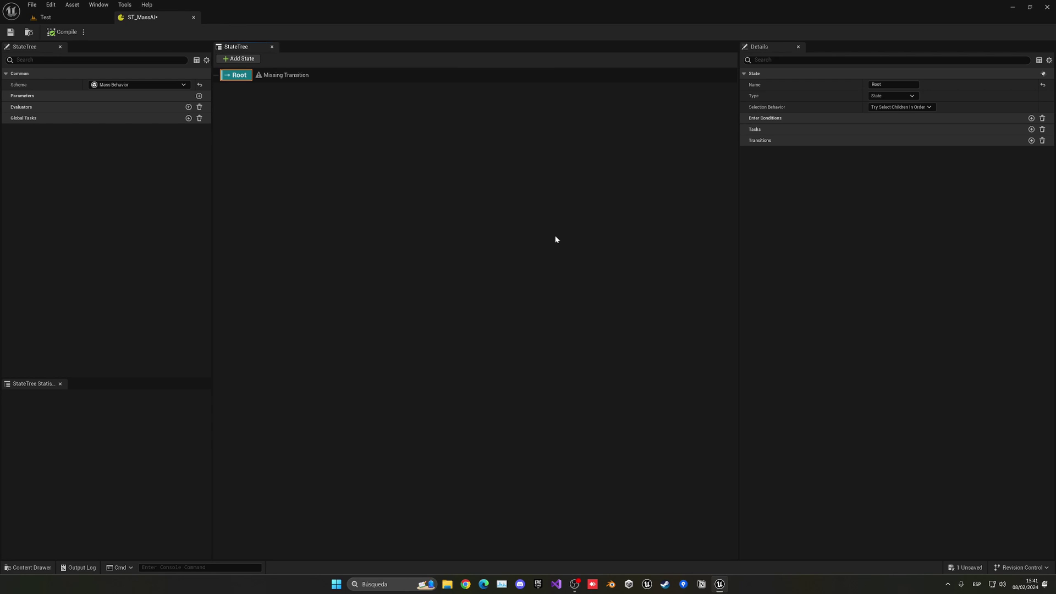
{"action": "left_click", "coordinate": [253, 103]}
{"action": "left_click", "coordinate": [239, 59]}
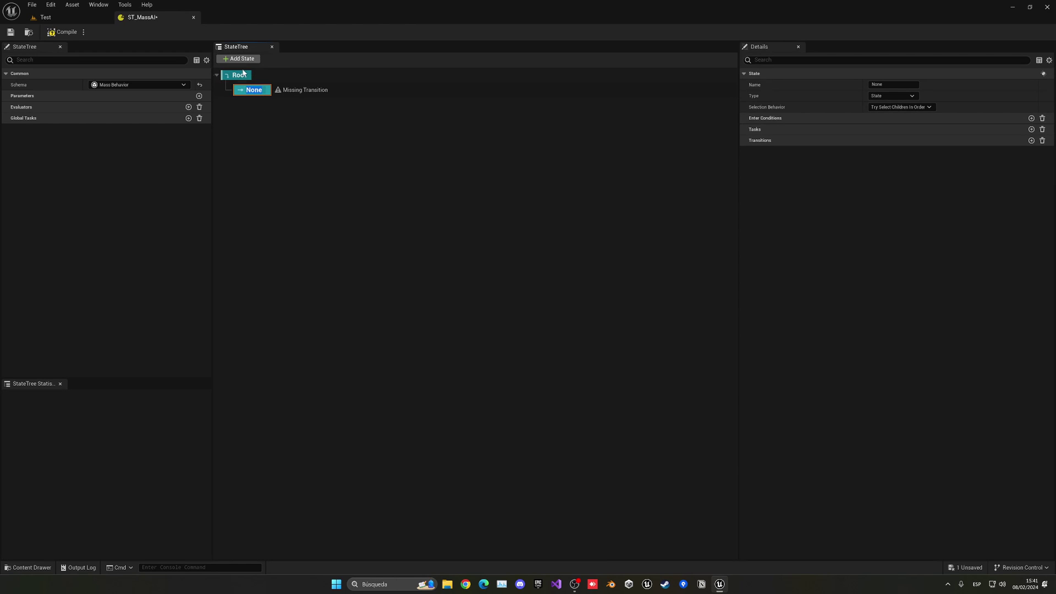
{"action": "type", "text": "Walking"}
{"action": "key", "text": "Return"}
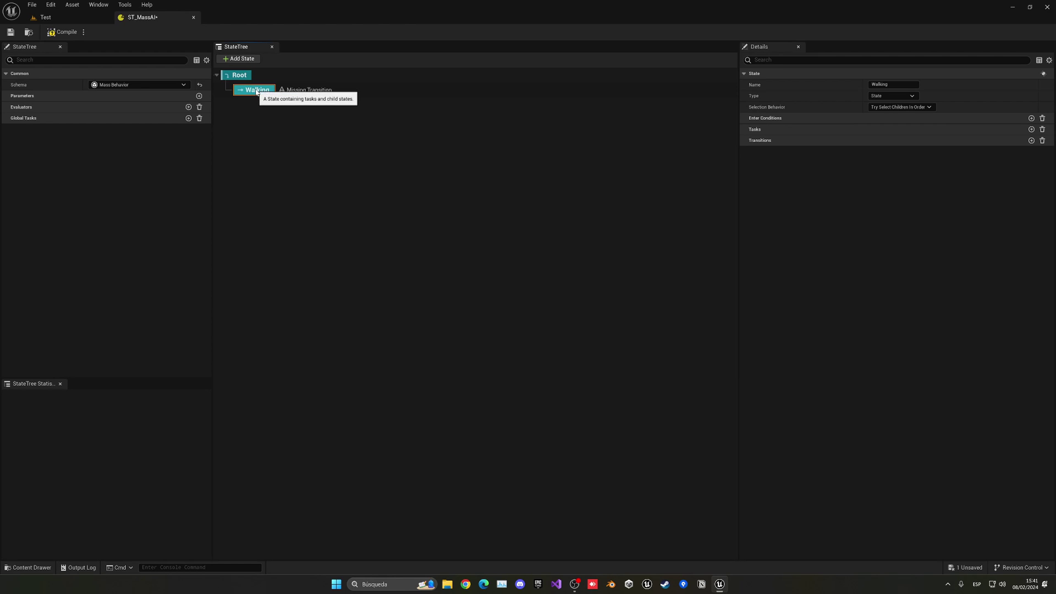
Add a ZG Find Wander Target task to the Walking state
{"action": "left_click", "coordinate": [264, 108]}
{"action": "left_click", "coordinate": [257, 92]}
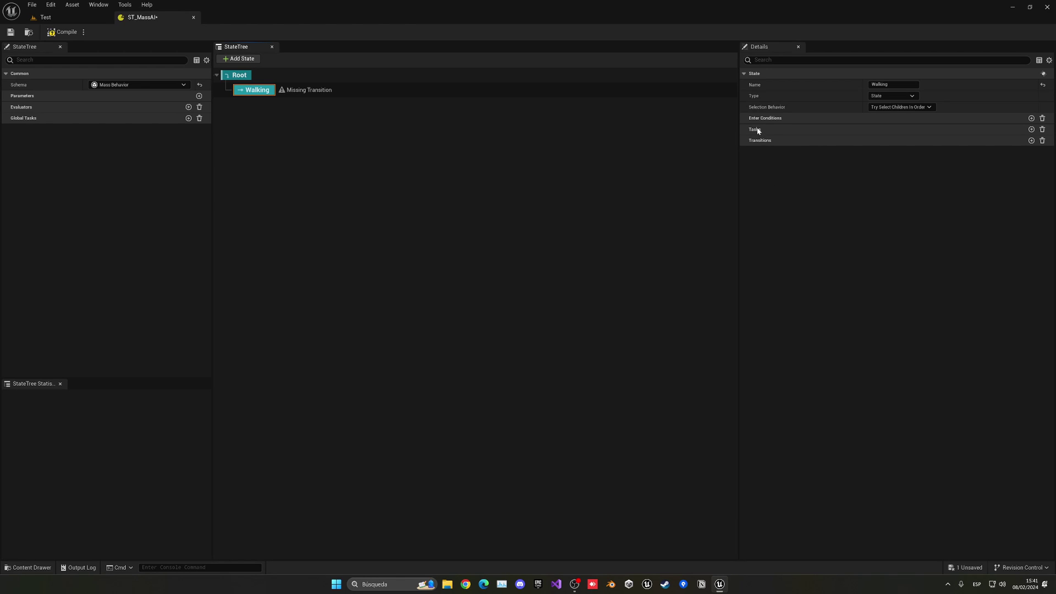
{"action": "left_click", "coordinate": [1031, 130]}
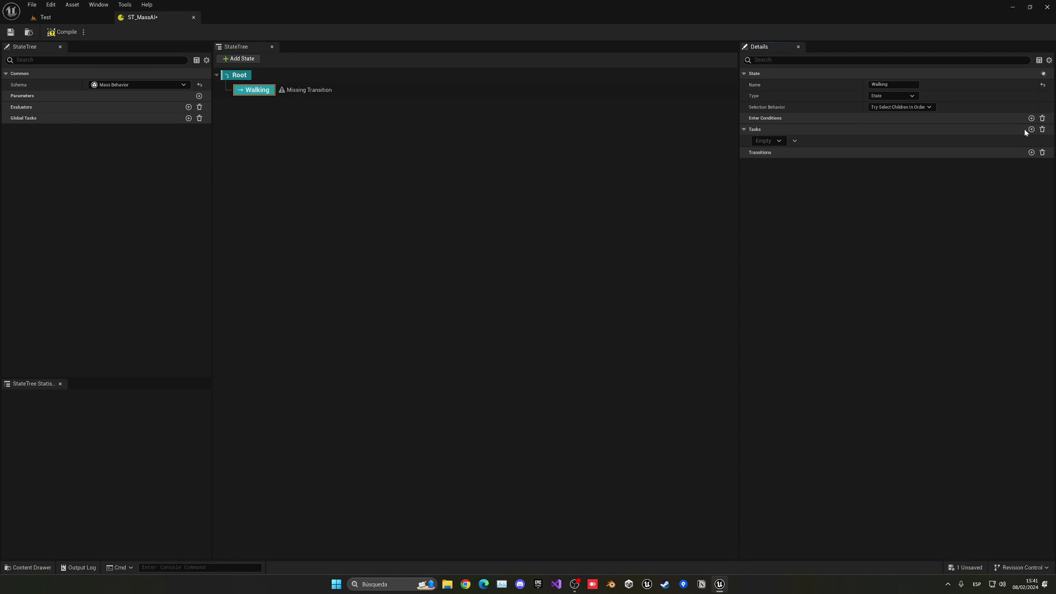
{"action": "left_click", "coordinate": [769, 141]}
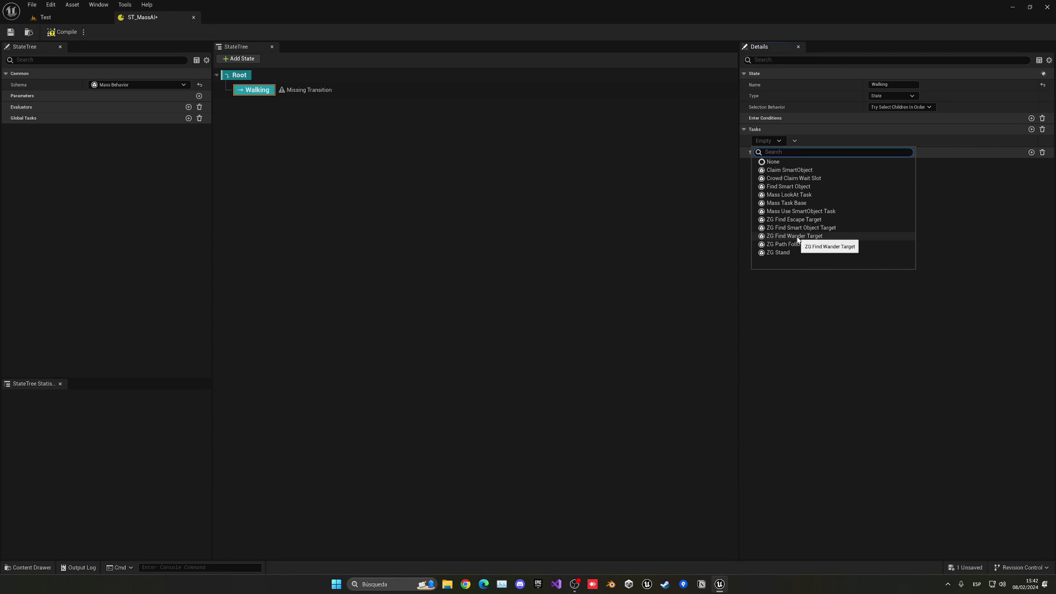
{"action": "left_click", "coordinate": [793, 236]}
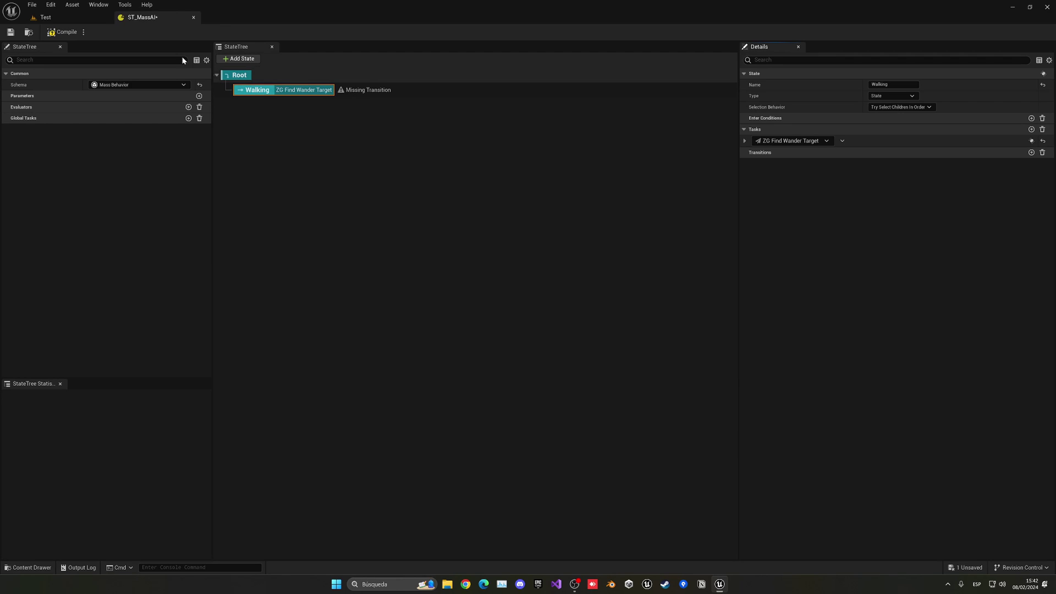
Check the ZoneShape in the Test level and set Any Tags to Civilian in the ZG Find Wander Target task's allowed annotation tags
{"action": "left_click", "coordinate": [46, 17]}
{"action": "left_click", "coordinate": [834, 241]}
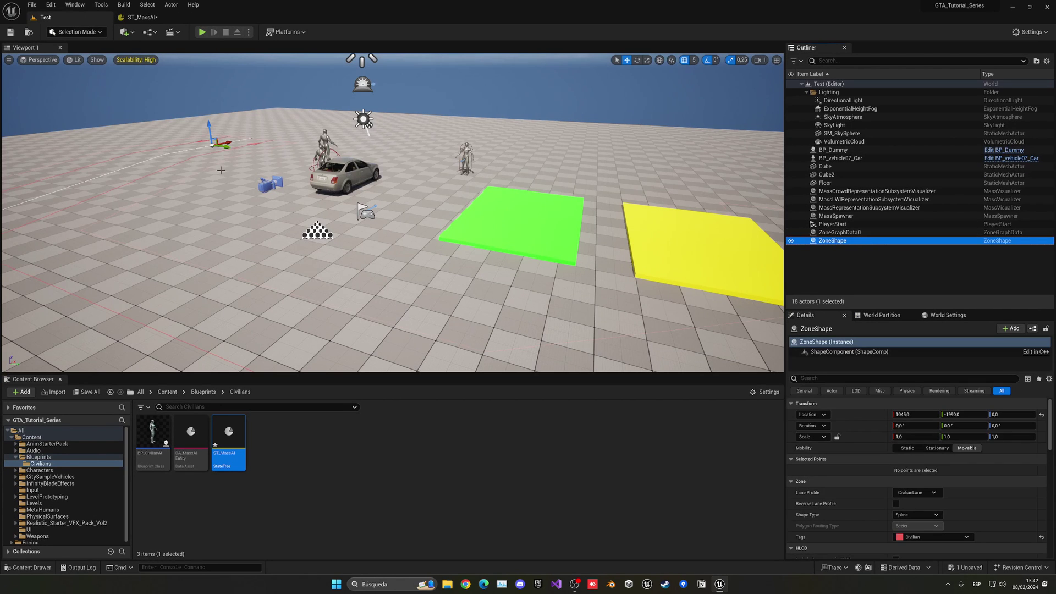
{"action": "double_click", "coordinate": [834, 241]}
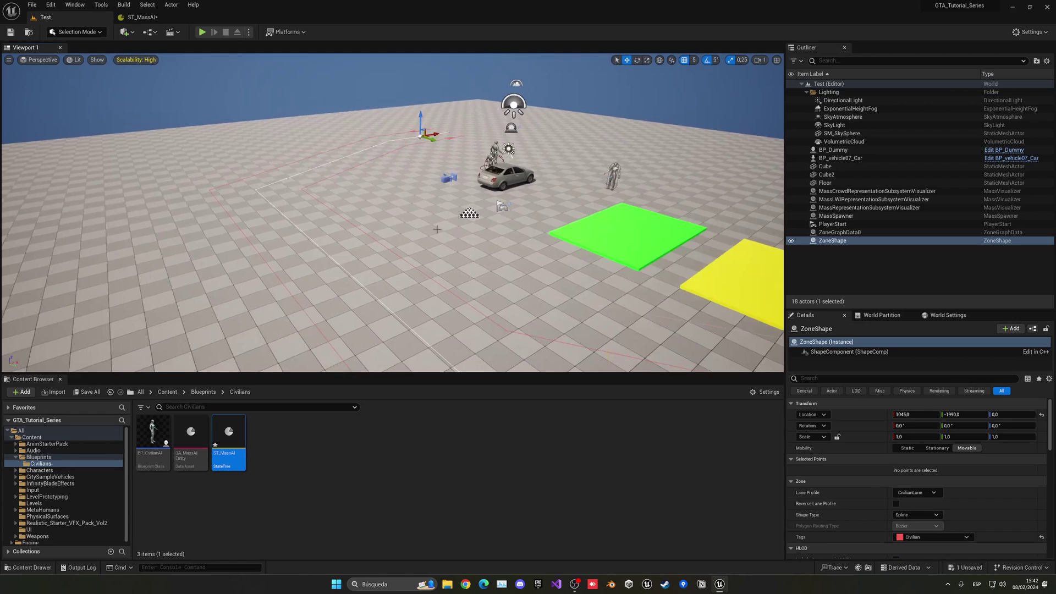
{"action": "left_click", "coordinate": [142, 17]}
{"action": "left_click", "coordinate": [744, 141]}
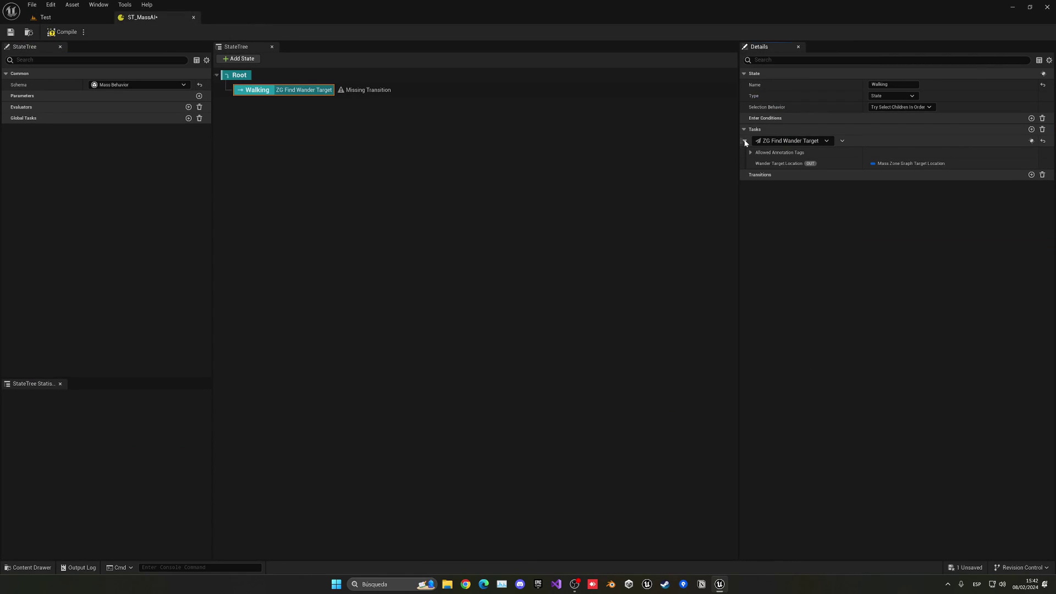
{"action": "left_click", "coordinate": [749, 152]}
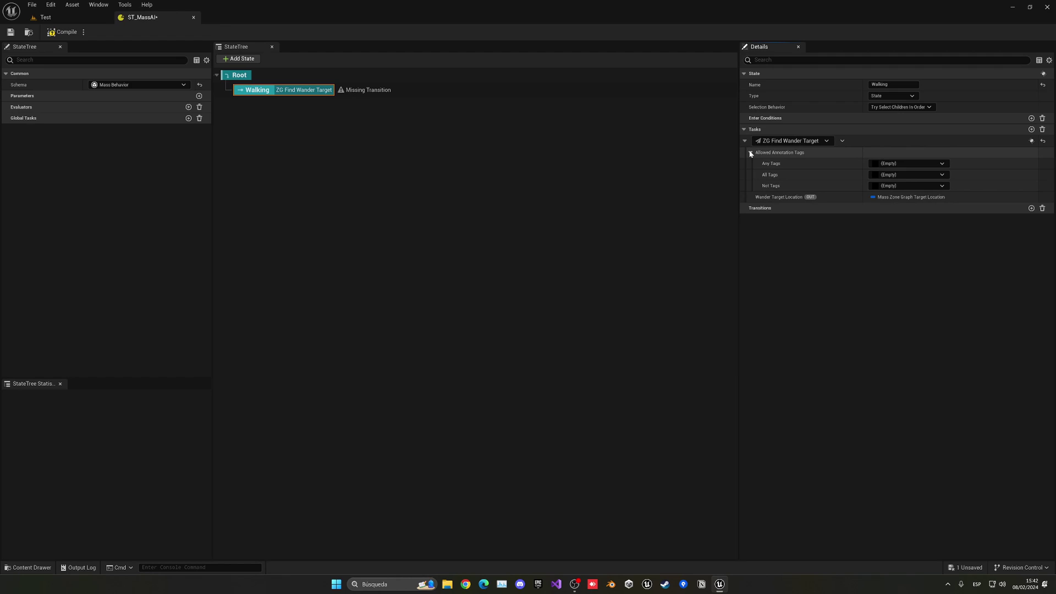
{"action": "left_click", "coordinate": [902, 162]}
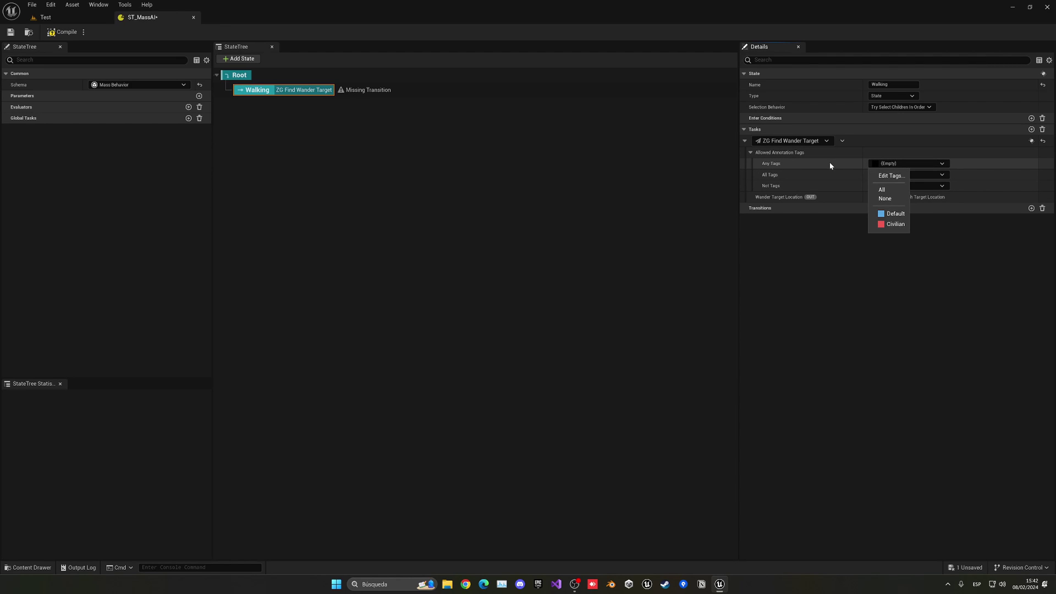
{"action": "left_click", "coordinate": [893, 223]}
{"action": "left_click", "coordinate": [894, 275]}
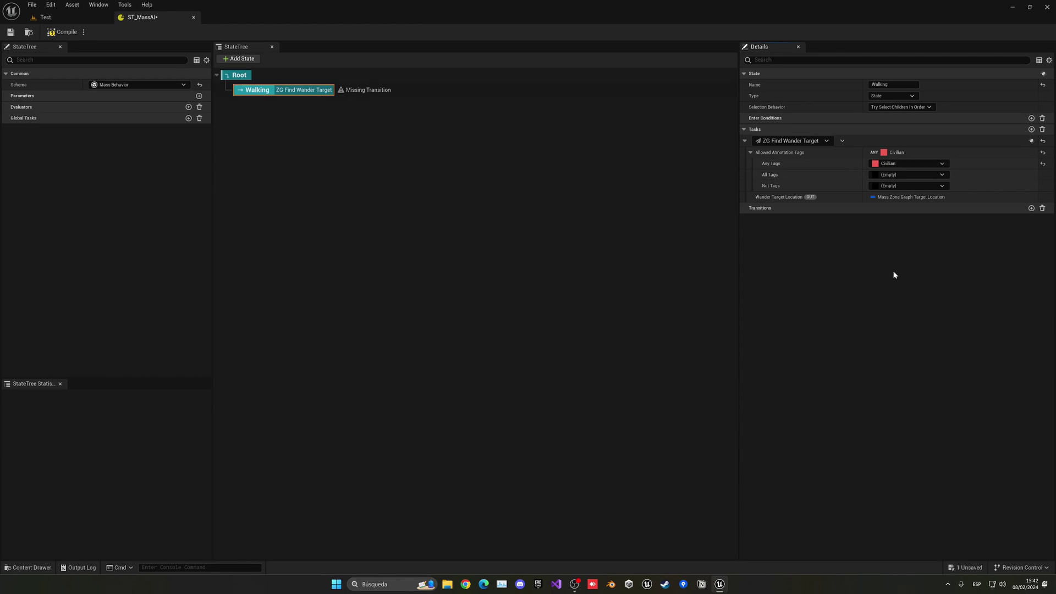
{"action": "left_click", "coordinate": [750, 152]}
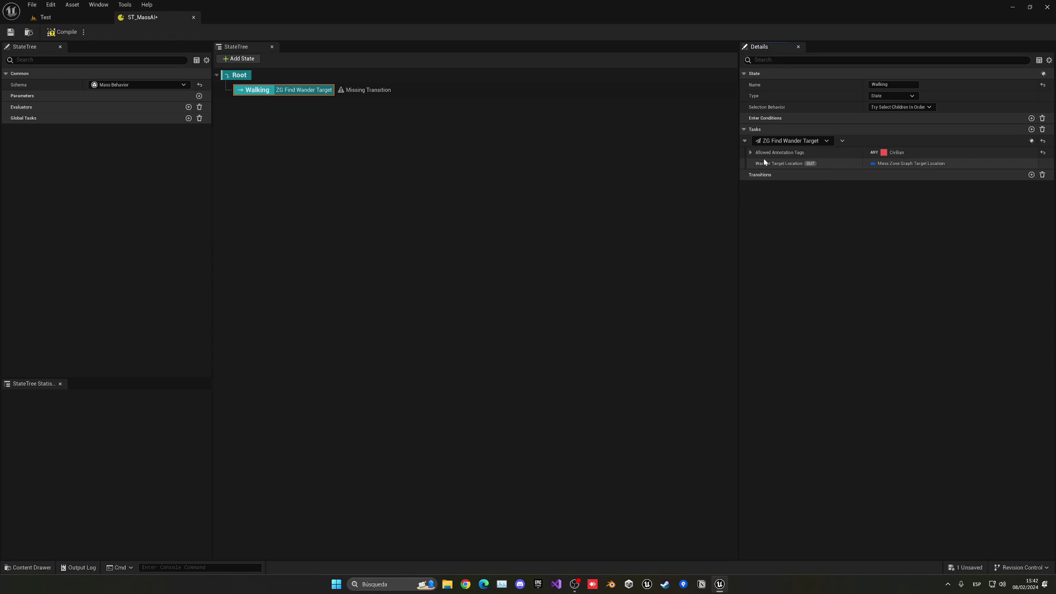
{"action": "left_click", "coordinate": [745, 141]}
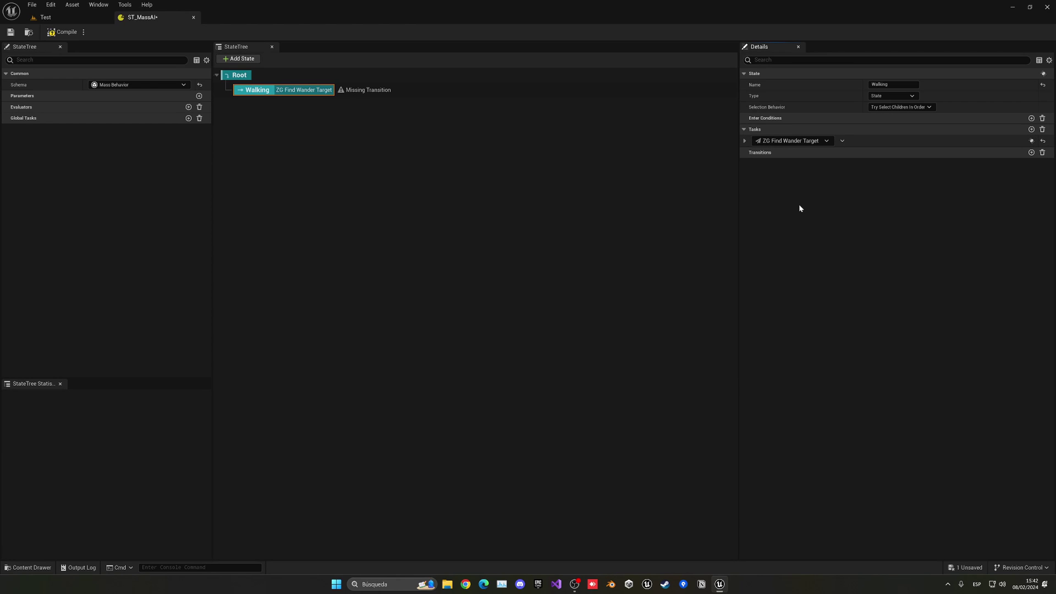
Add a second task, ZG Path Follow, to the Walking state
{"action": "left_click", "coordinate": [1030, 129]}
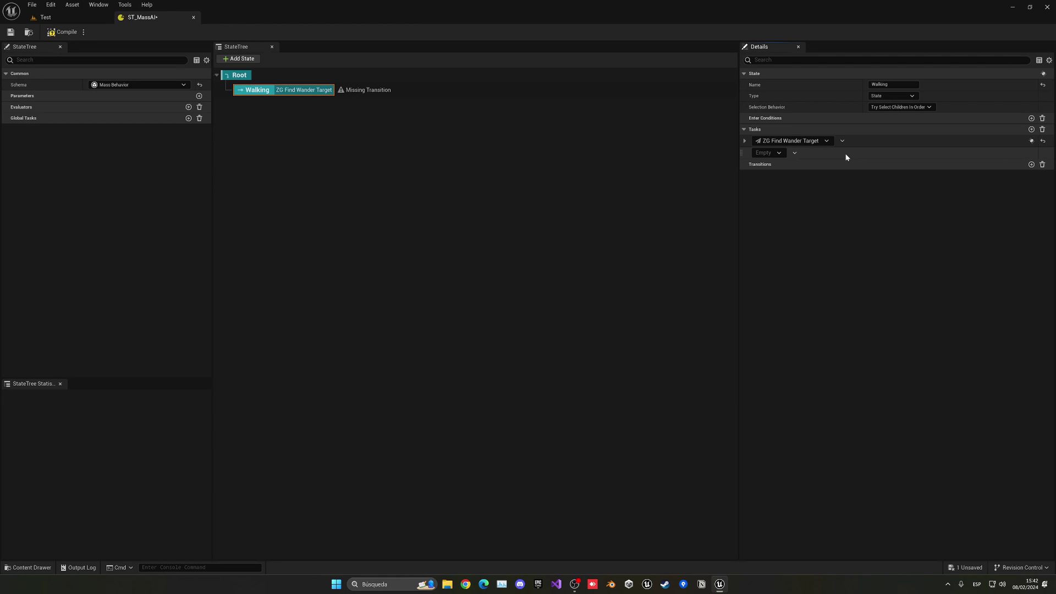
{"action": "left_click", "coordinate": [767, 153]}
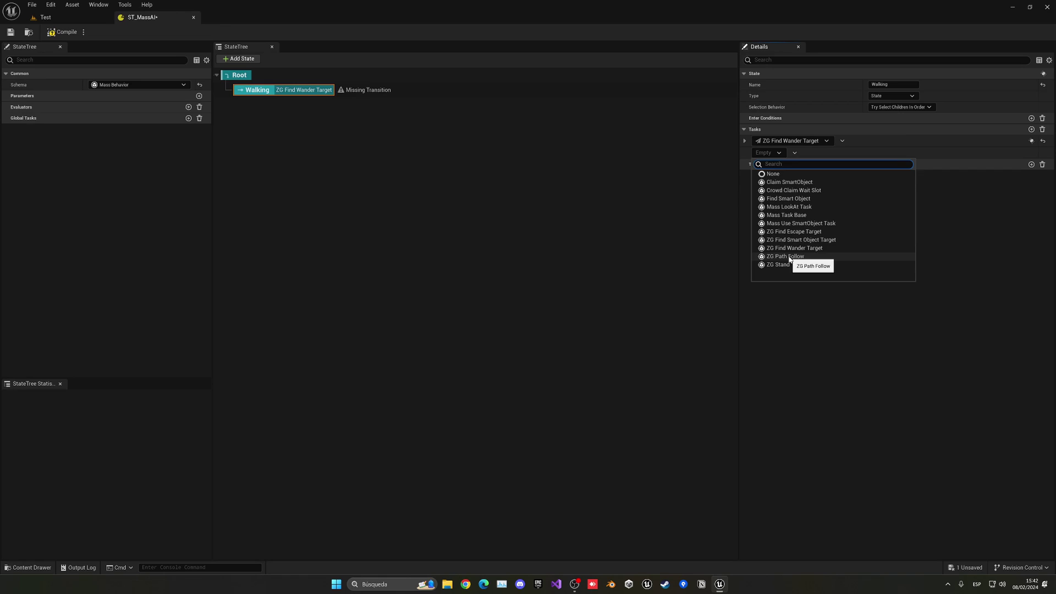
{"action": "left_click", "coordinate": [782, 256]}
Bind the ZG Path Follow task's Target Location to WanderTargetLocation from ZG Find Wander Target
{"action": "left_click", "coordinate": [745, 152]}
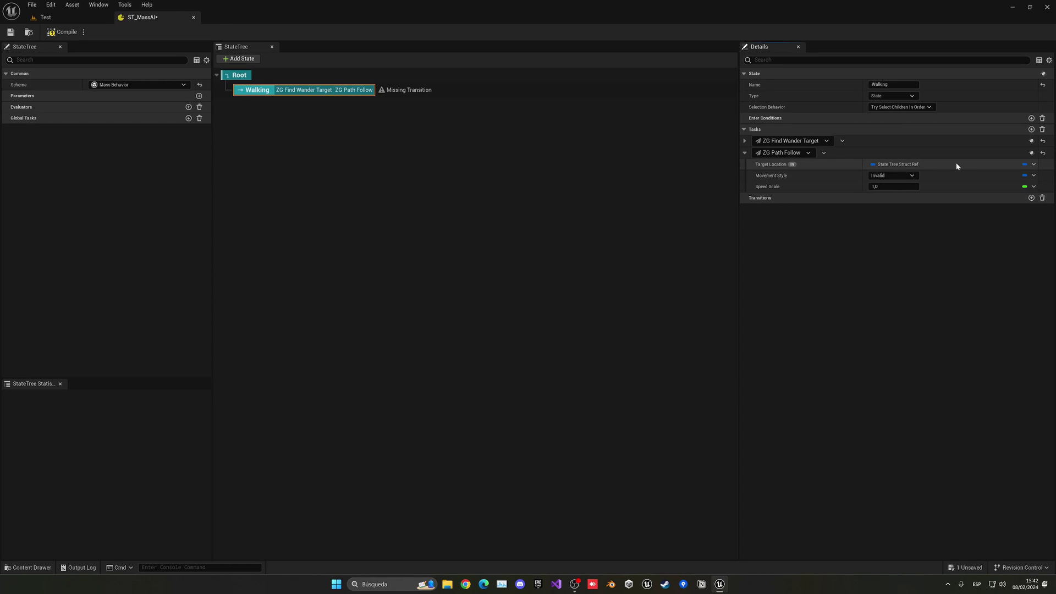
{"action": "left_click", "coordinate": [1033, 164]}
{"action": "mouse_move", "coordinate": [1006, 186]}
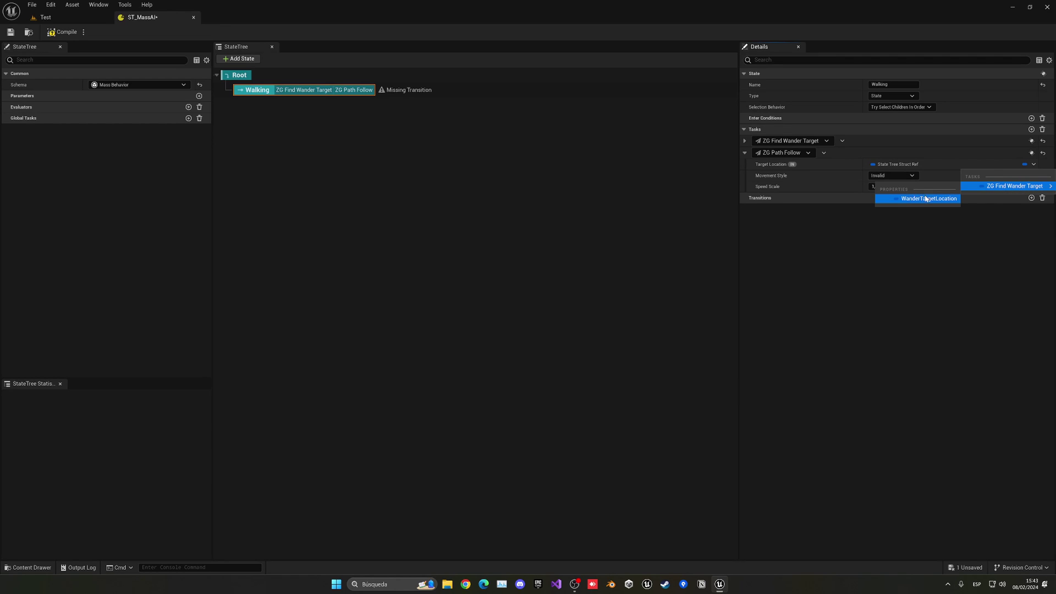
{"action": "left_click", "coordinate": [928, 199]}
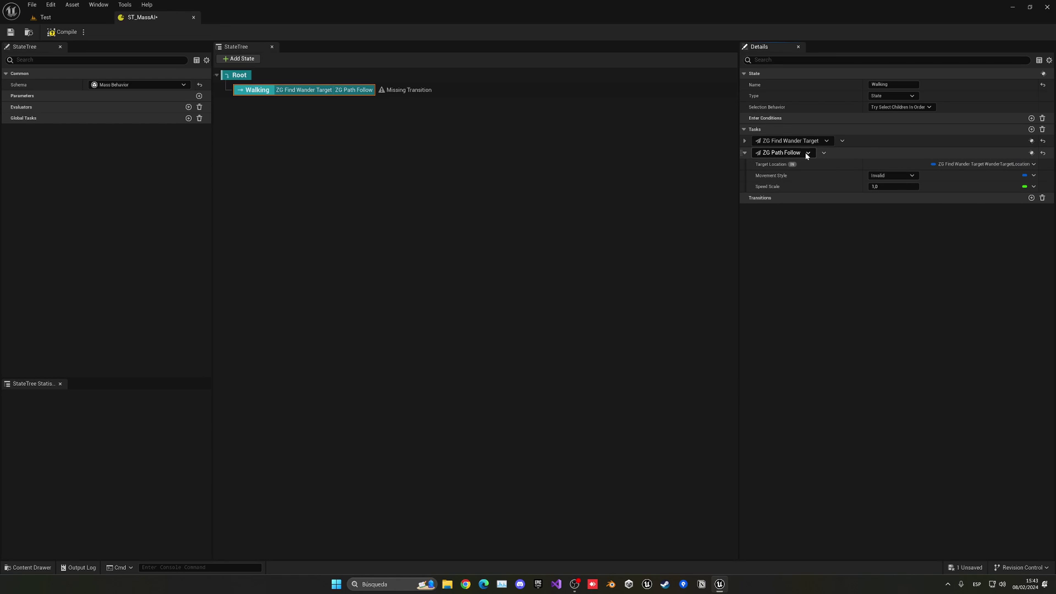
{"action": "left_click", "coordinate": [745, 141]}
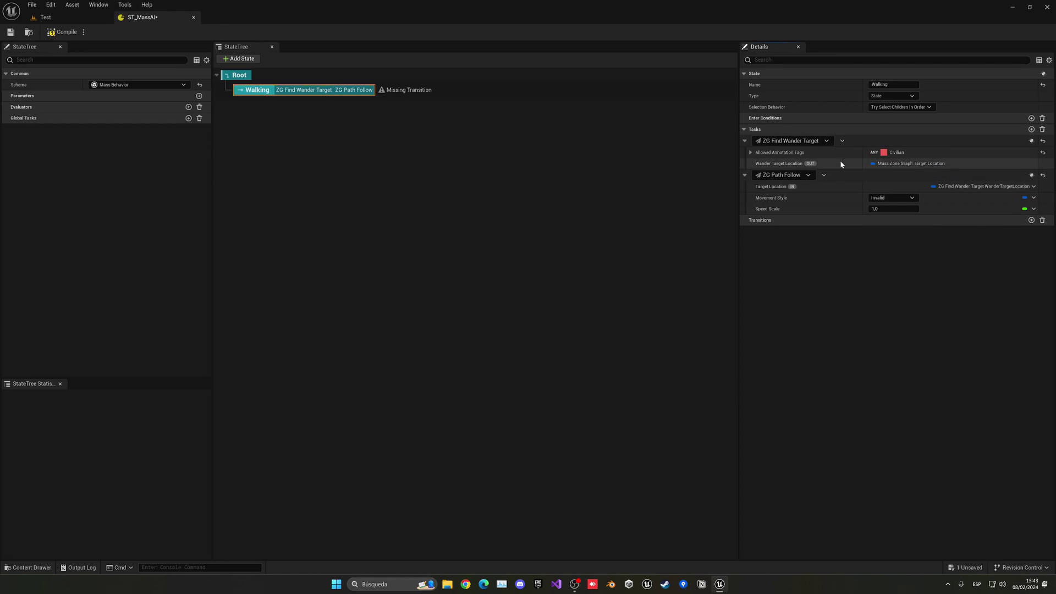
{"action": "left_click", "coordinate": [745, 141]}
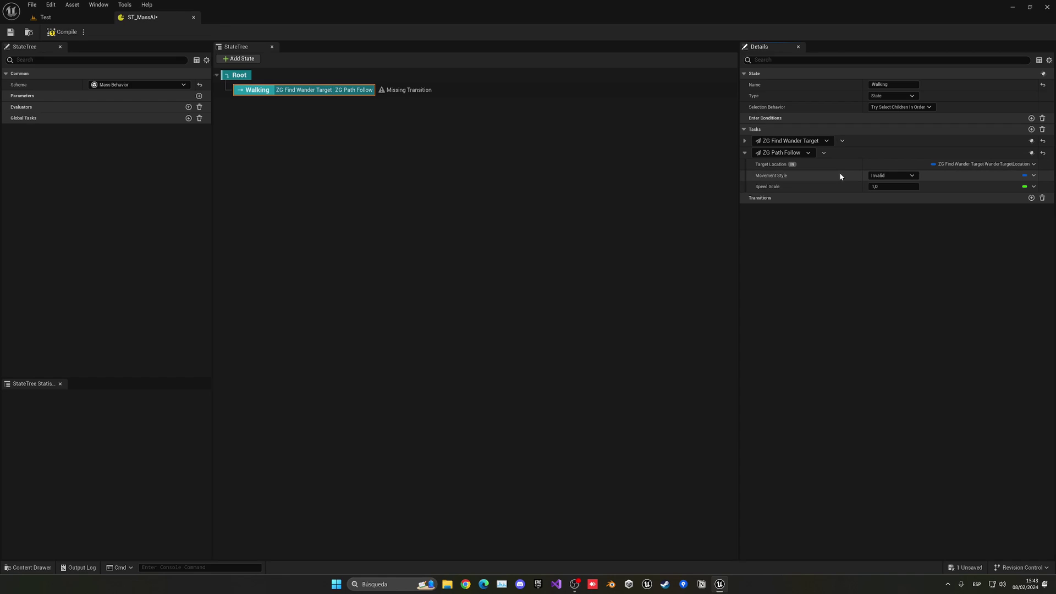
{"action": "left_click", "coordinate": [906, 176]}
{"action": "left_click", "coordinate": [878, 175]}
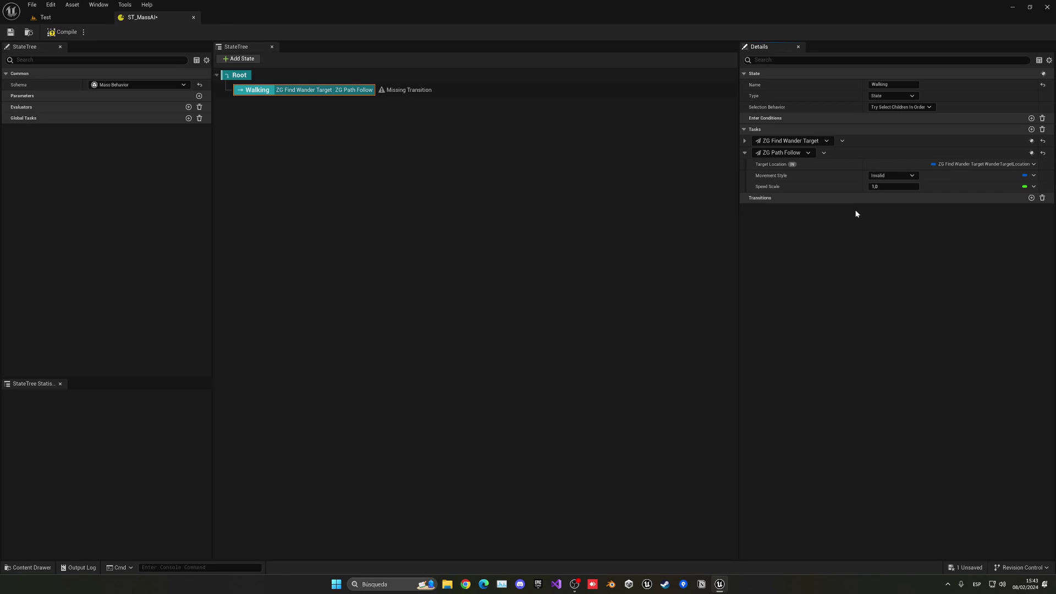
Add a transition to the Walking state that goes to Root on state completed
{"action": "left_click", "coordinate": [745, 154]}
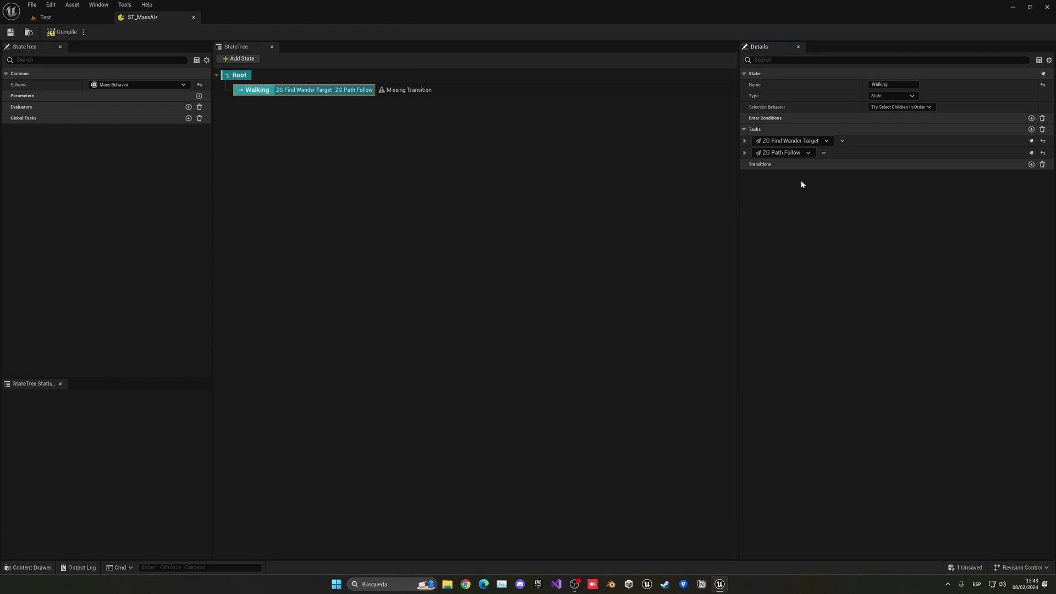
{"action": "left_click", "coordinate": [1032, 164]}
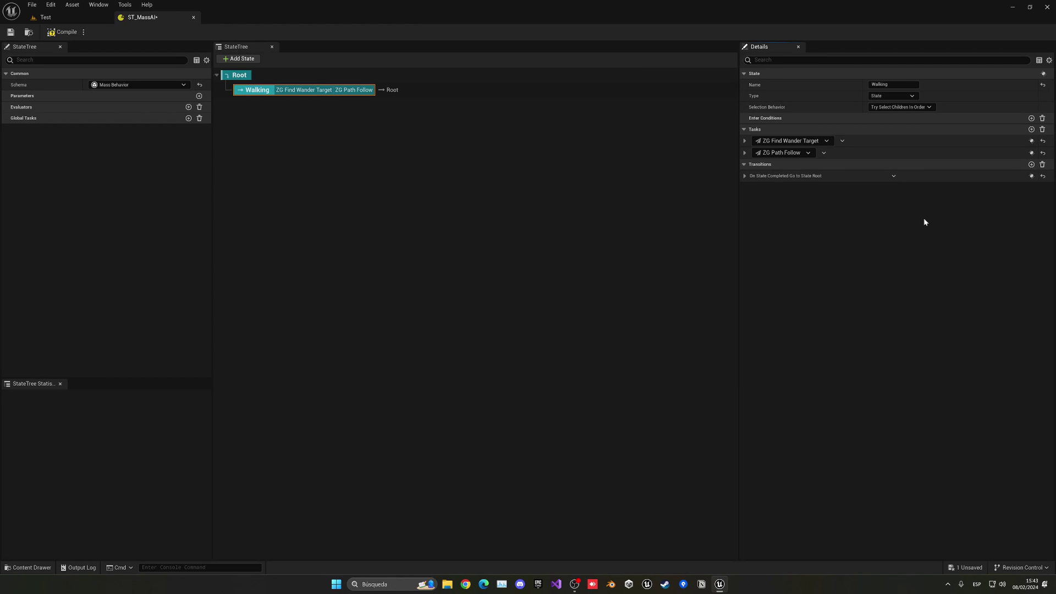
{"action": "left_click", "coordinate": [745, 175]}
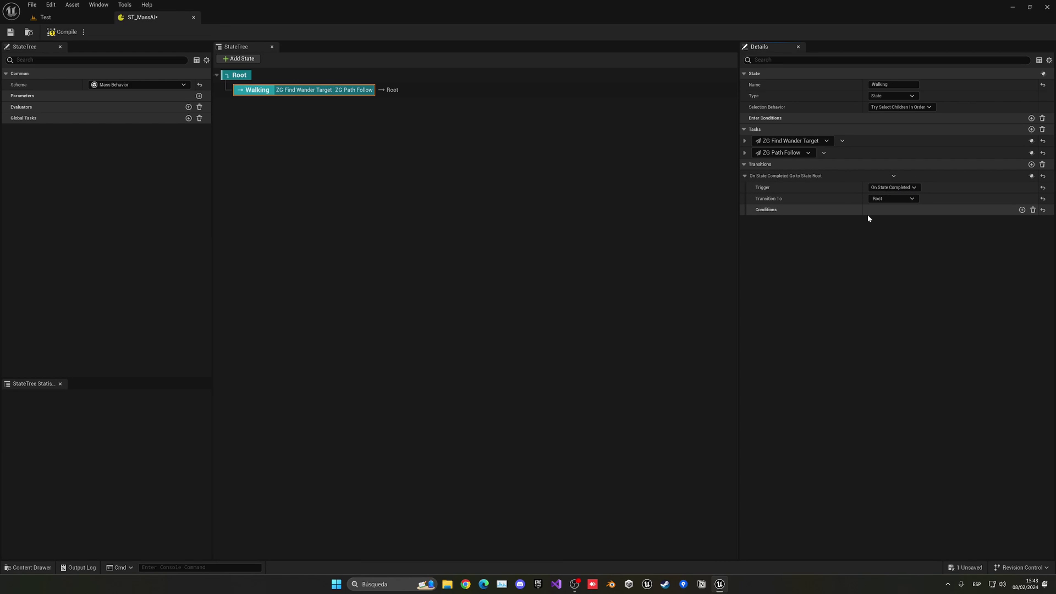
{"action": "left_click", "coordinate": [877, 199]}
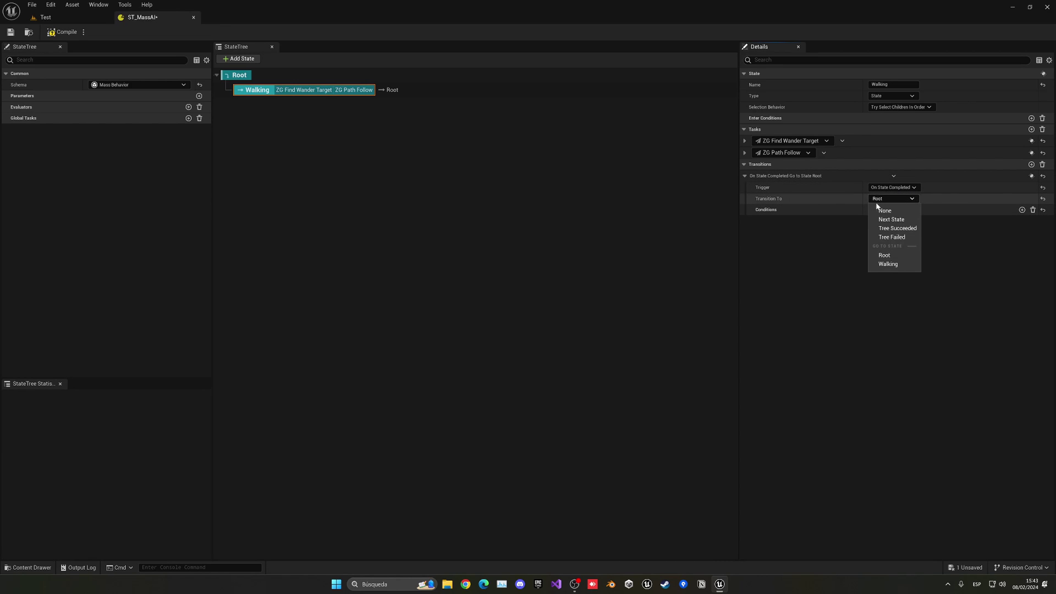
{"action": "left_click", "coordinate": [841, 200]}
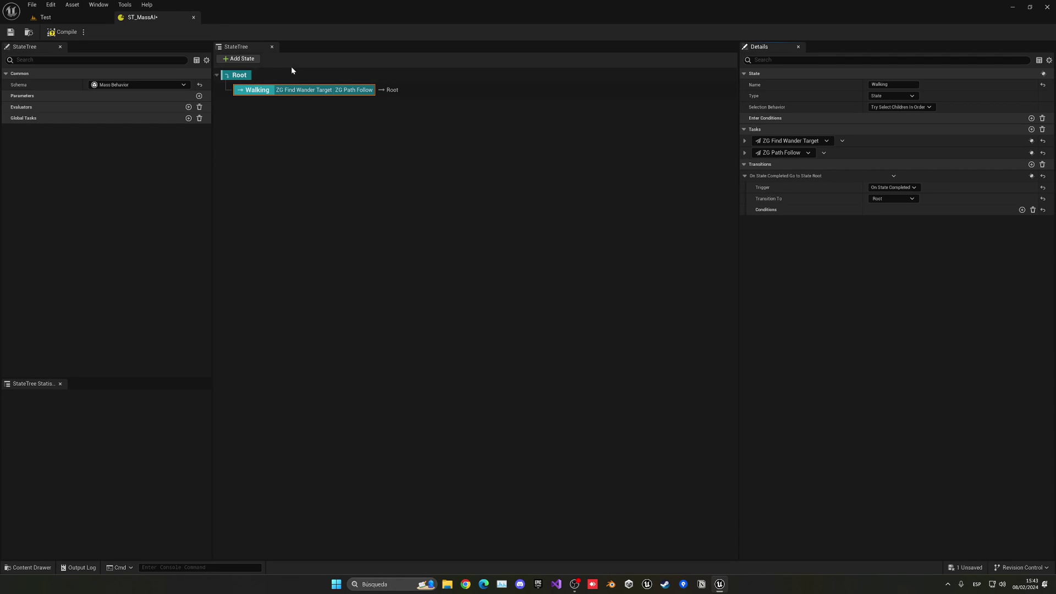
Compile and save the ST_MassAI StateTree and close it
{"action": "left_click", "coordinate": [62, 32]}
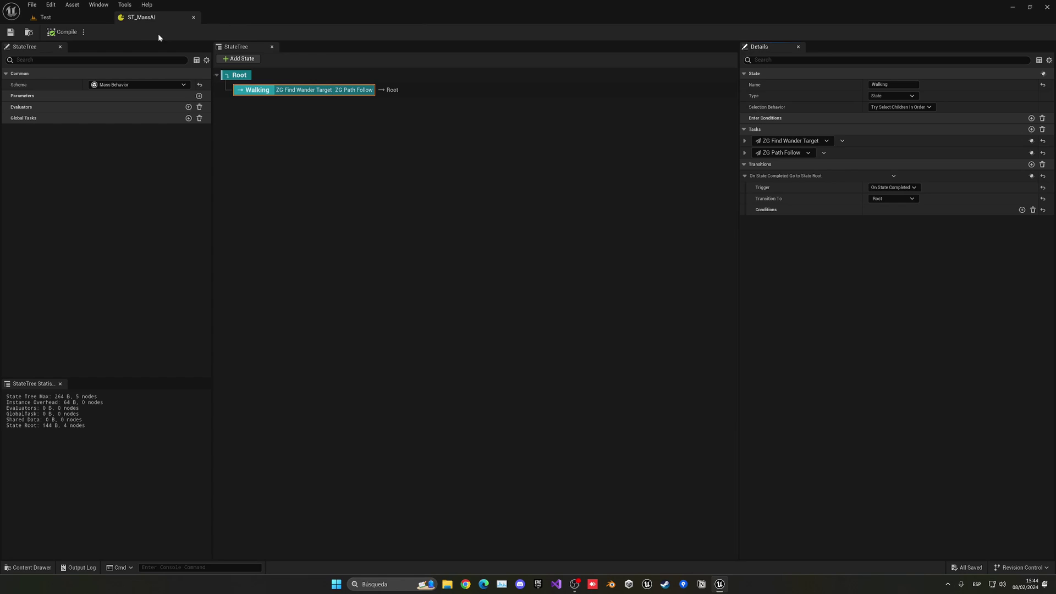
{"action": "left_click", "coordinate": [193, 17]}
{"action": "left_click", "coordinate": [302, 460]}
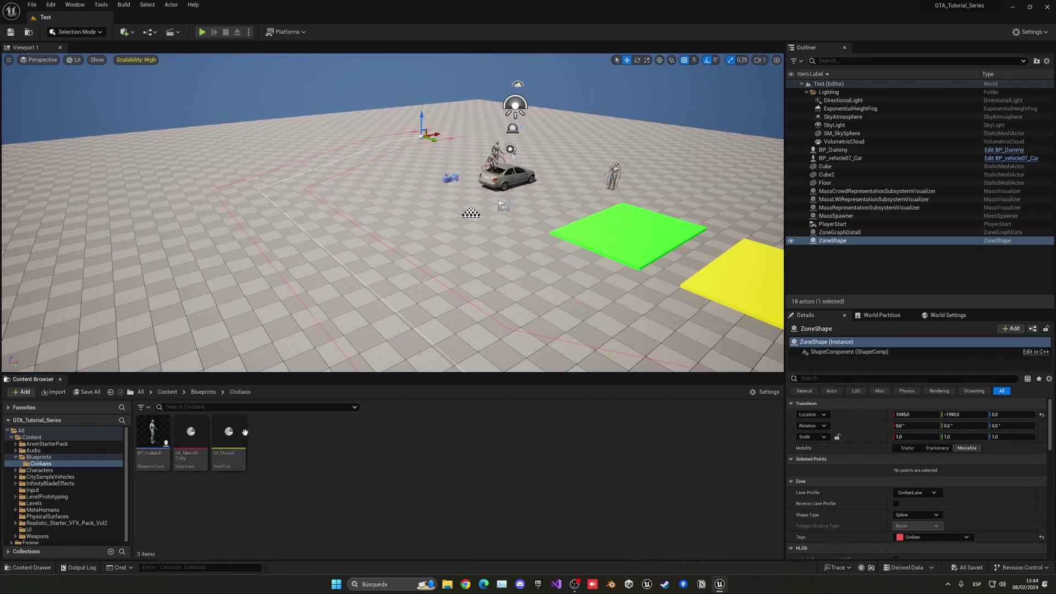
Open the DA_MassAIEntity data asset and add a StateTree trait to its traits
{"action": "left_click", "coordinate": [228, 440]}
{"action": "left_click", "coordinate": [245, 526]}
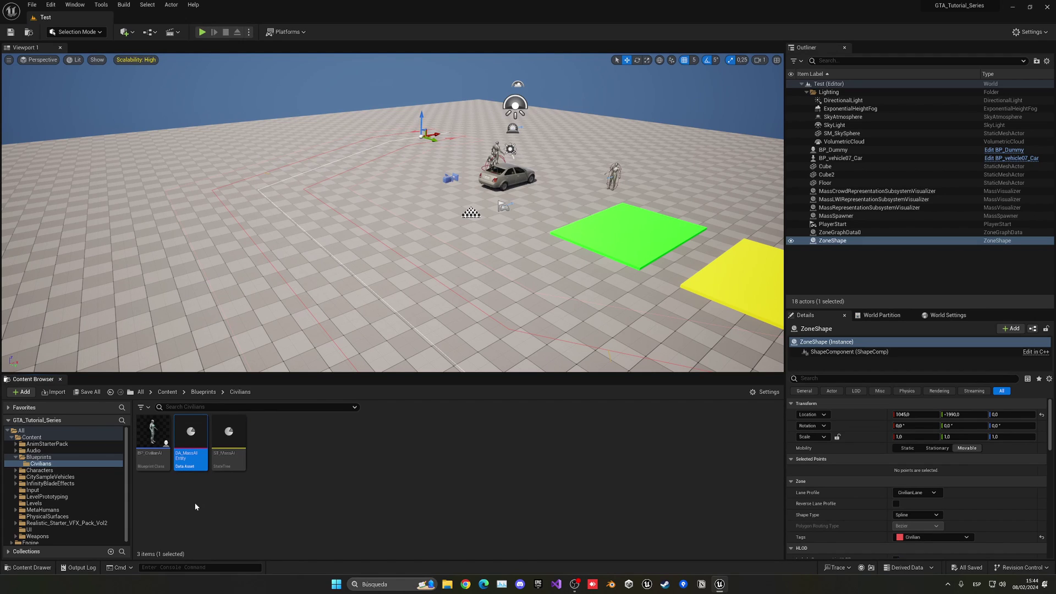
{"action": "double_click", "coordinate": [191, 437]}
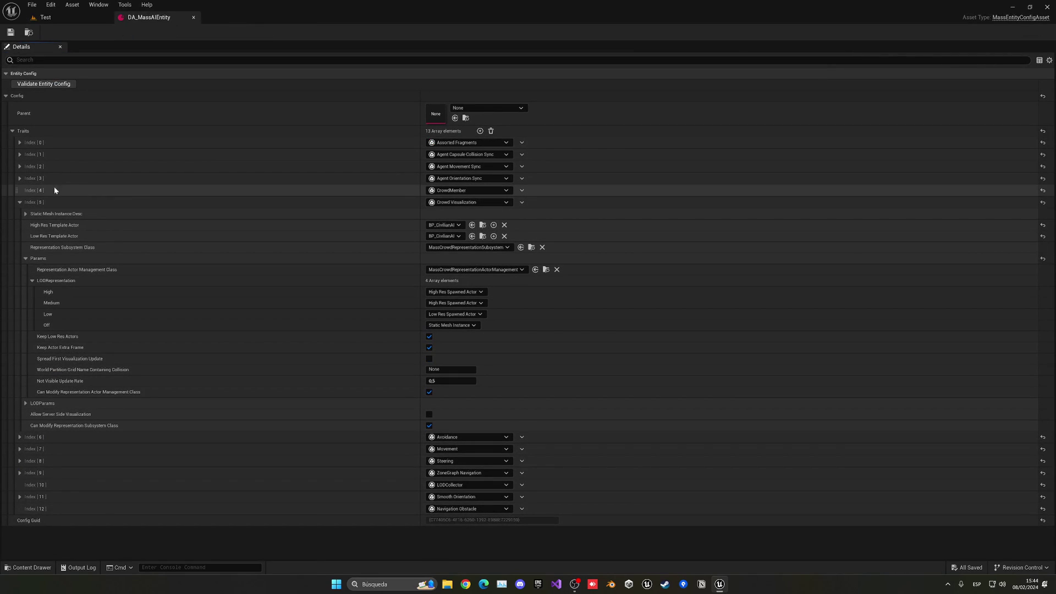
{"action": "left_click", "coordinate": [20, 202]}
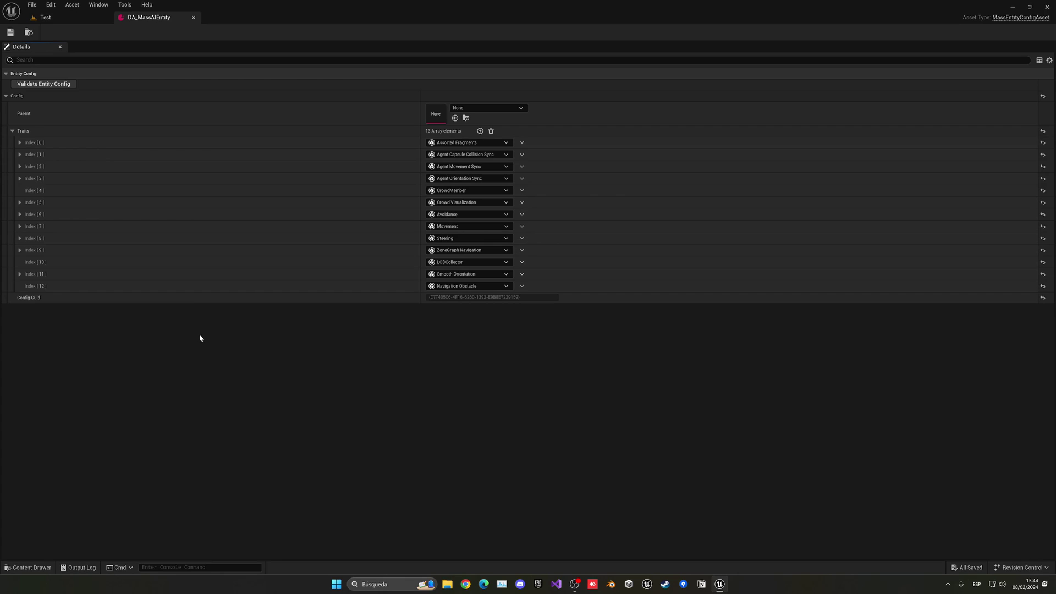
{"action": "left_click", "coordinate": [480, 131]}
{"action": "left_click", "coordinate": [438, 299]}
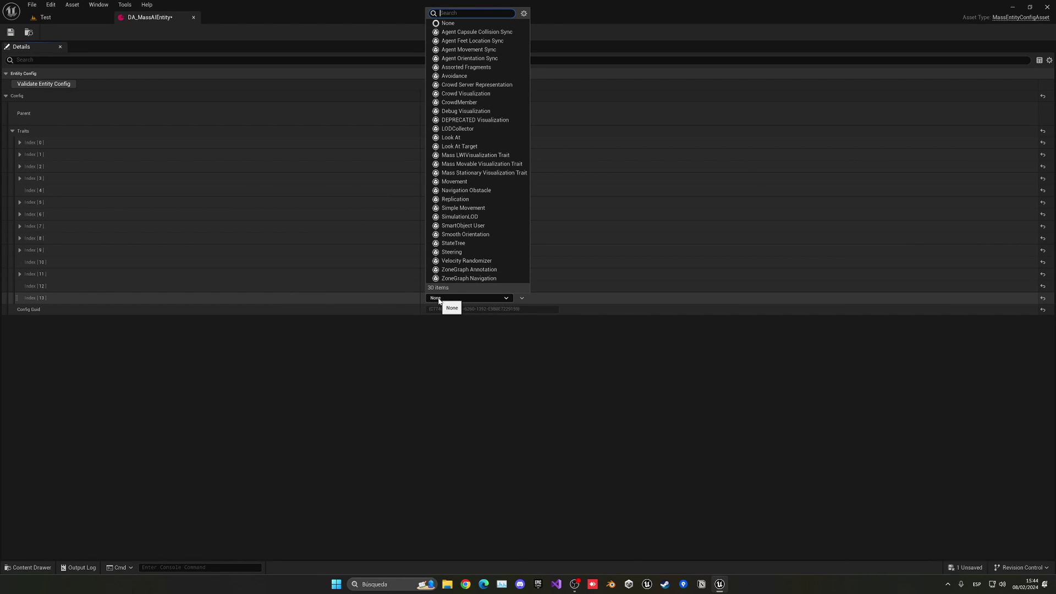
{"action": "type", "text": "stat"}
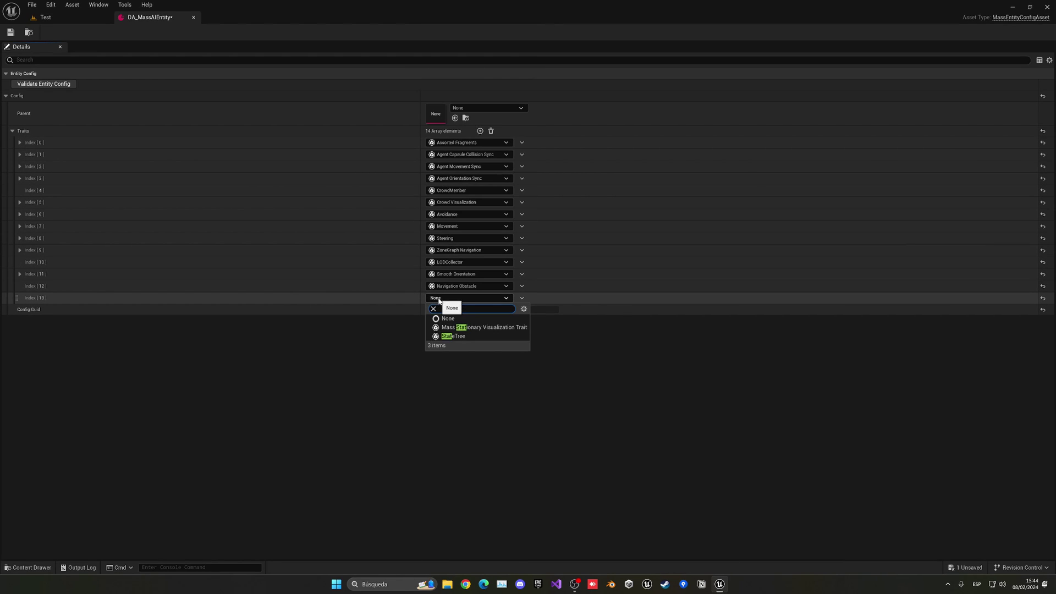
{"action": "left_click", "coordinate": [464, 337]}
Assign ST_MassAI as the new trait's State Tree, save DA_MassAIEntity and close it
{"action": "left_click", "coordinate": [19, 298]}
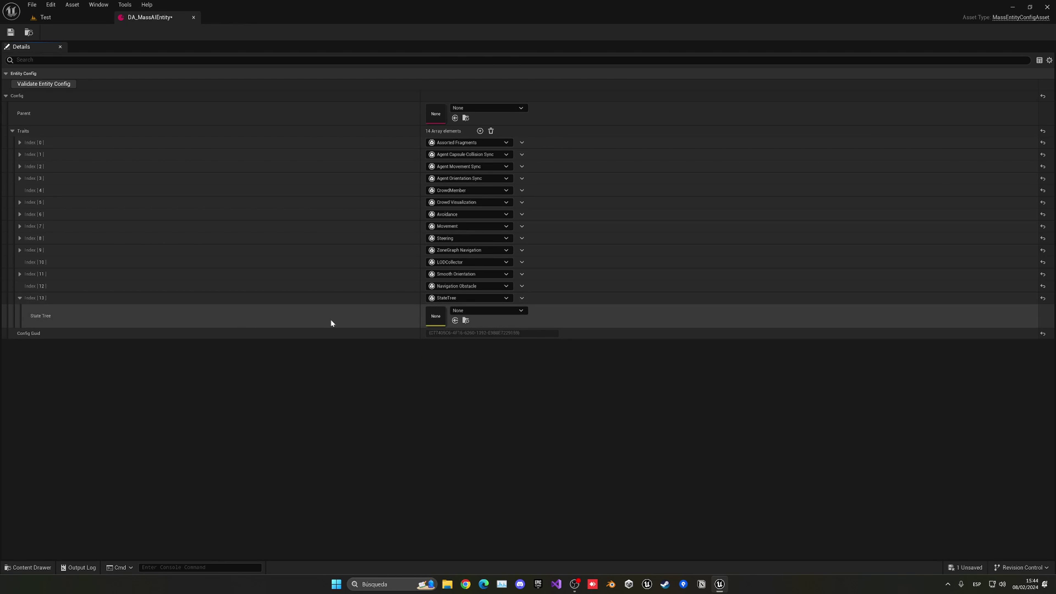
{"action": "left_click", "coordinate": [469, 312]}
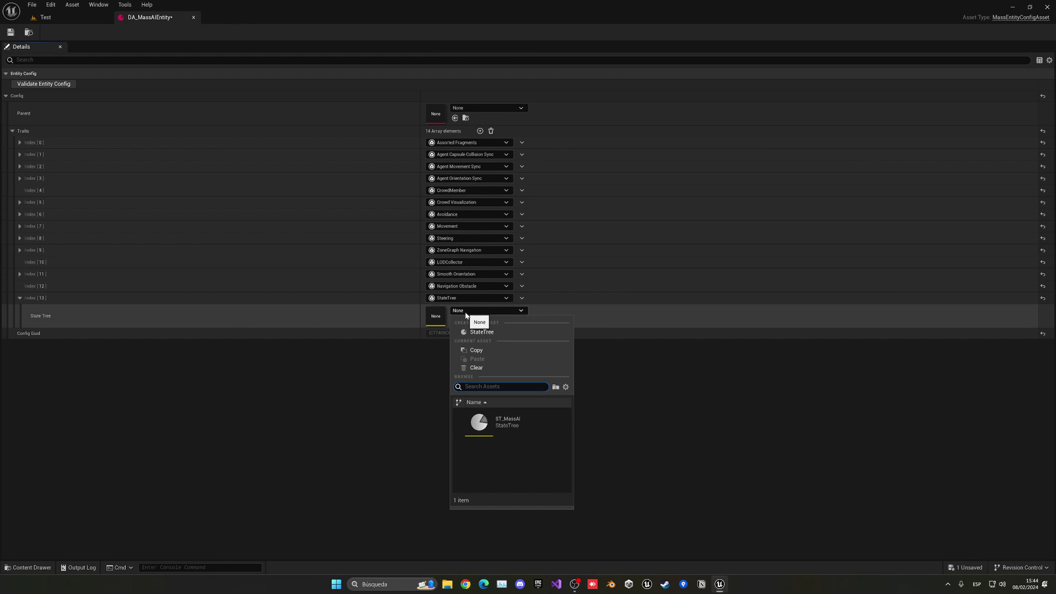
{"action": "left_click", "coordinate": [500, 425]}
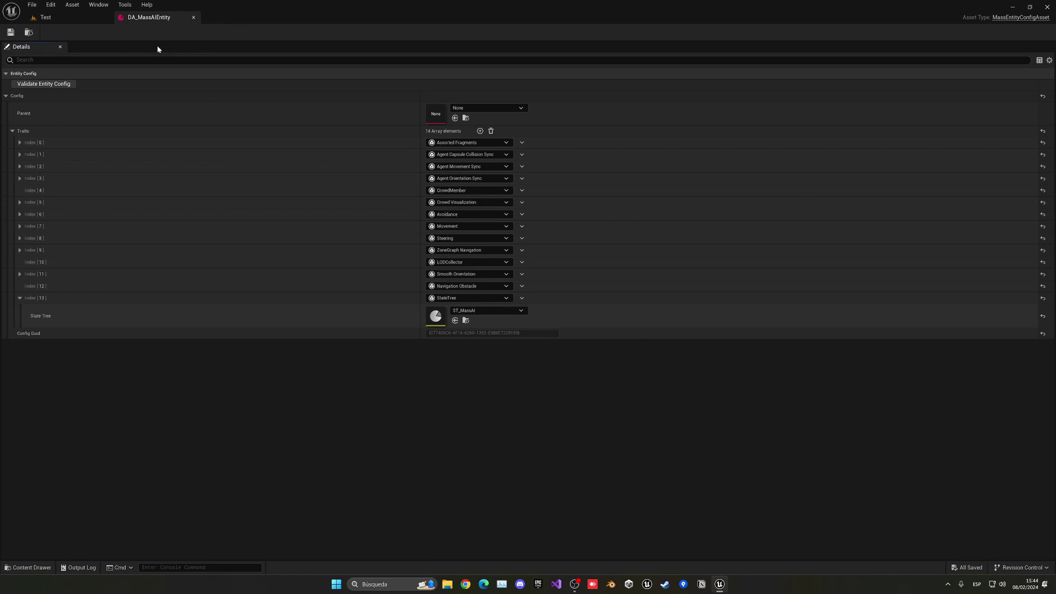
{"action": "middle_click", "coordinate": [153, 18]}
Play the Test level to observe the civilians' movement and check the State Tree assigned in DA_MassAIEntity
{"action": "left_click_drag", "start_coordinate": [273, 183], "coordinate": [289, 193]}
{"action": "key", "text": "alt+p"}
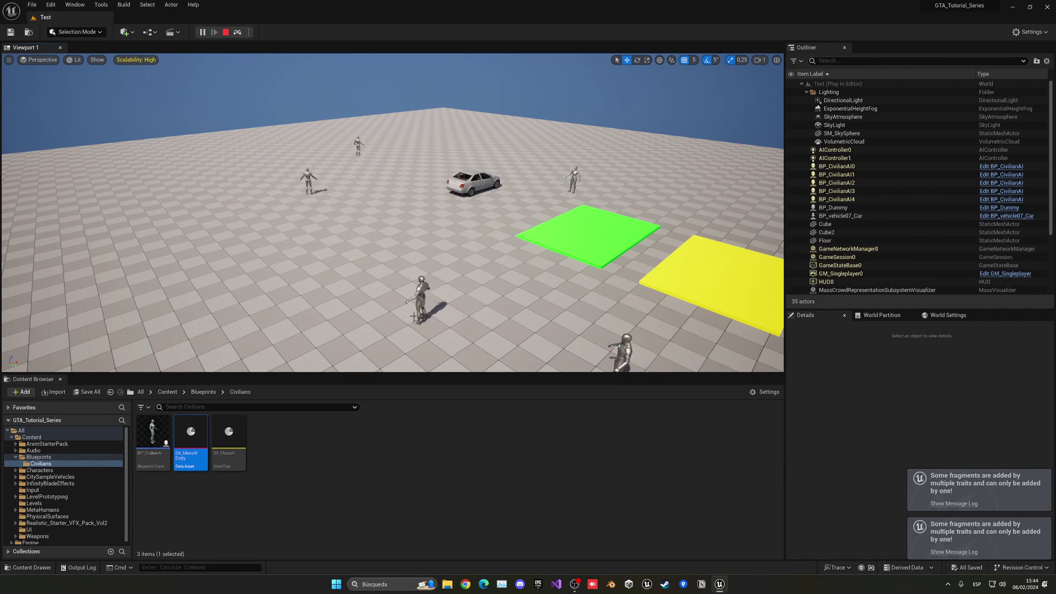
{"action": "key", "text": "a"}
{"action": "right_click_drag", "start_coordinate": [374, 227], "coordinate": [417, 250]}
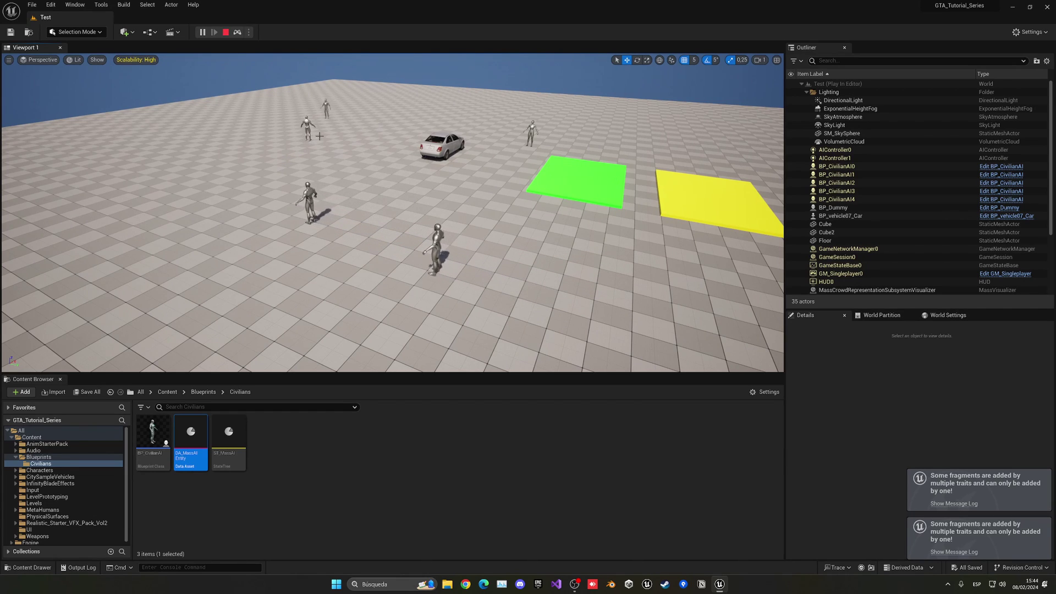
{"action": "right_click_drag", "start_coordinate": [319, 136], "coordinate": [320, 113]}
{"action": "key", "text": "w"}
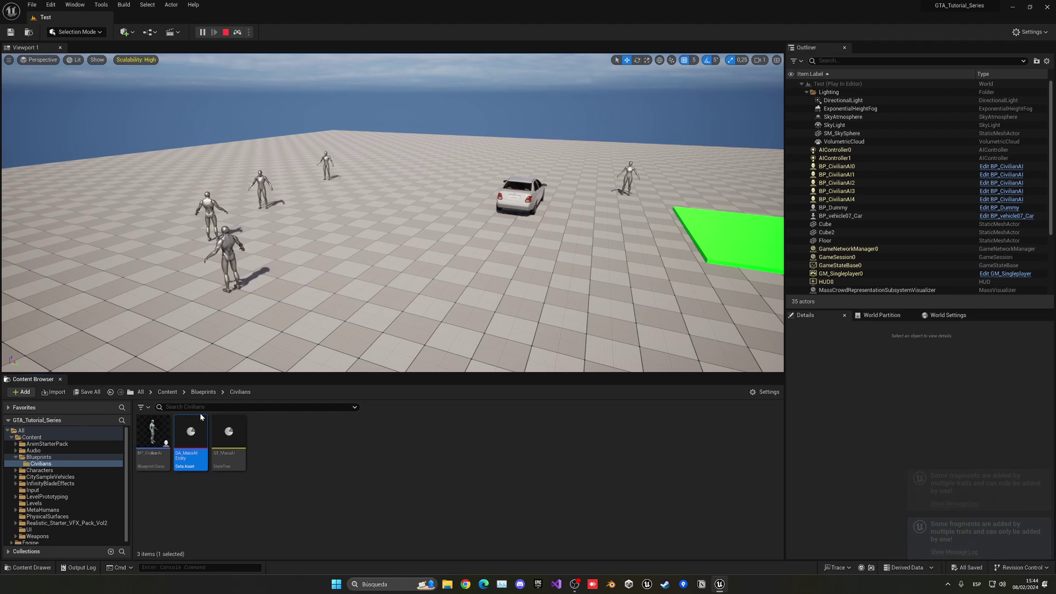
{"action": "double_click", "coordinate": [190, 435]}
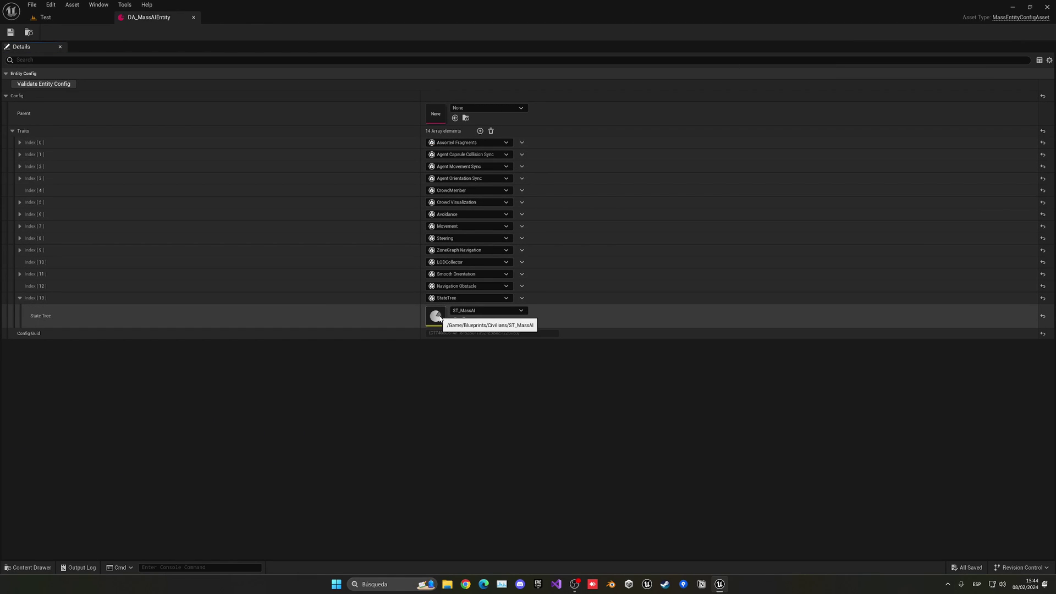
{"action": "middle_click", "coordinate": [167, 17]}
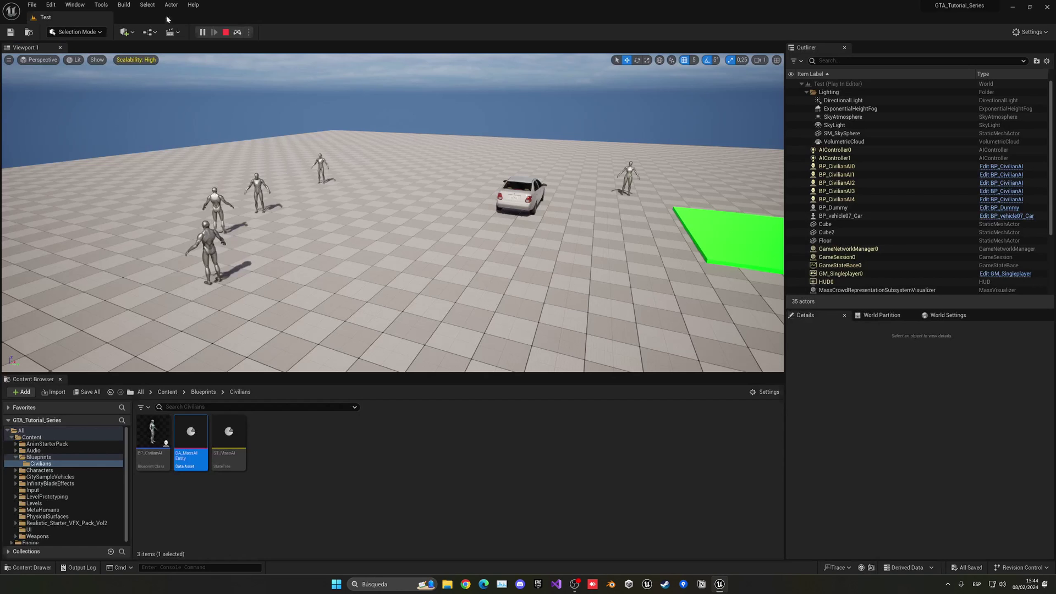
Examine the walking civilians from several closer viewpoints and stop the play session
{"action": "key", "text": "w"}
{"action": "right_click_drag", "start_coordinate": [391, 212], "coordinate": [275, 212]}
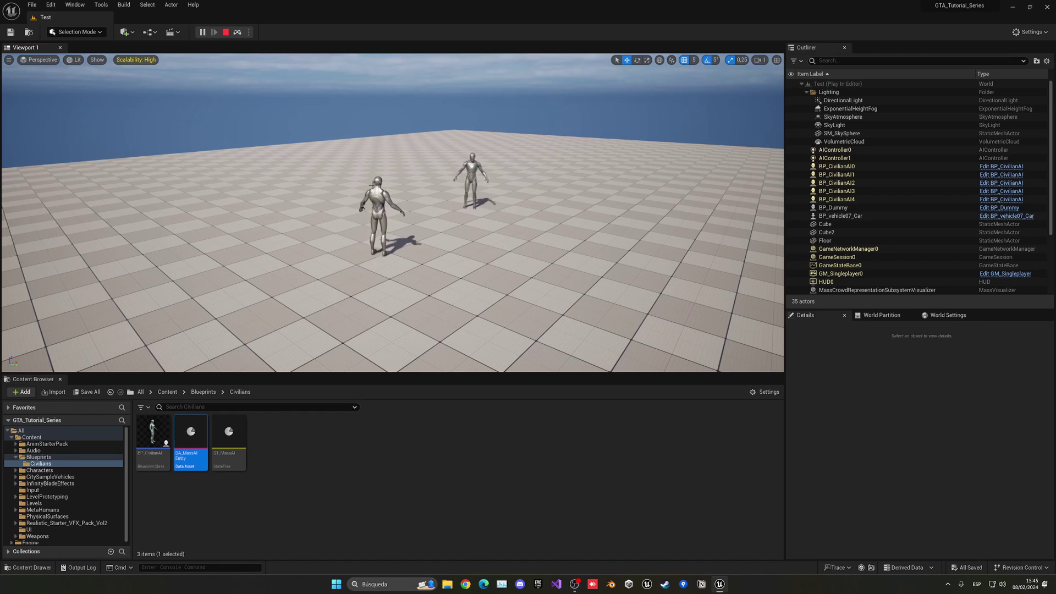
{"action": "key", "text": "s"}
{"action": "right_click_drag", "start_coordinate": [372, 184], "coordinate": [536, 203]}
{"action": "key", "text": "w"}
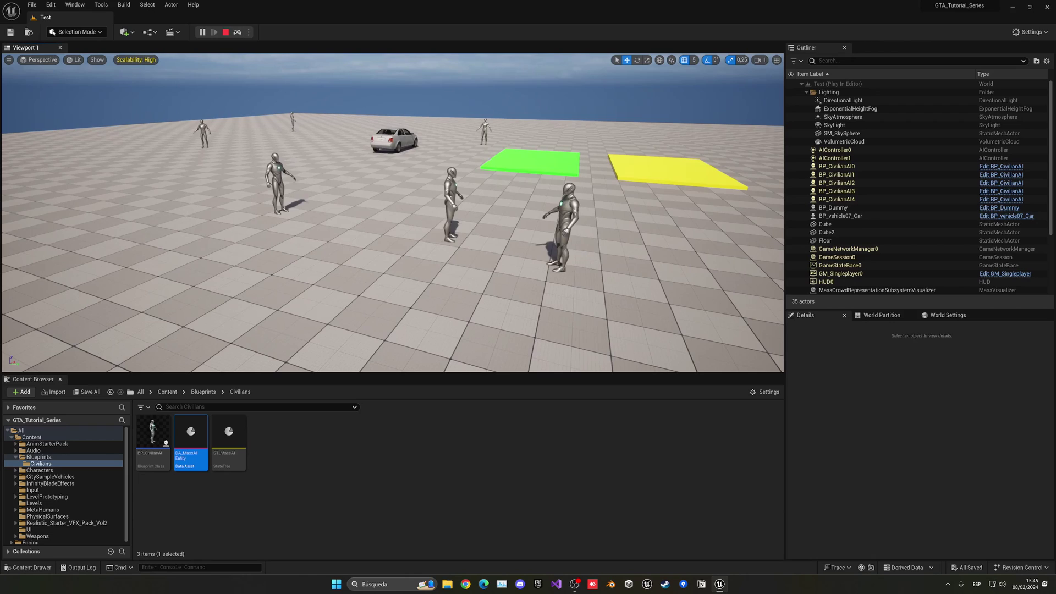
{"action": "key", "text": "Escape"}
{"action": "right_click_drag", "start_coordinate": [449, 195], "coordinate": [478, 164]}
{"action": "key", "text": "s"}
Create an Animation Blueprint for the SK_Mannequin skeleton in the Civilians folder and name it ABP_Civilian
{"action": "left_click", "coordinate": [322, 474]}
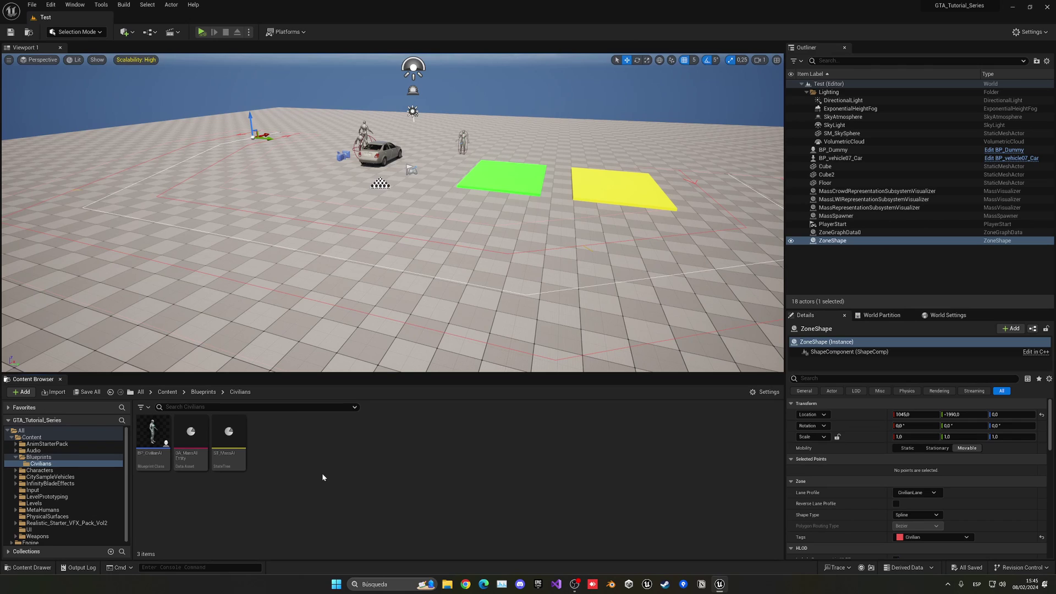
{"action": "right_click", "coordinate": [290, 447]}
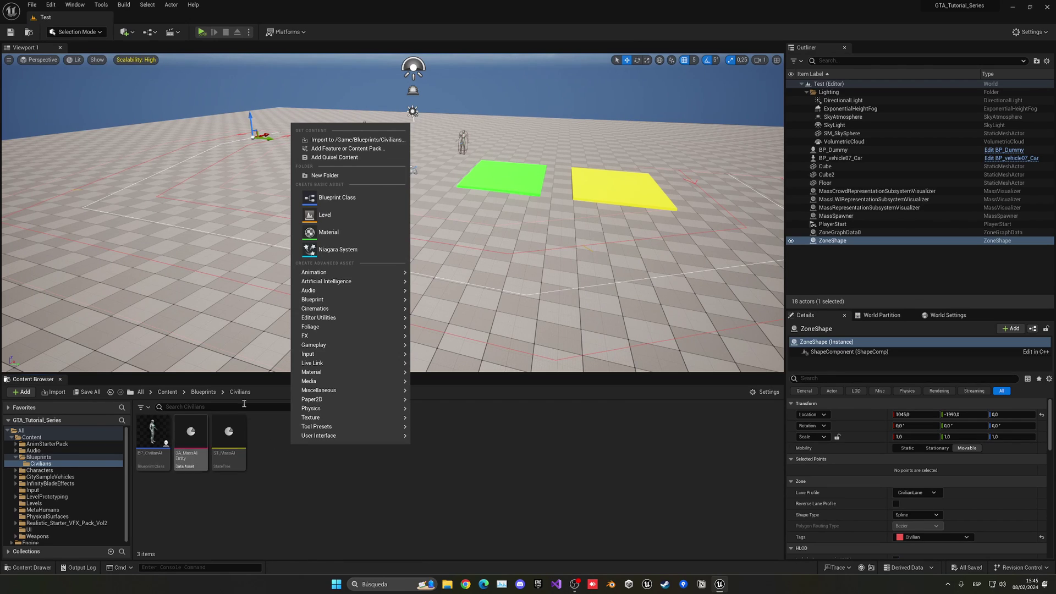
{"action": "mouse_move", "coordinate": [417, 271]}
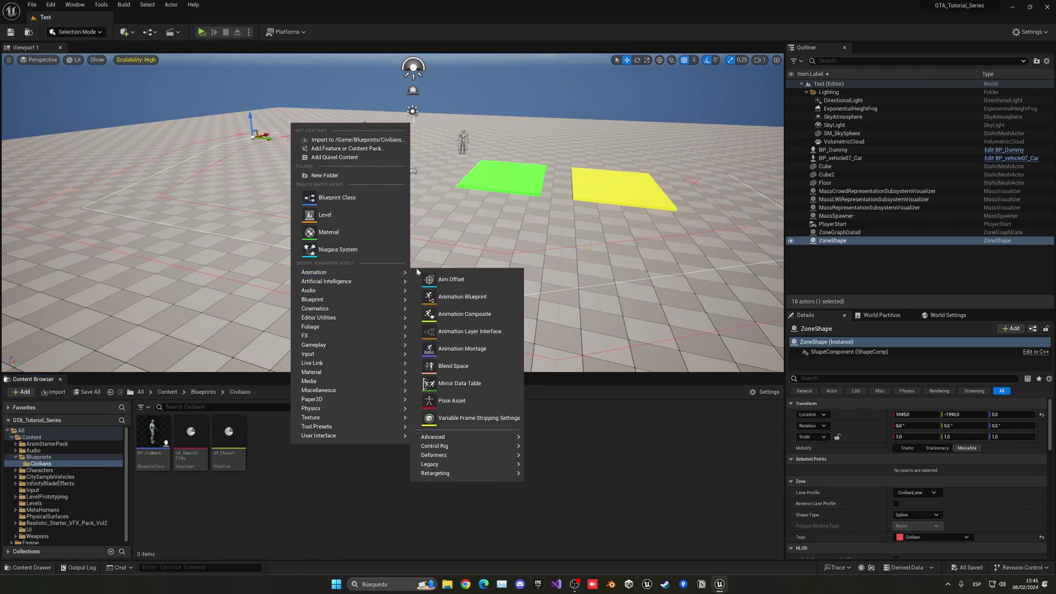
{"action": "left_click", "coordinate": [457, 297]}
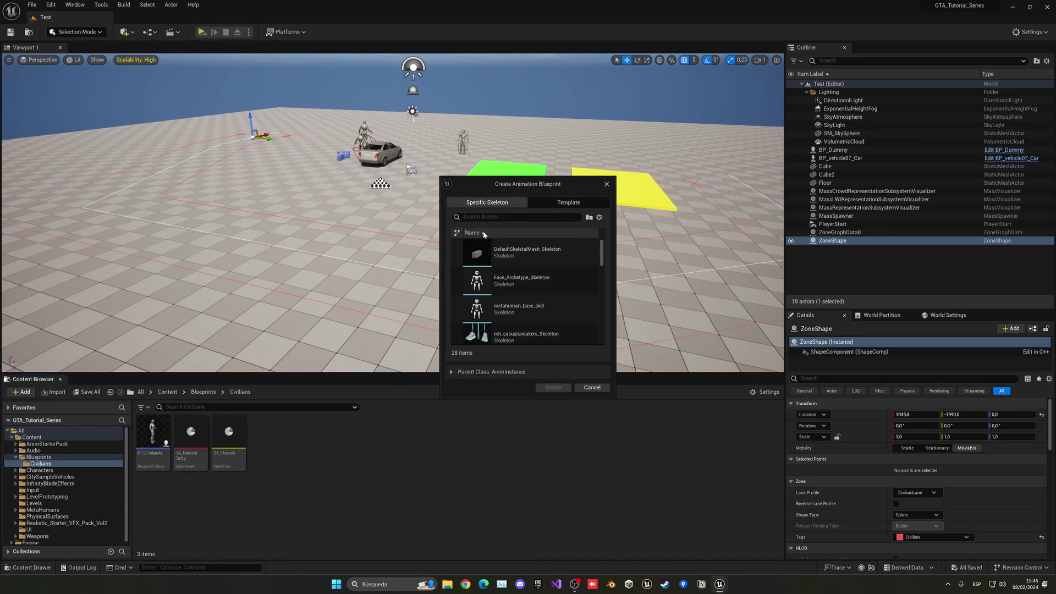
{"action": "type", "text": "mann"}
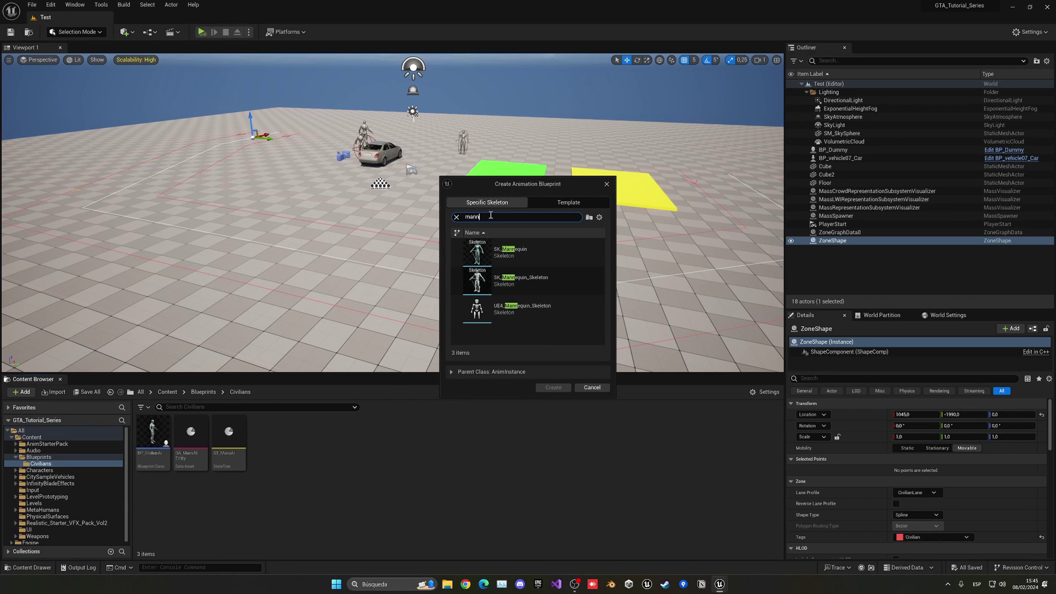
{"action": "left_click", "coordinate": [535, 258]}
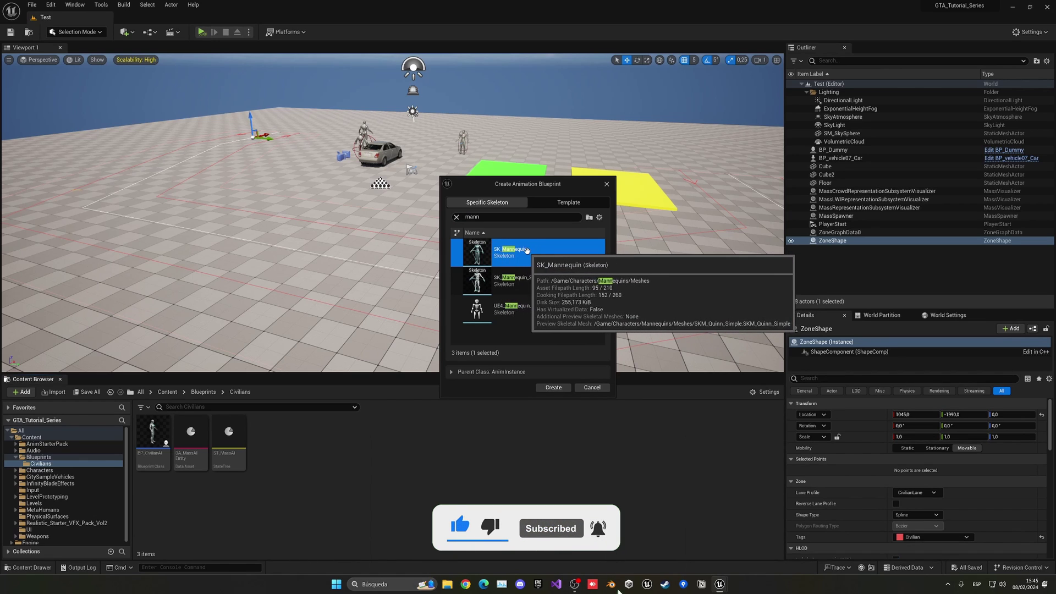
{"action": "left_click", "coordinate": [553, 387]}
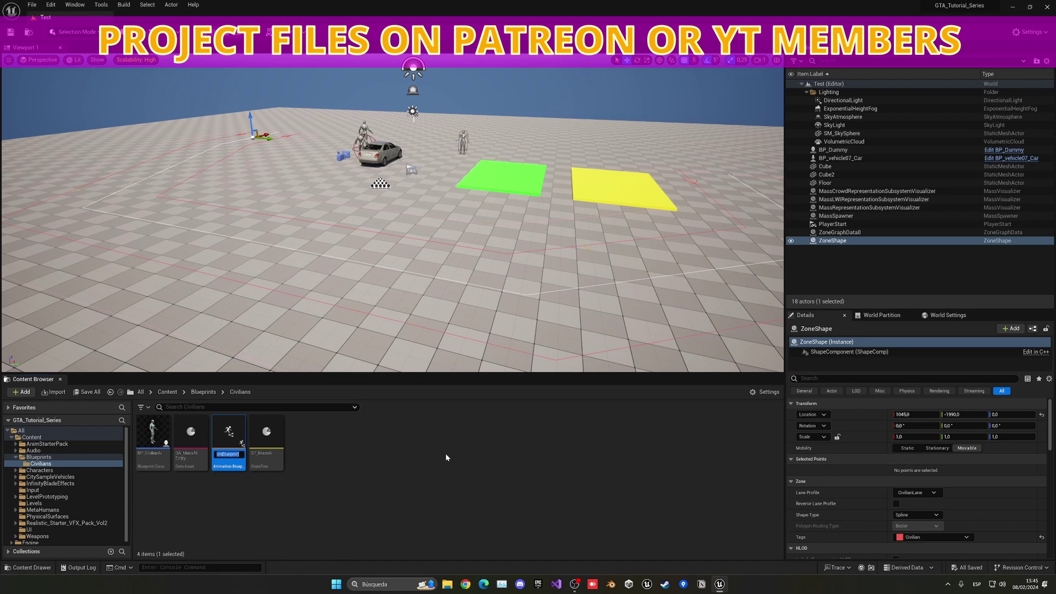
{"action": "type", "text": "ABP"}
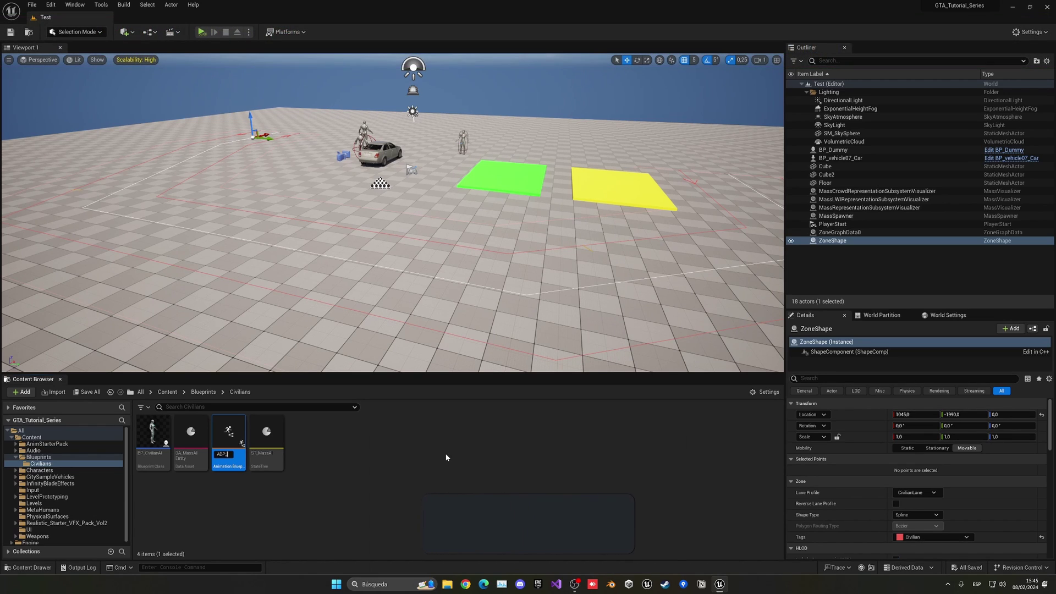
{"action": "type", "text": "_C"}
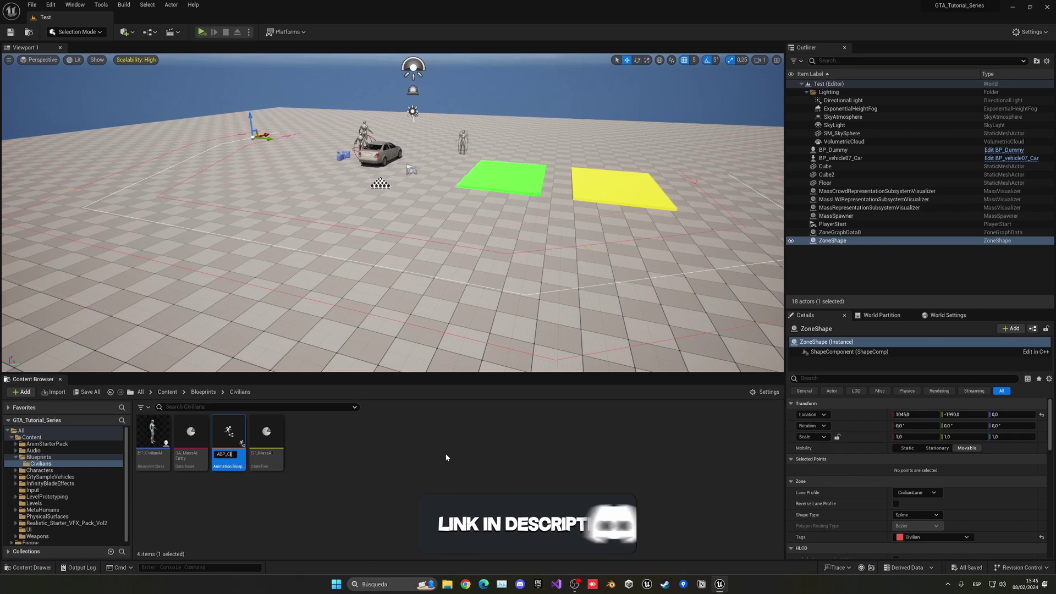
{"action": "type", "text": "ivilian"}
{"action": "key", "text": "Return"}
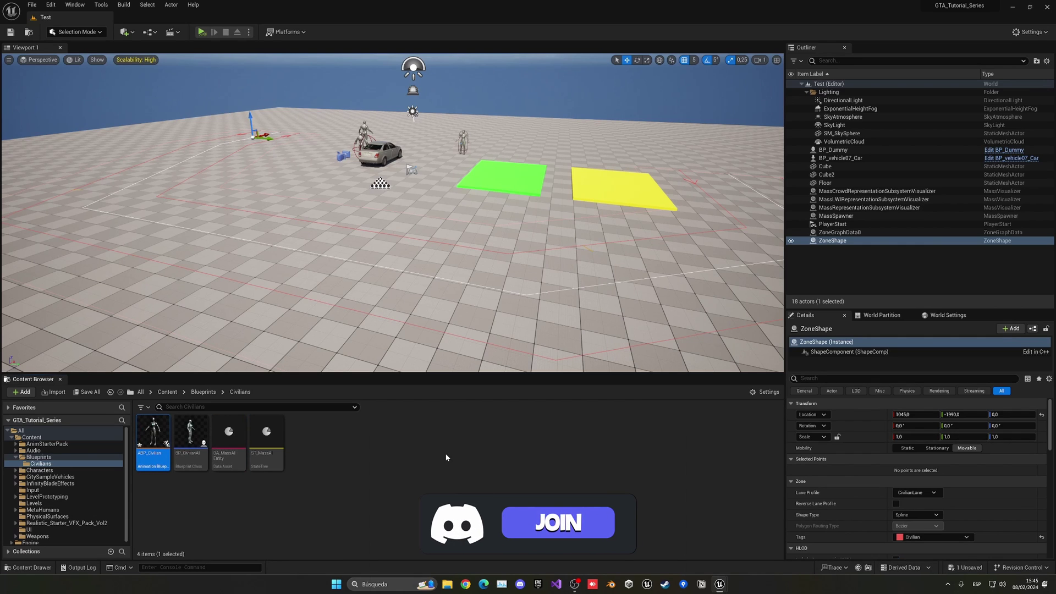
Open ABP_Civilian and dock its editor window alongside the Test level in the main window
{"action": "double_click", "coordinate": [153, 434]}
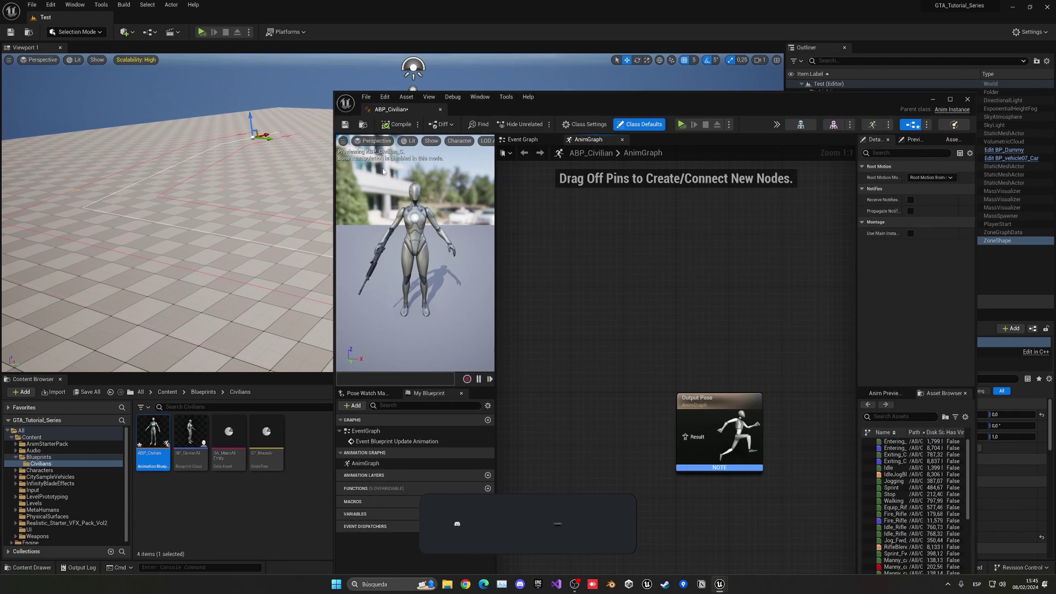
{"action": "left_click_drag", "start_coordinate": [390, 114], "coordinate": [239, 20]}
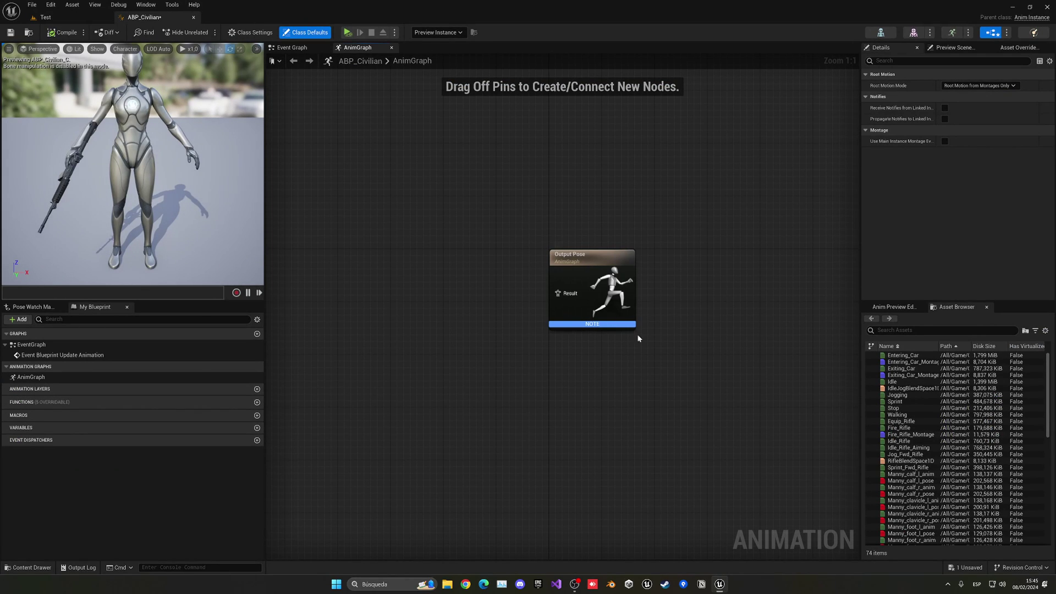
Add the IdleJogBlendSpace1D blend space to the AnimGraph, connect it to the Output Pose result, and align the two nodes
{"action": "left_click_drag", "start_coordinate": [909, 389], "coordinate": [432, 266]}
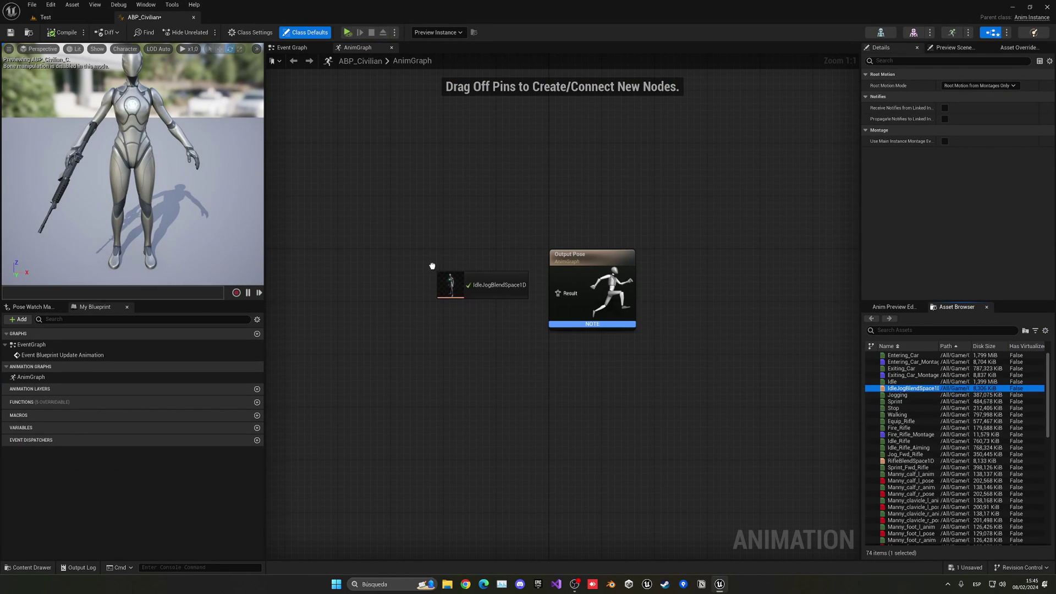
{"action": "left_click_drag", "start_coordinate": [493, 286], "coordinate": [557, 293]}
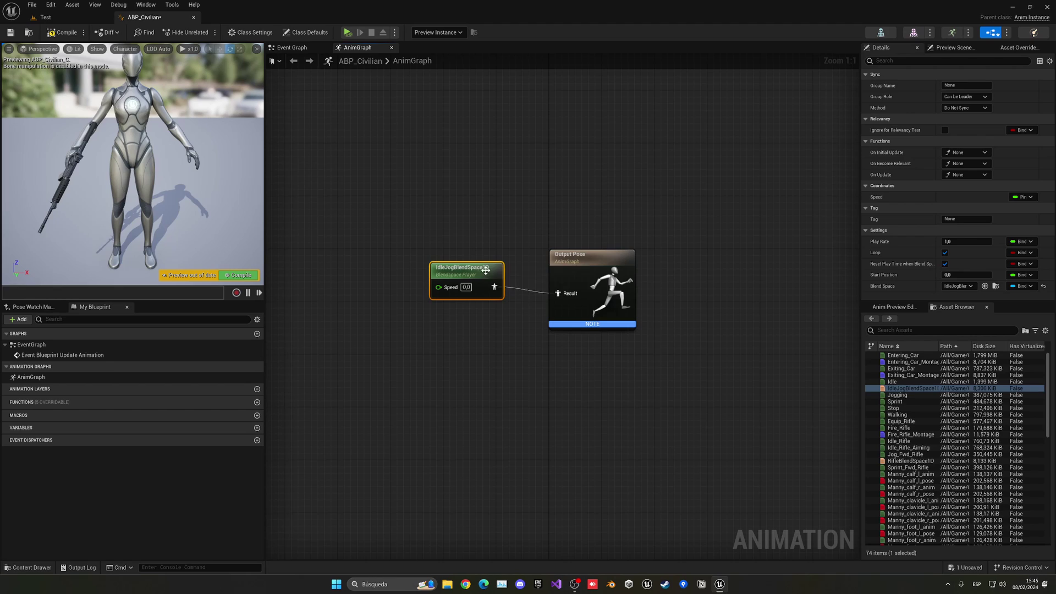
{"action": "left_click_drag", "start_coordinate": [486, 270], "coordinate": [489, 278]}
{"action": "left_click_drag", "start_coordinate": [423, 242], "coordinate": [591, 379]}
{"action": "left_click", "coordinate": [591, 379]}
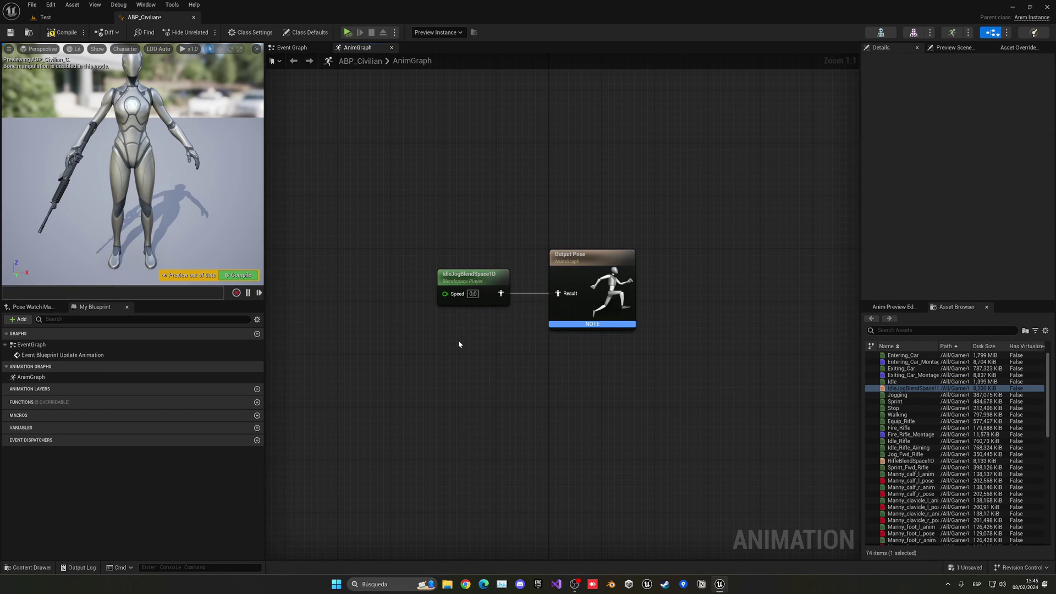
Promote the blend space node's Speed input to a float variable named Speed and compile the Animation Blueprint
{"action": "right_click", "coordinate": [447, 294]}
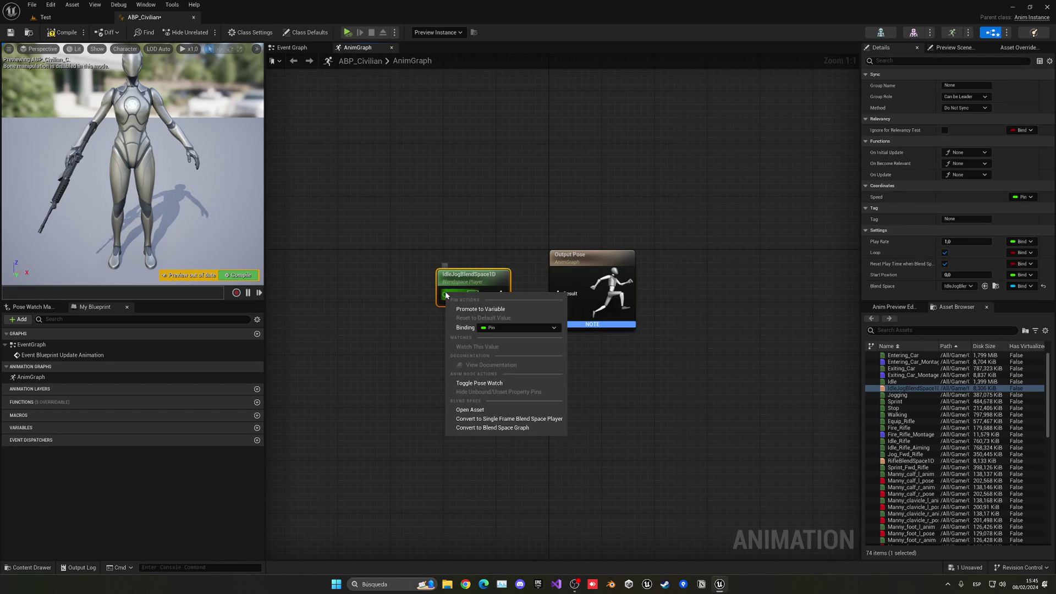
{"action": "left_click", "coordinate": [472, 309]}
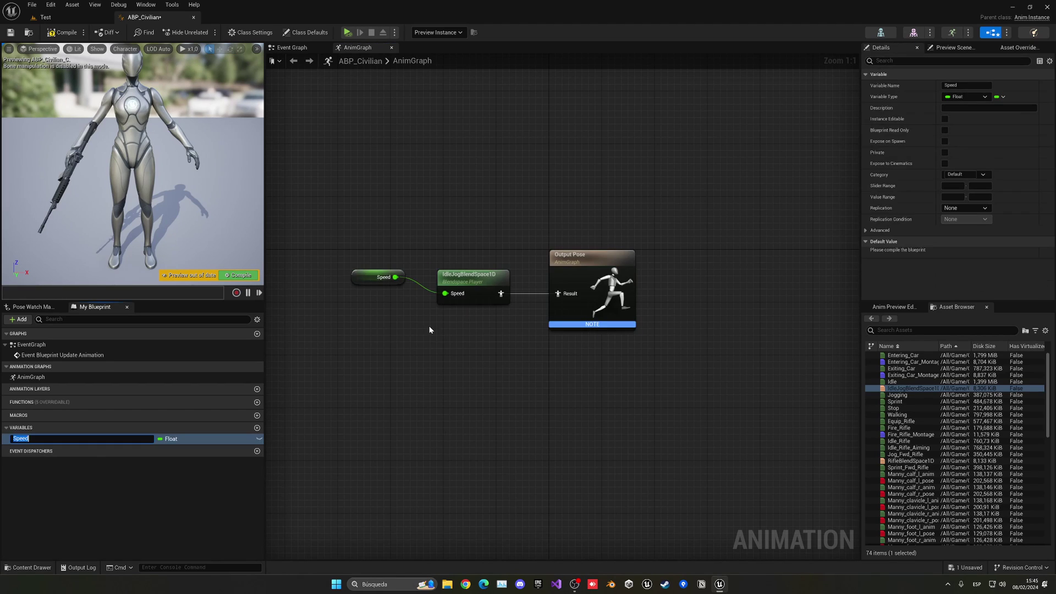
{"action": "left_click", "coordinate": [238, 275]}
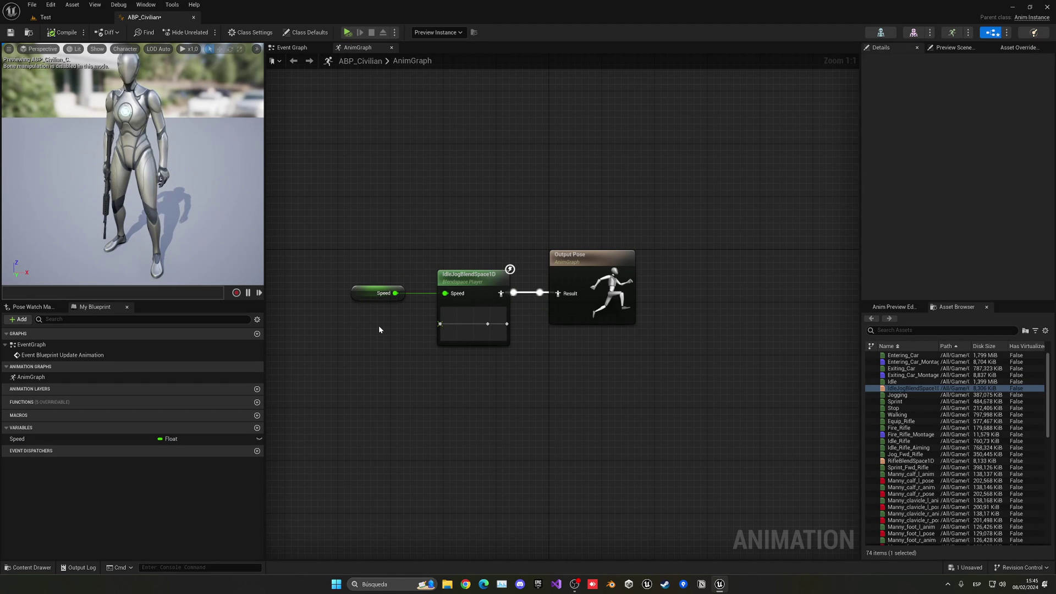
In the Event Graph, add a Get Velocity node fed by the Try Get Pawn Owner return value
{"action": "left_click", "coordinate": [292, 48]}
{"action": "right_click_drag", "start_coordinate": [432, 335], "coordinate": [406, 296]}
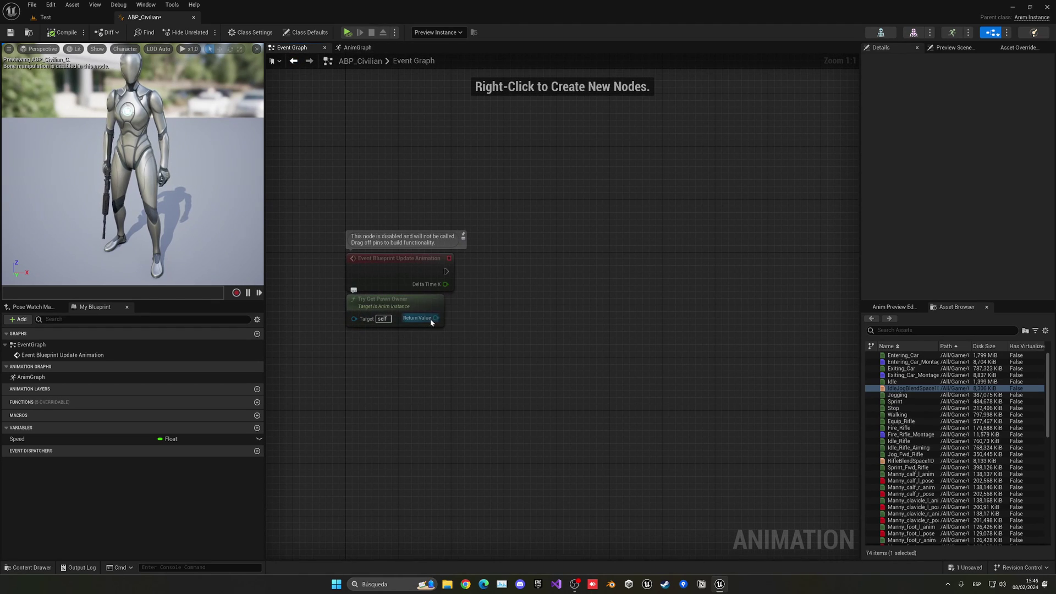
{"action": "left_click_drag", "start_coordinate": [434, 317], "coordinate": [367, 344]}
{"action": "type", "text": "get veloc"}
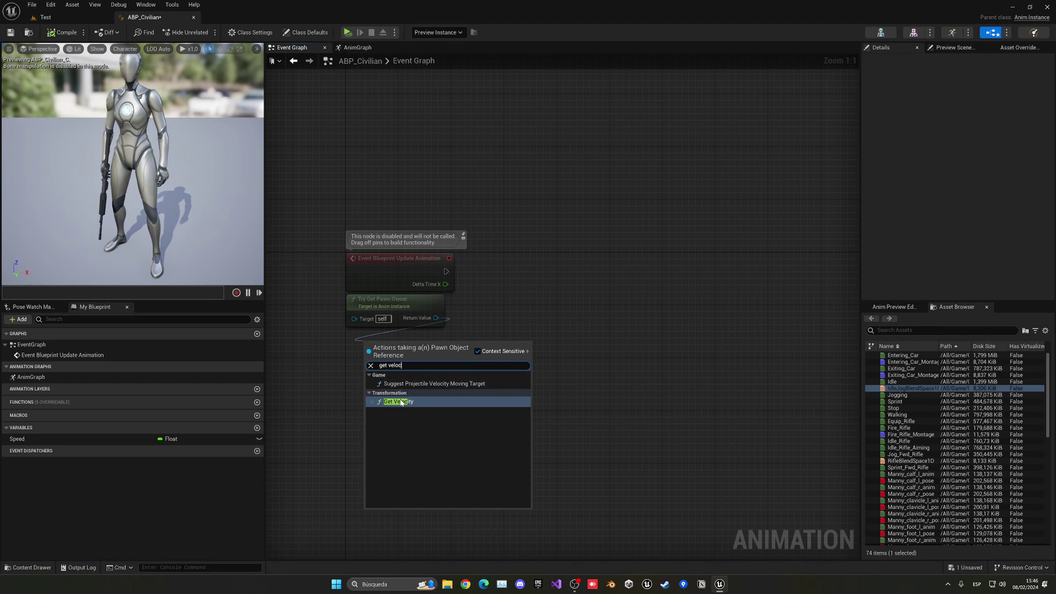
{"action": "left_click", "coordinate": [401, 401]}
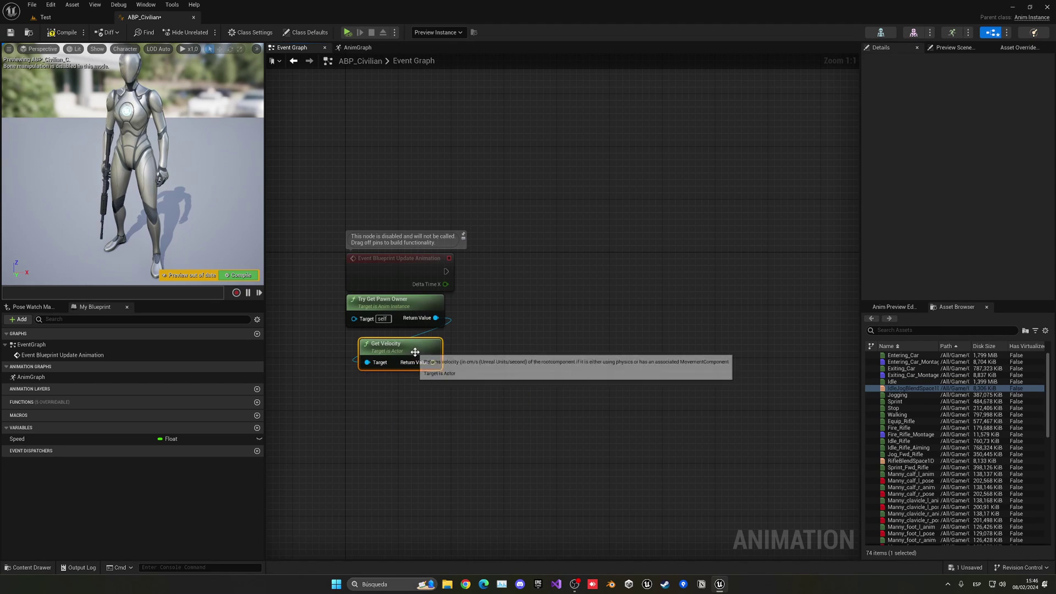
Add a Vector Length node fed by Get Velocity's return value and place it just below that node
{"action": "left_click_drag", "start_coordinate": [433, 356], "coordinate": [364, 391]}
{"action": "type", "text": "vect"}
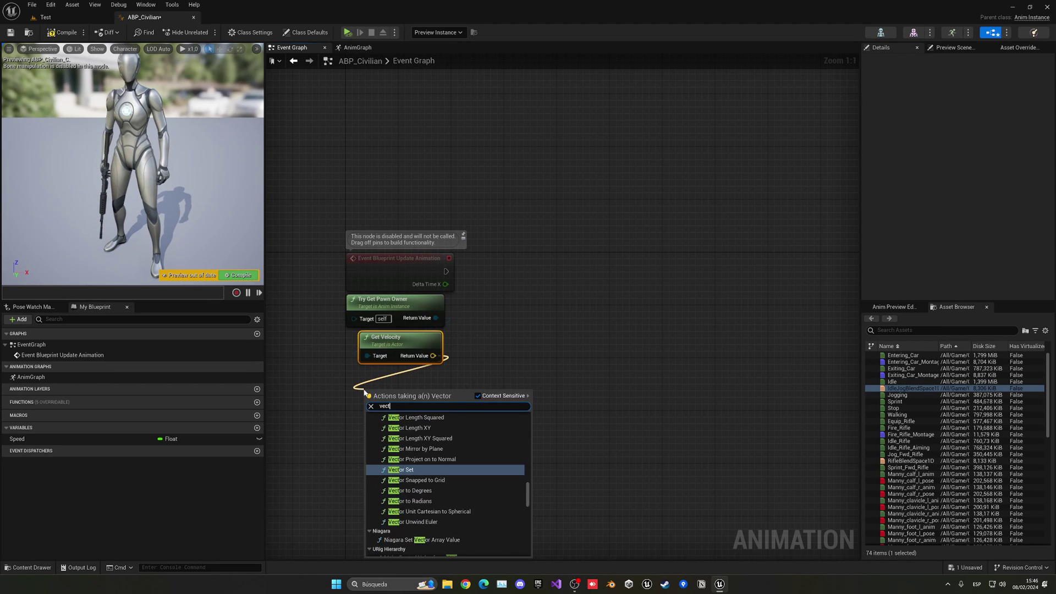
{"action": "type", "text": "or"}
{"action": "scroll", "coordinate": [418, 429], "scroll_direction": "up", "scroll_amount": 1}
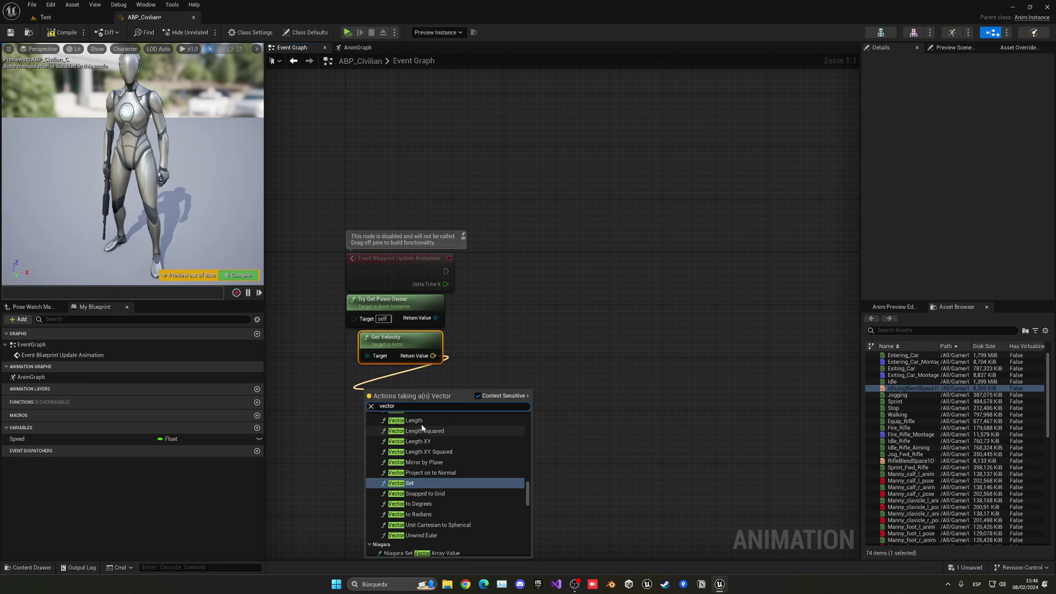
{"action": "left_click", "coordinate": [418, 430]}
{"action": "left_click_drag", "start_coordinate": [424, 397], "coordinate": [437, 383]}
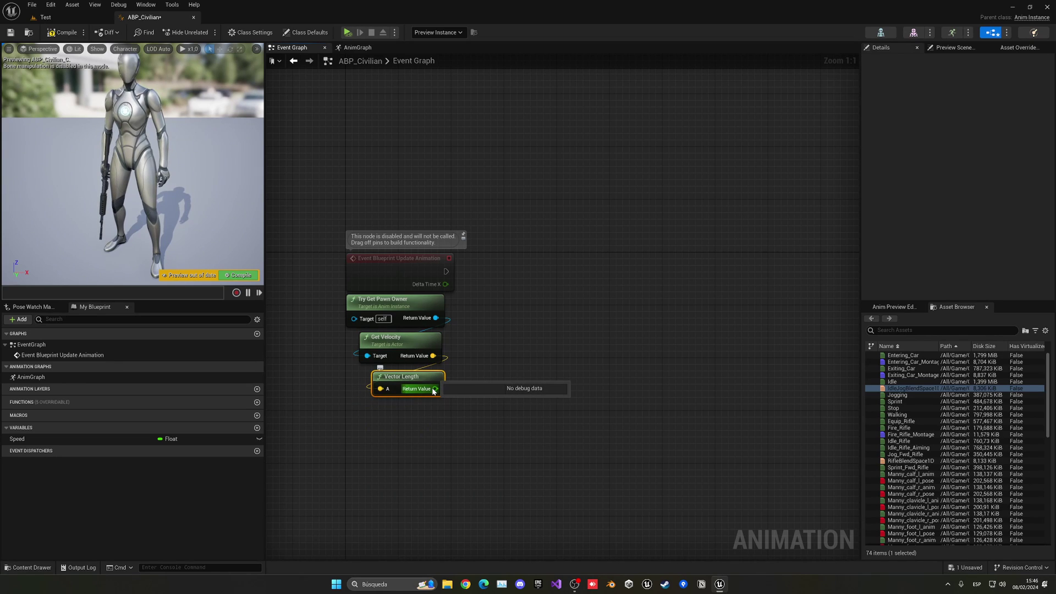
Add a Set Speed node executed by Event Blueprint Update Animation, with the Vector Length result as its value
{"action": "left_click", "coordinate": [104, 438]}
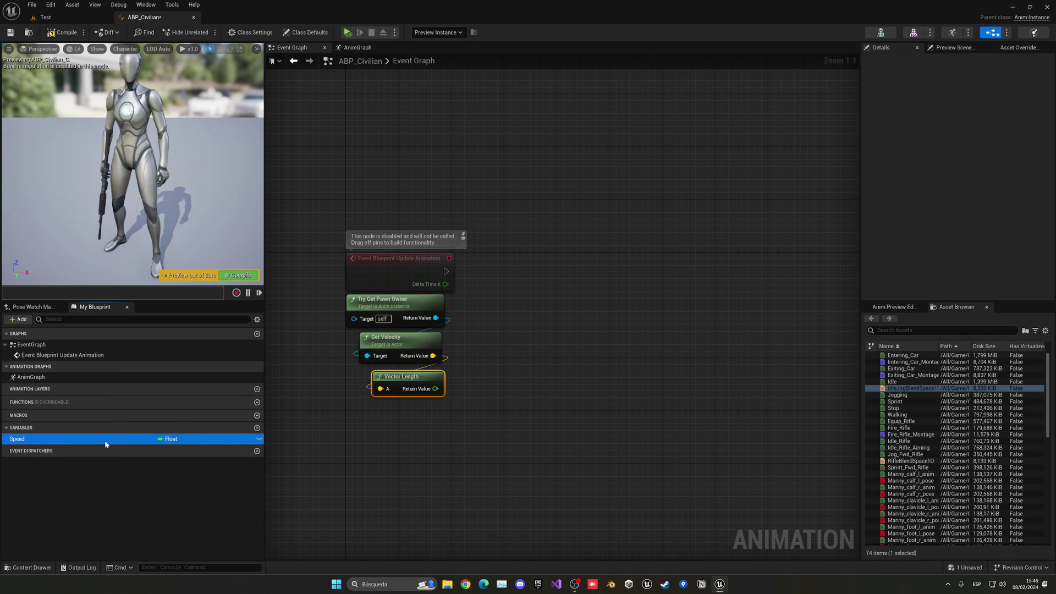
{"action": "left_click", "coordinate": [500, 278]}
{"action": "left_click_drag", "start_coordinate": [446, 272], "coordinate": [510, 269]}
{"action": "left_click_drag", "start_coordinate": [441, 237], "coordinate": [503, 274]}
{"action": "key", "text": "q"}
{"action": "left_click", "coordinate": [515, 311]}
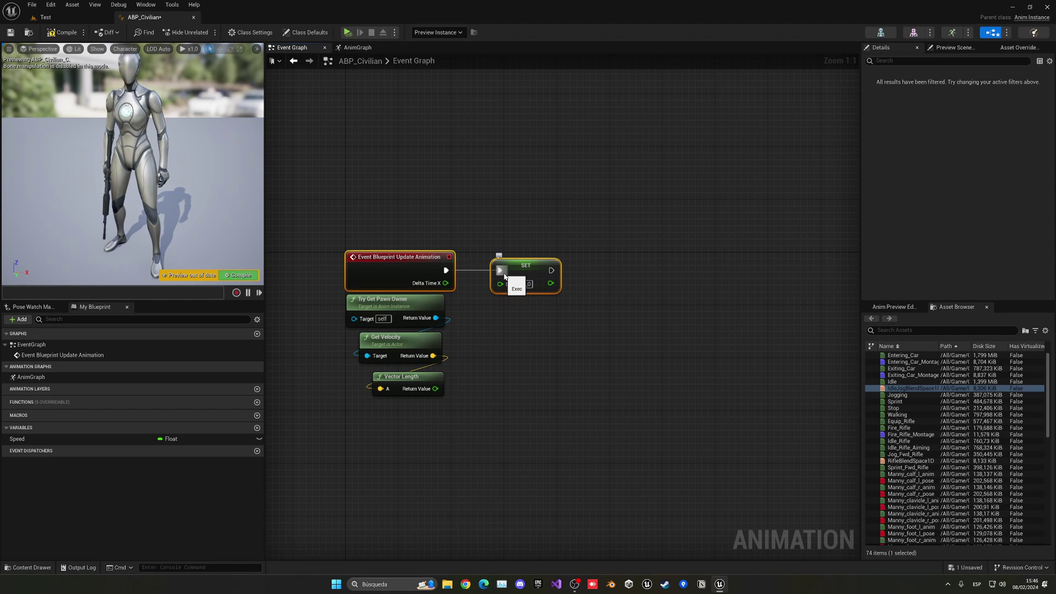
{"action": "left_click_drag", "start_coordinate": [435, 389], "coordinate": [513, 286]}
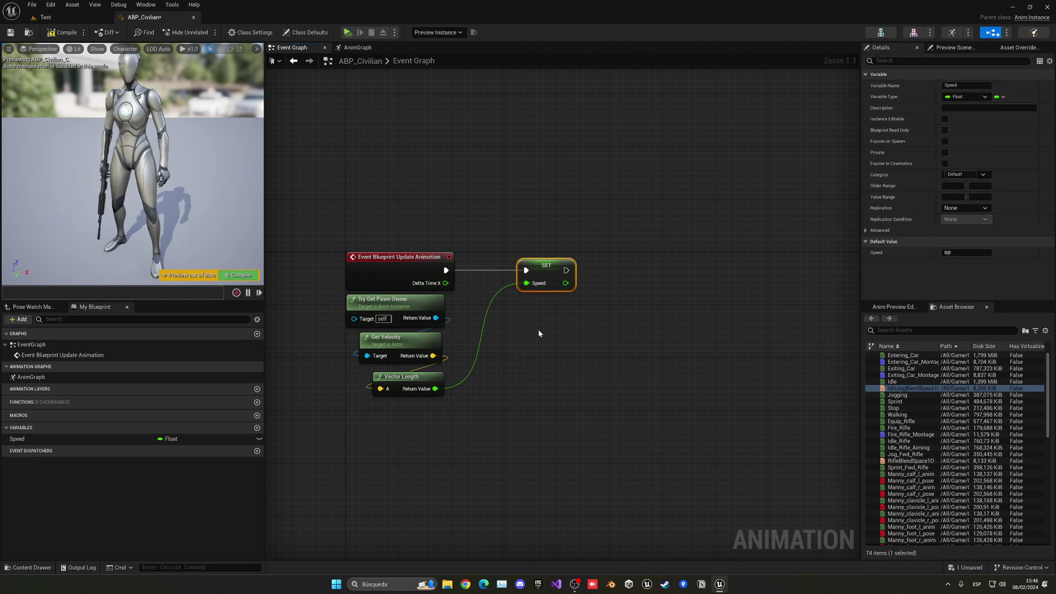
Compile and save ABP_Civilian
{"action": "left_click", "coordinate": [538, 334]}
{"action": "left_click", "coordinate": [62, 32]}
{"action": "key", "text": "ctrl+s"}
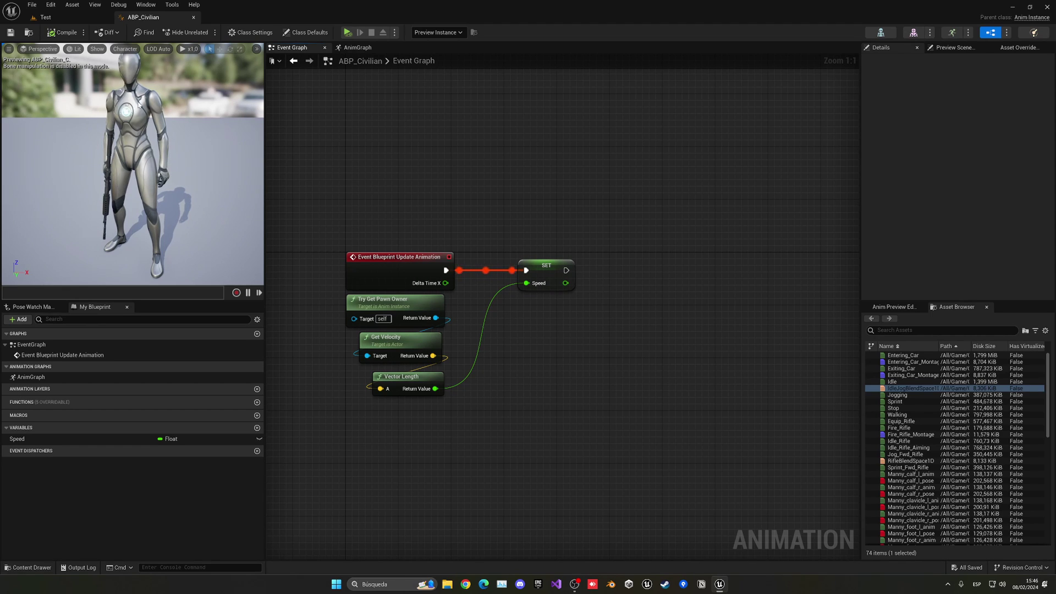
Open BP_CivilianAI from the Civilians folder and set its Mesh component's Anim Class to ABP_Civilian
{"action": "left_click", "coordinate": [80, 19]}
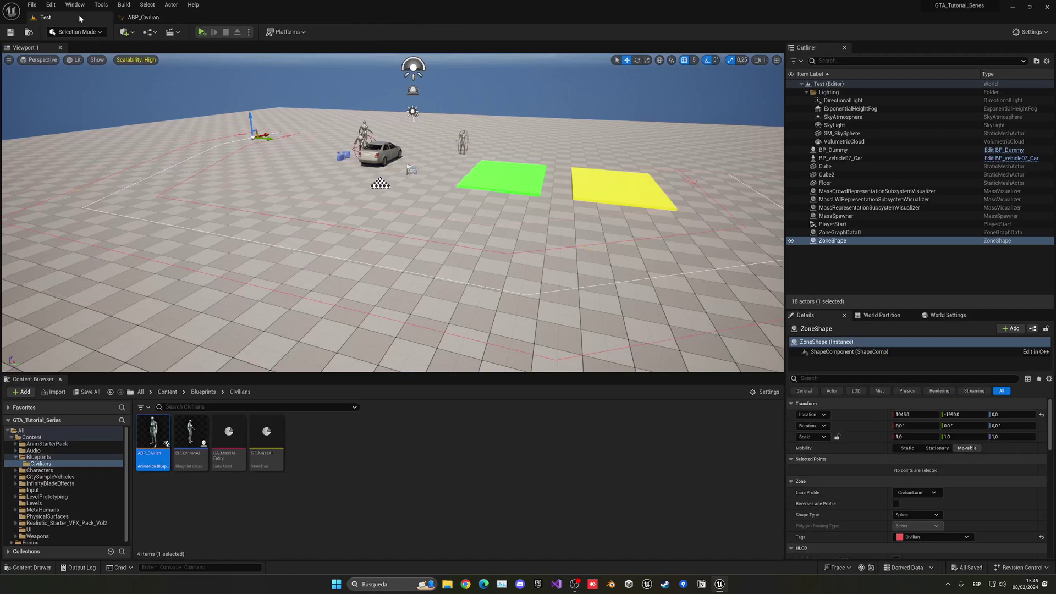
{"action": "double_click", "coordinate": [191, 423]}
{"action": "left_click", "coordinate": [199, 48]}
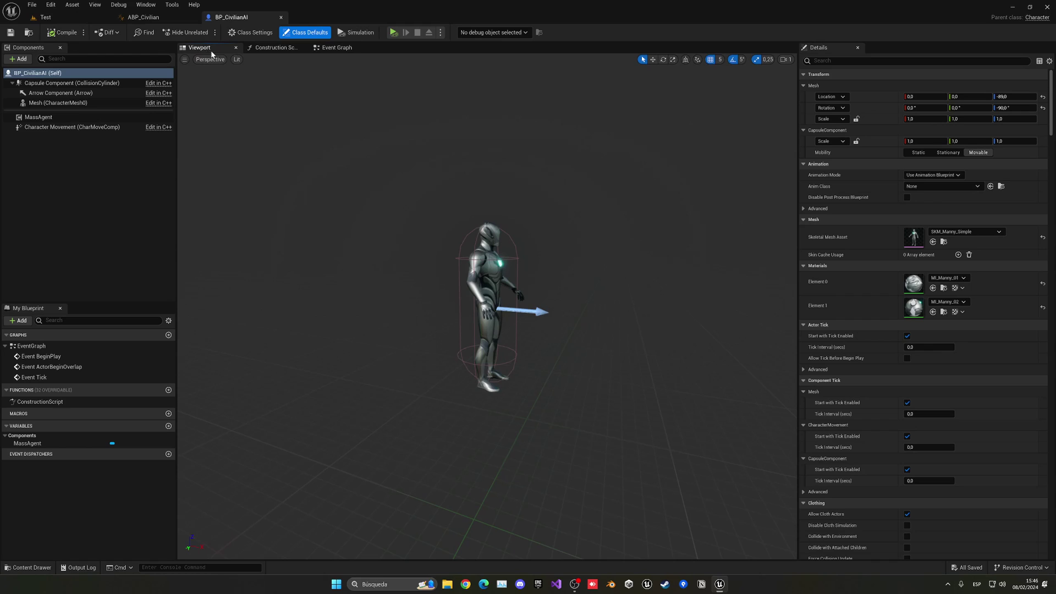
{"action": "left_click", "coordinate": [55, 103]}
{"action": "left_click", "coordinate": [918, 230]}
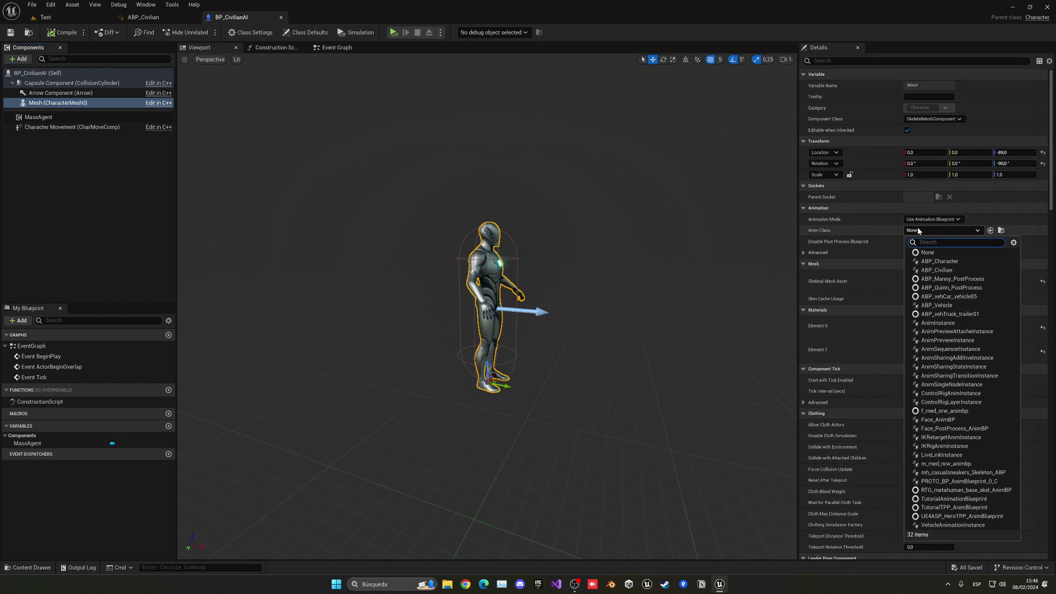
{"action": "left_click", "coordinate": [936, 270]}
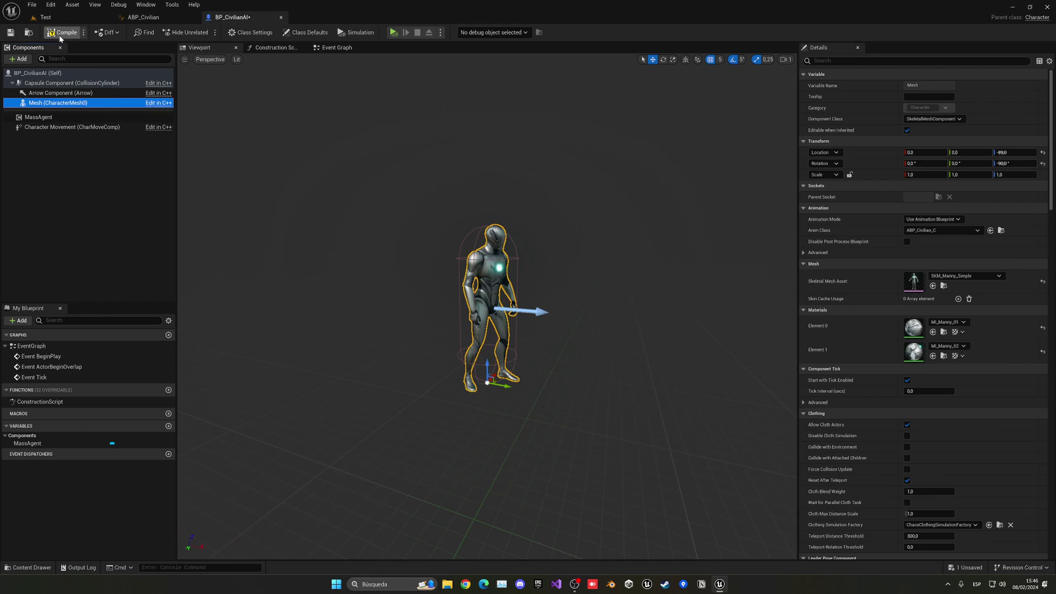
Simulate the Test level, examine the civilians' walking animation from several viewpoints, and stop the simulation
{"action": "left_click", "coordinate": [61, 17]}
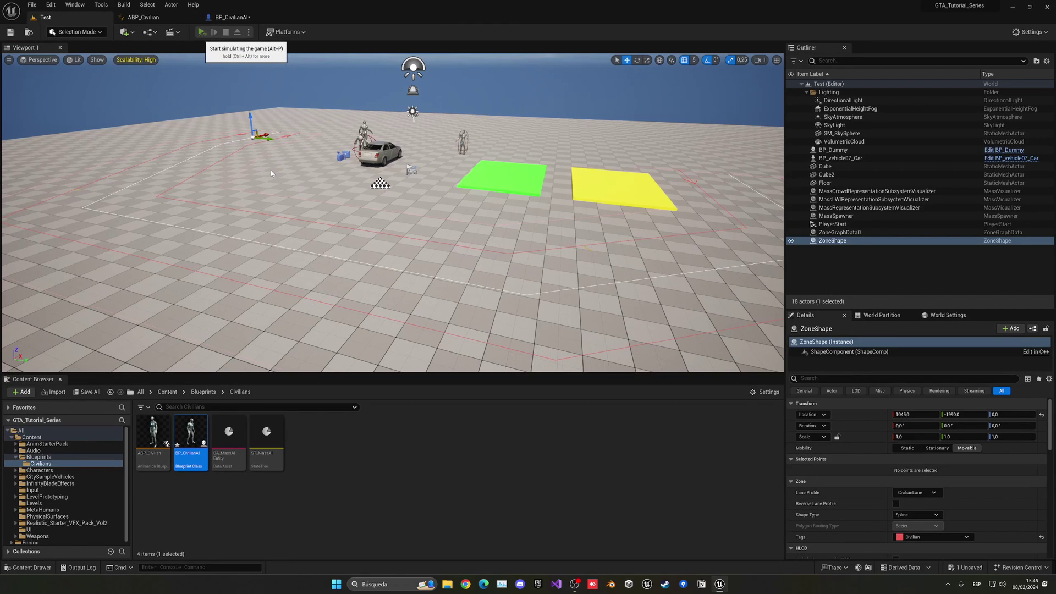
{"action": "key", "text": "alt+p"}
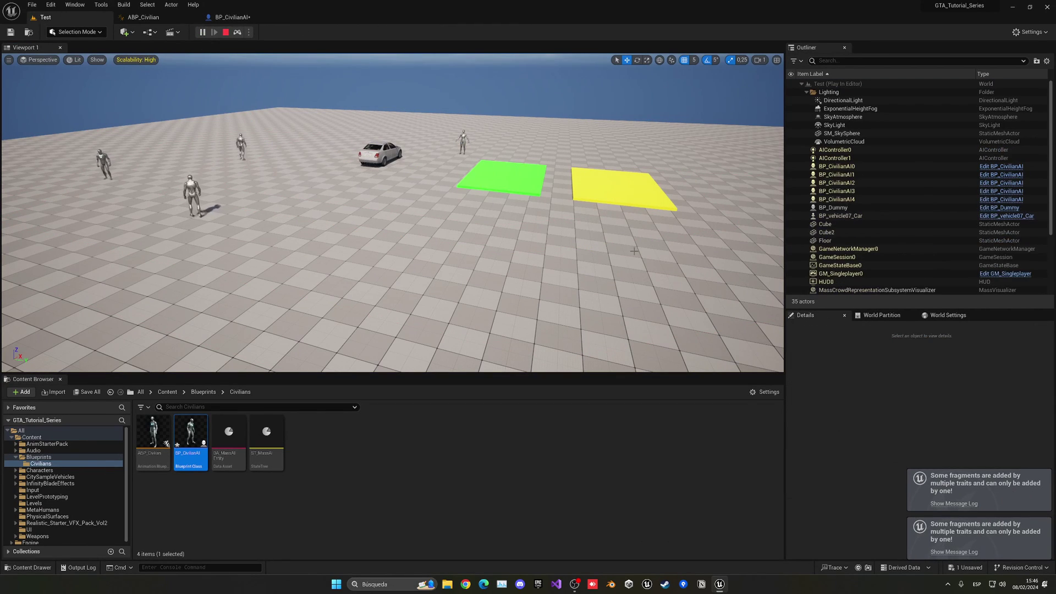
{"action": "right_click_drag", "start_coordinate": [350, 243], "coordinate": [306, 244]}
{"action": "key", "text": "w"}
{"action": "key", "text": "w"}
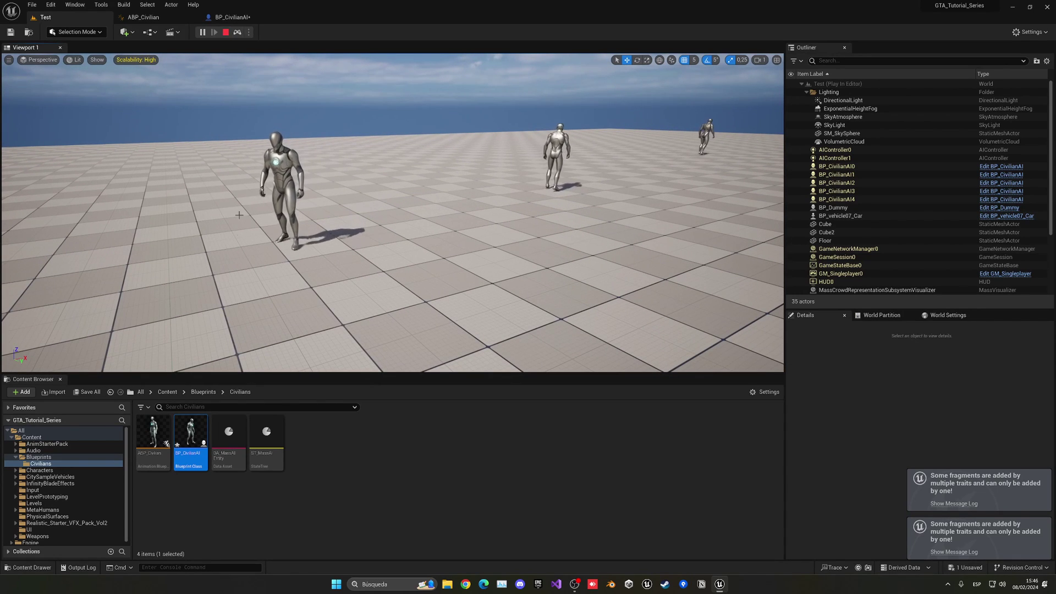
{"action": "key", "text": "a"}
{"action": "right_click_drag", "start_coordinate": [330, 265], "coordinate": [440, 263]}
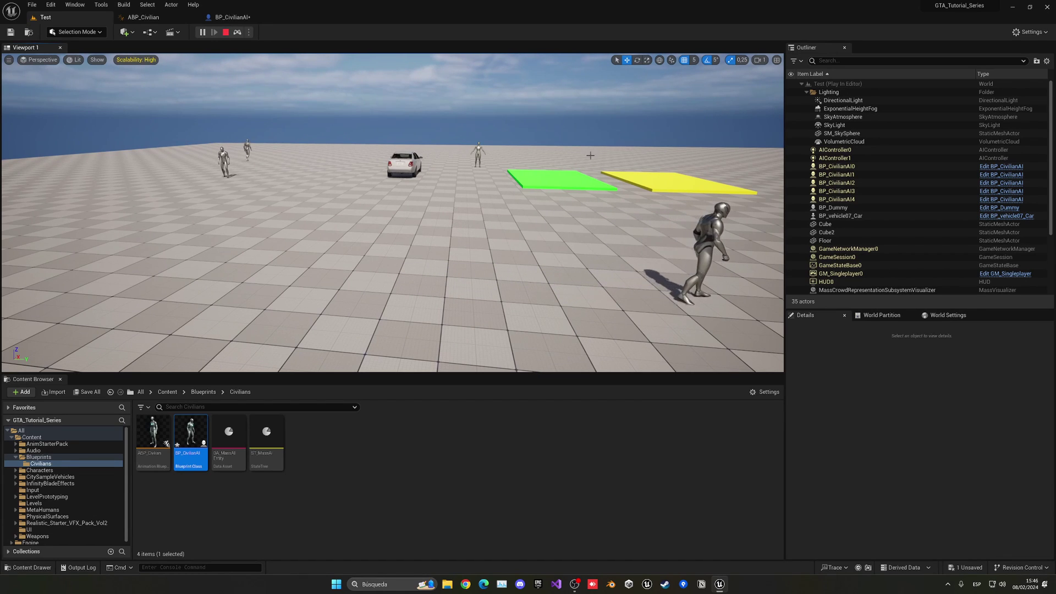
{"action": "key", "text": "d"}
{"action": "mouse_move", "coordinate": [566, 161]}
{"action": "right_mouse_down"}
{"action": "mouse_move", "coordinate": [574, 195]}
{"action": "mouse_move", "coordinate": [570, 163]}
{"action": "right_mouse_up"}
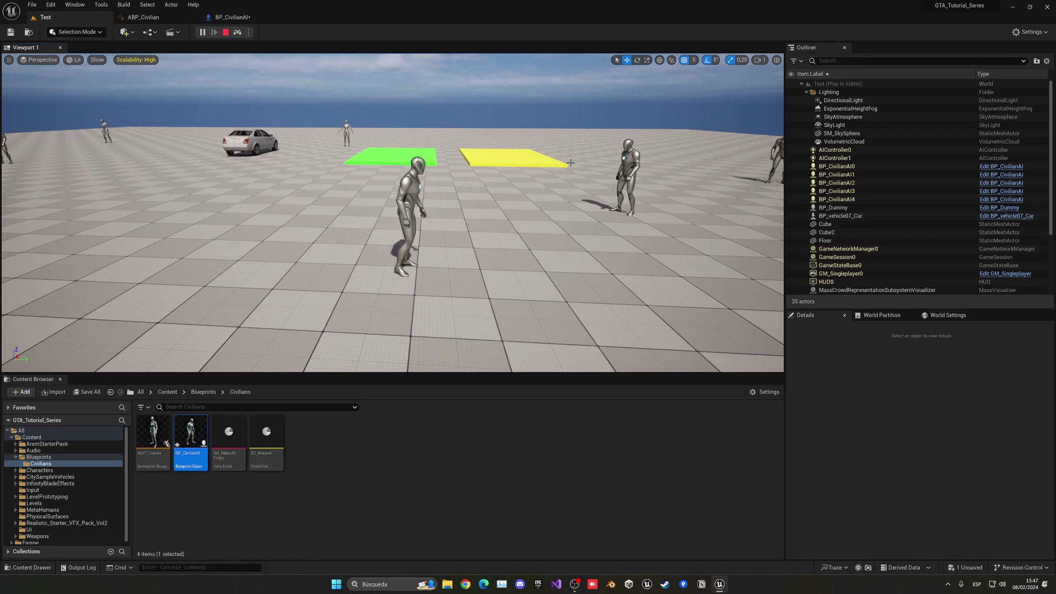
{"action": "key", "text": "Escape"}
{"action": "right_click_drag", "start_coordinate": [516, 222], "coordinate": [456, 223]}
{"action": "key", "text": "w"}
Create a Blend Space 1D for the SK_Mannequin skeleton named CivilianBlendSpace1D in the Civilians folder and name its horizontal axis
{"action": "left_click", "coordinate": [384, 448]}
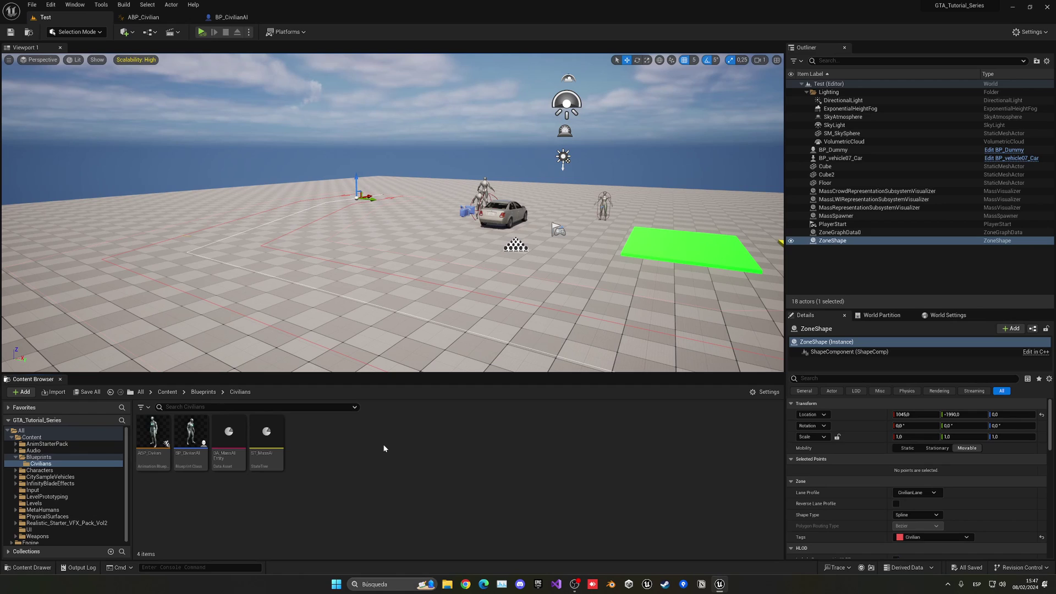
{"action": "right_click", "coordinate": [347, 448]}
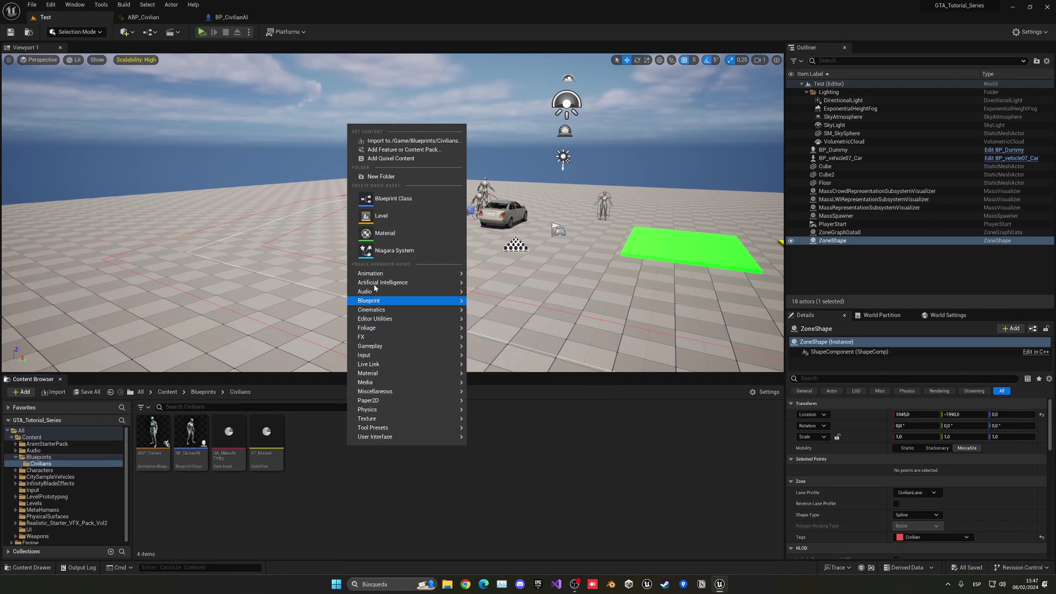
{"action": "mouse_move", "coordinate": [371, 285]}
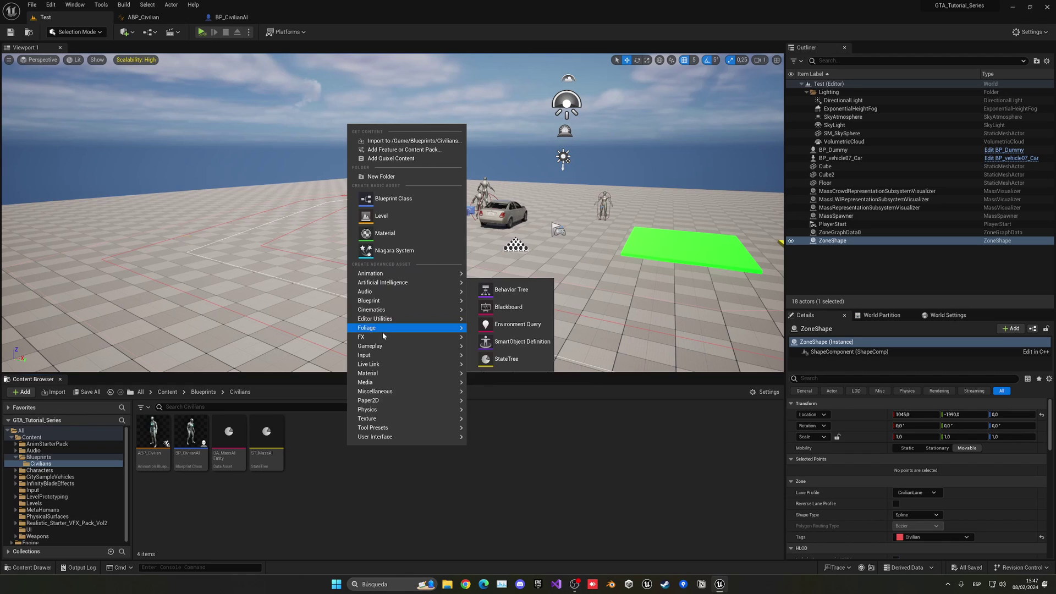
{"action": "mouse_move", "coordinate": [527, 467]}
{"action": "left_click", "coordinate": [615, 491]}
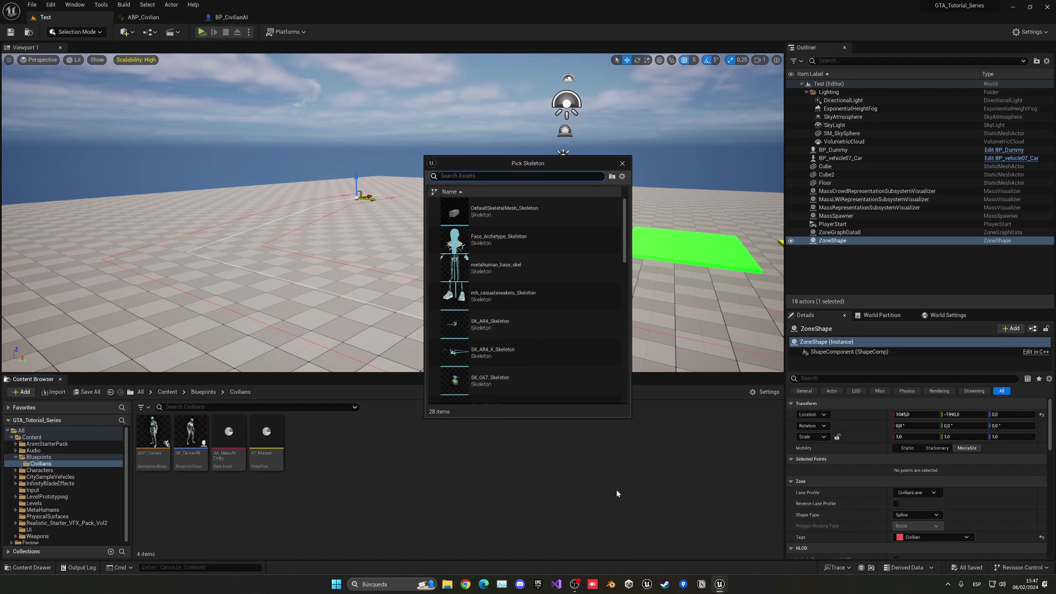
{"action": "type", "text": "mann"}
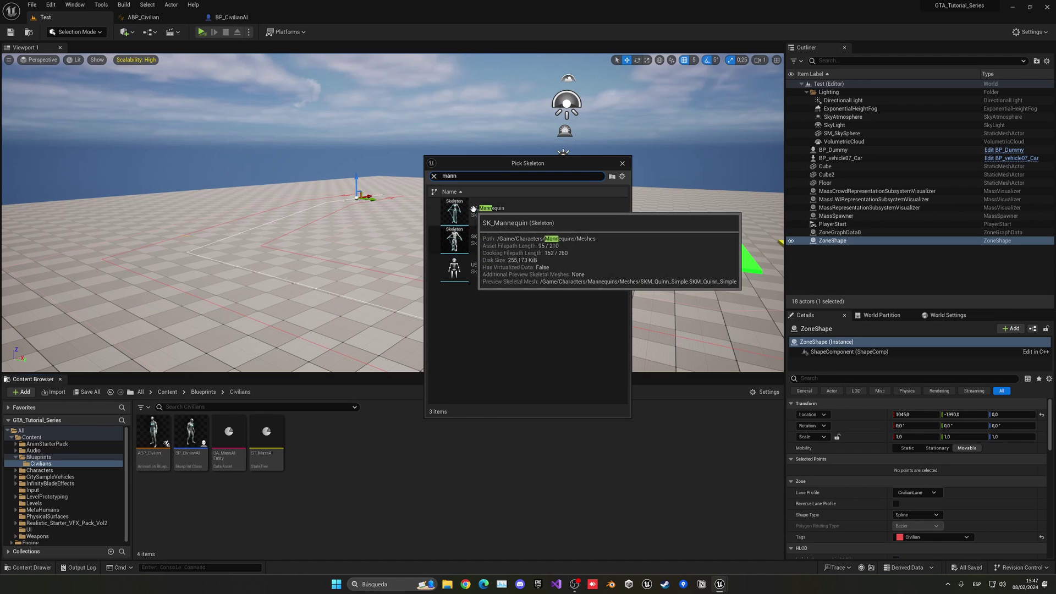
{"action": "left_click", "coordinate": [473, 209]}
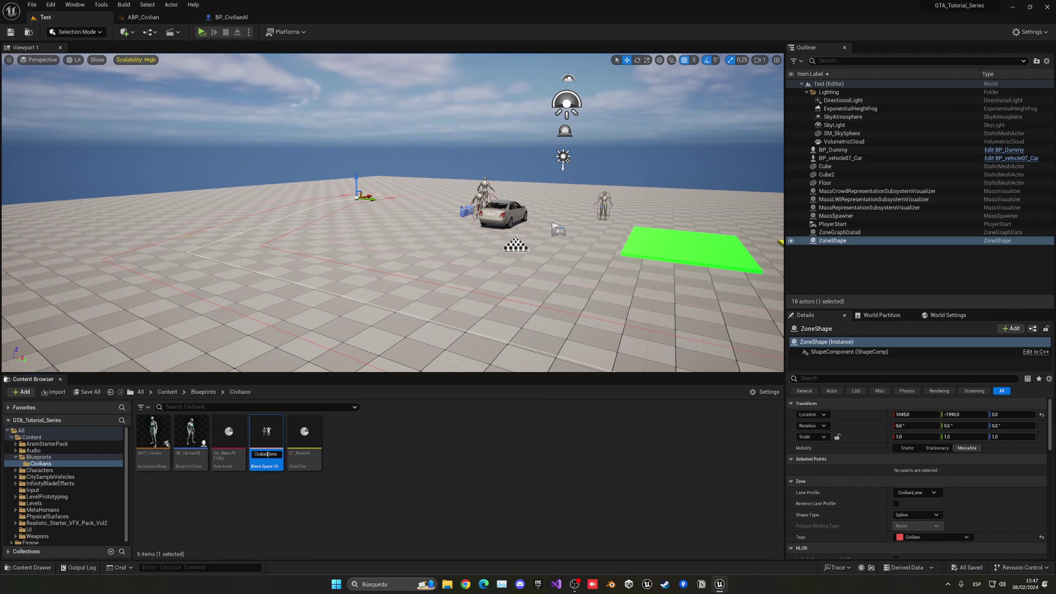
{"action": "key", "text": "Return"}
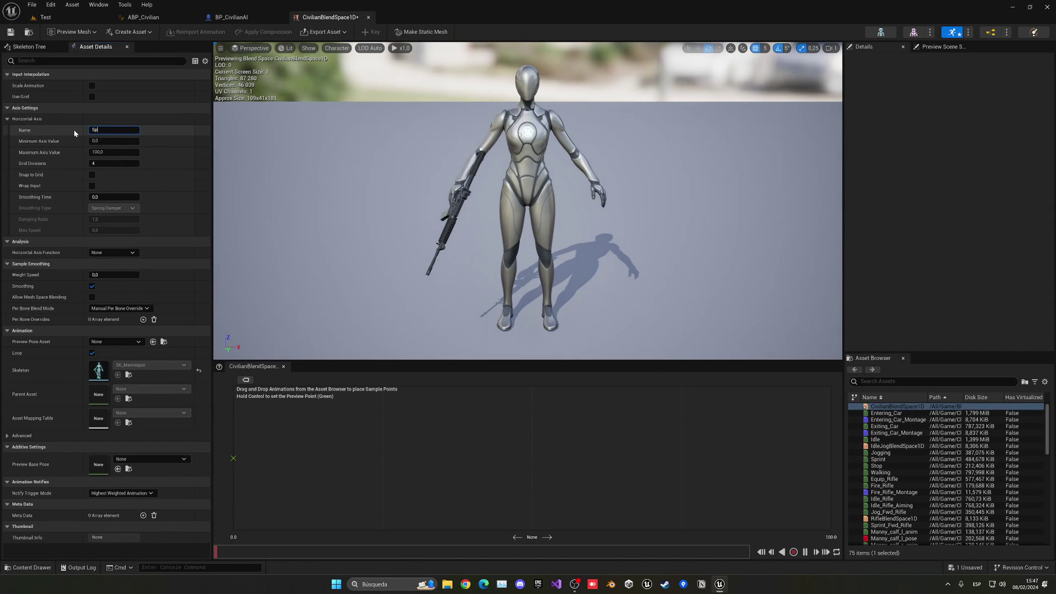
{"action": "key", "text": "Tab"}
Open DA_MassAIEntity from the Civilians folder and check the speed settings of its Movement trait
{"action": "left_click", "coordinate": [62, 15]}
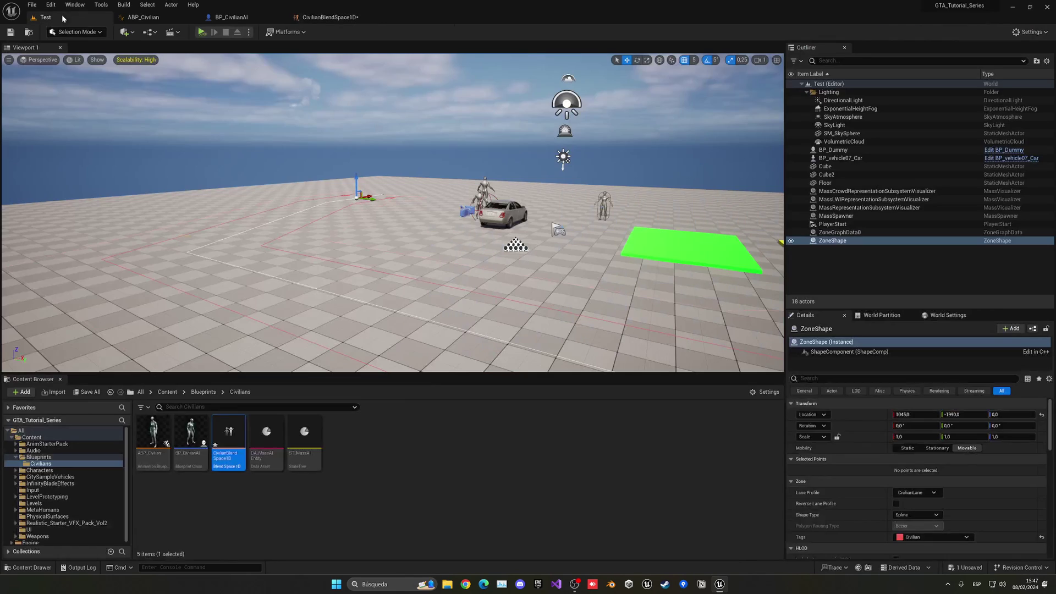
{"action": "double_click", "coordinate": [274, 442]}
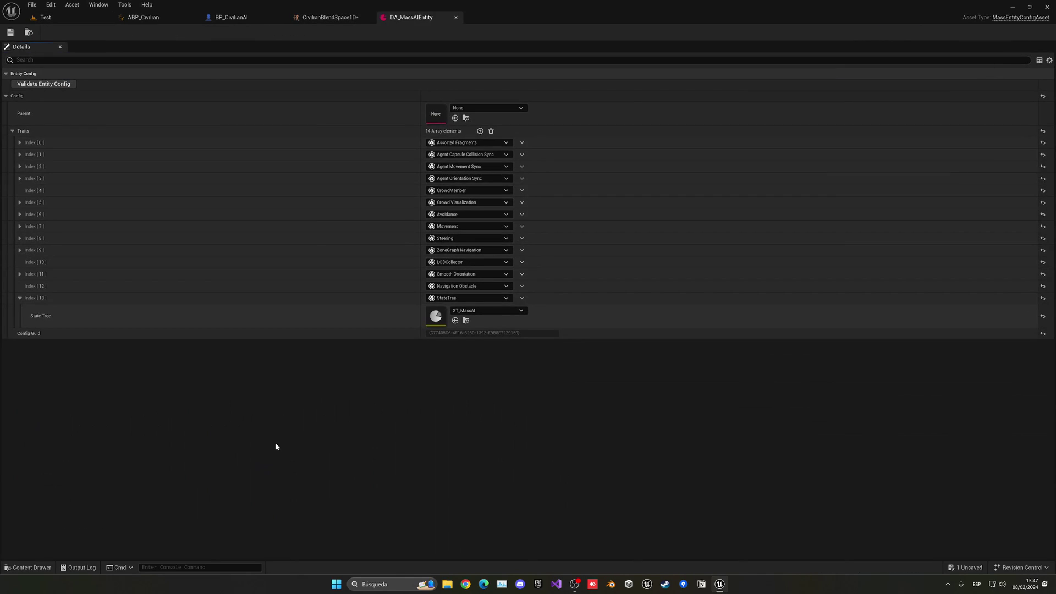
{"action": "left_click", "coordinate": [20, 226]}
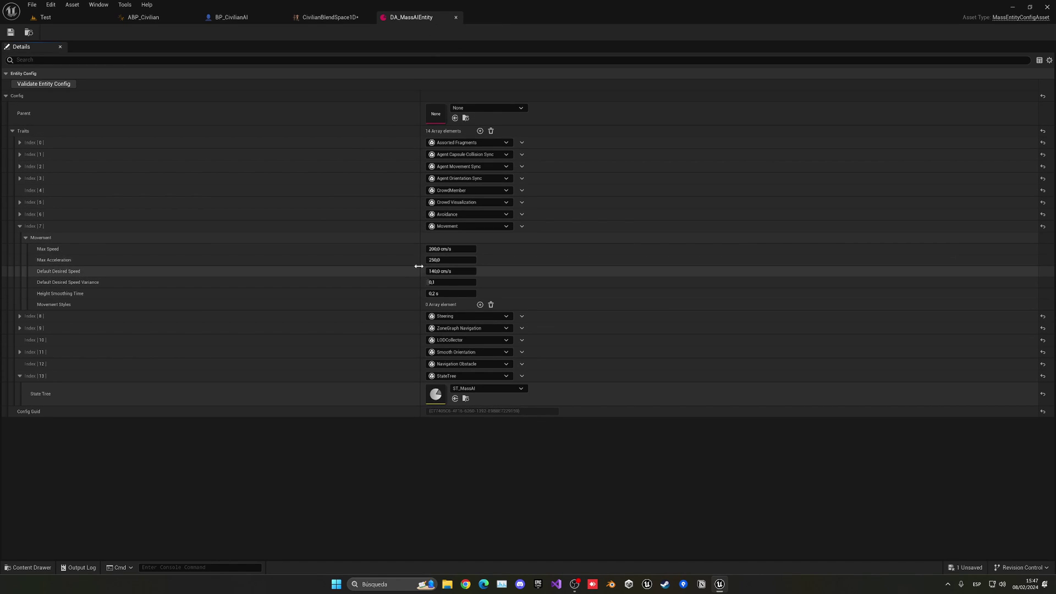
Return to CivilianBlendSpace1D and set the Speed axis's Maximum Axis Value to 200
{"action": "left_click", "coordinate": [338, 18]}
{"action": "left_click", "coordinate": [429, 19]}
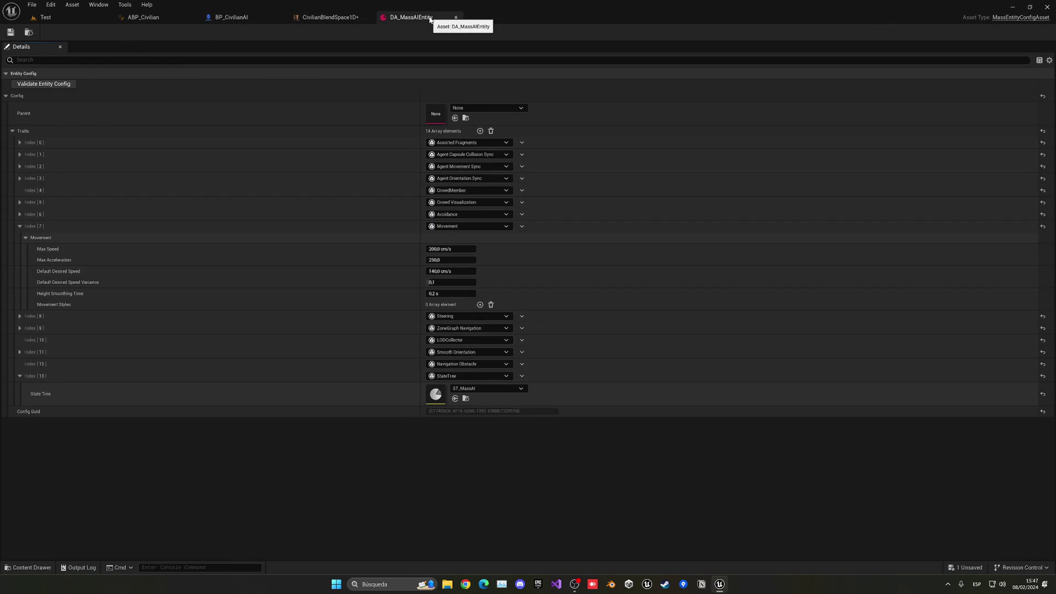
{"action": "left_click", "coordinate": [350, 17]}
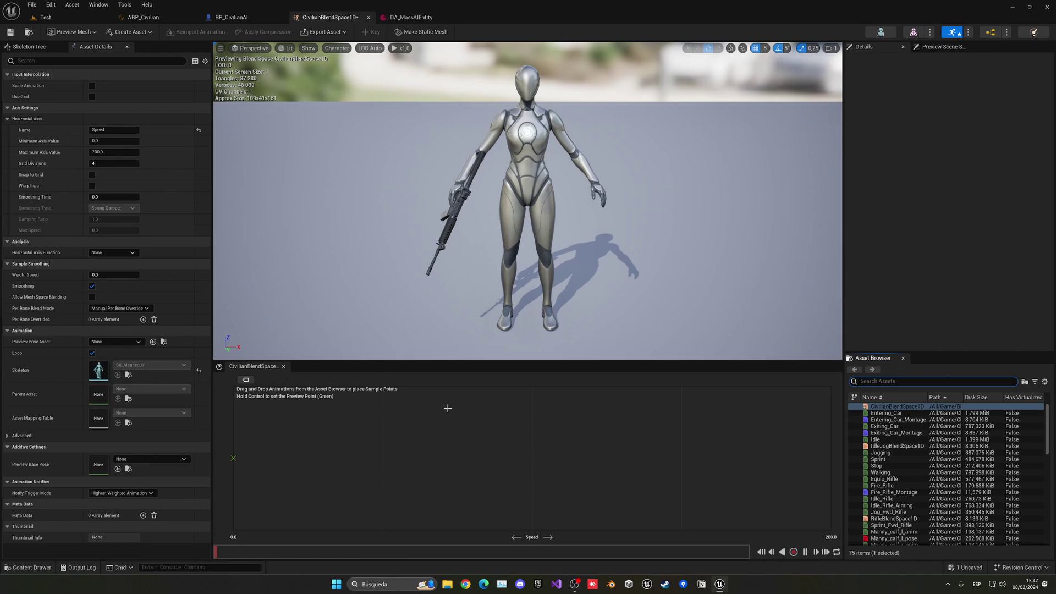
Add the Idle and Walking animations from Characters/Animations/Locomotion to the blend space graph as samples
{"action": "key", "text": "ctrl+space"}
{"action": "double_click", "coordinate": [311, 424]}
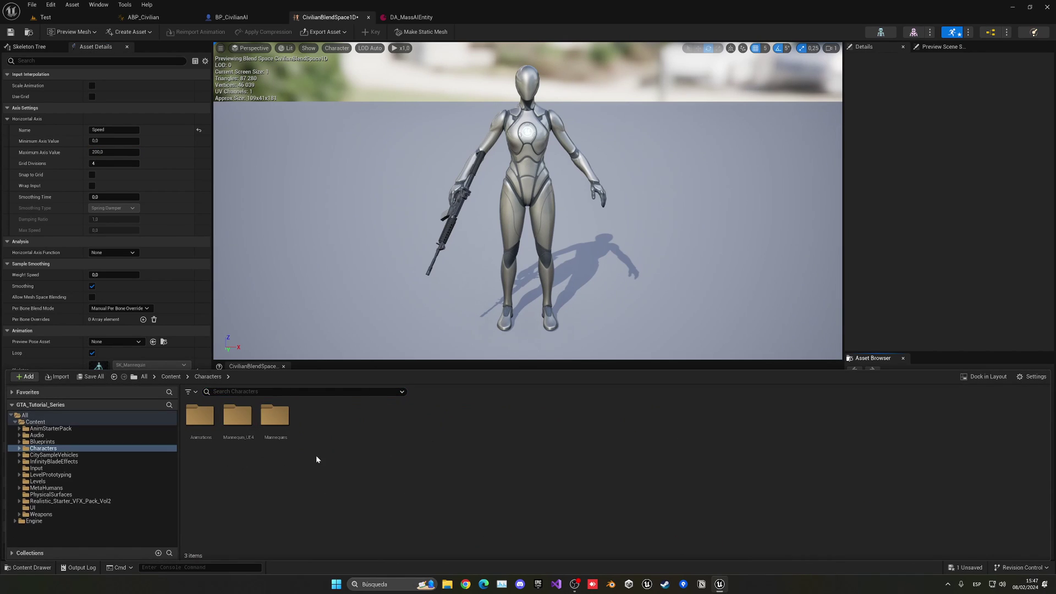
{"action": "double_click", "coordinate": [207, 435]}
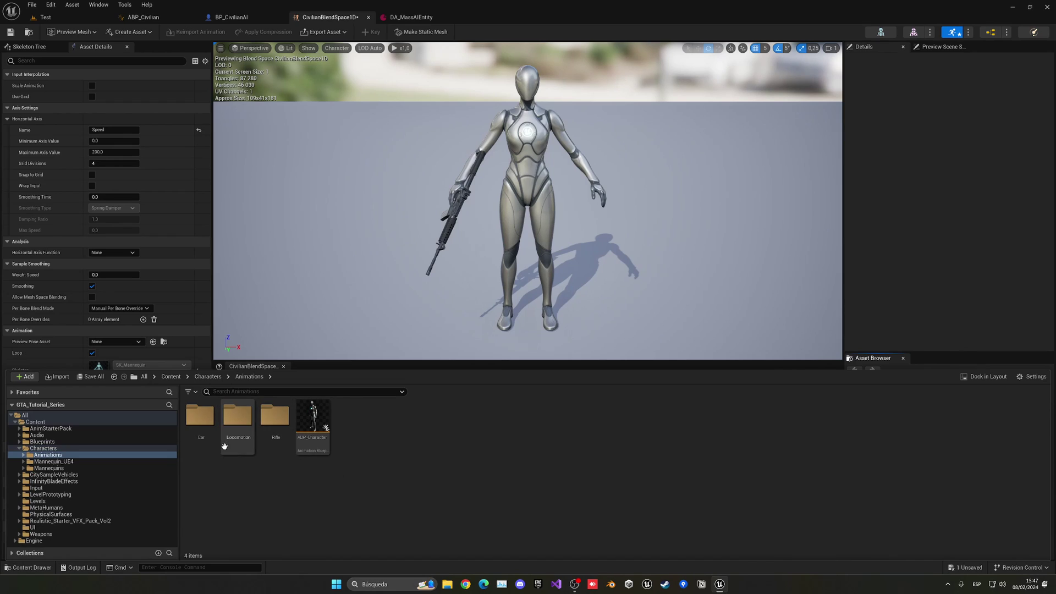
{"action": "double_click", "coordinate": [234, 437]}
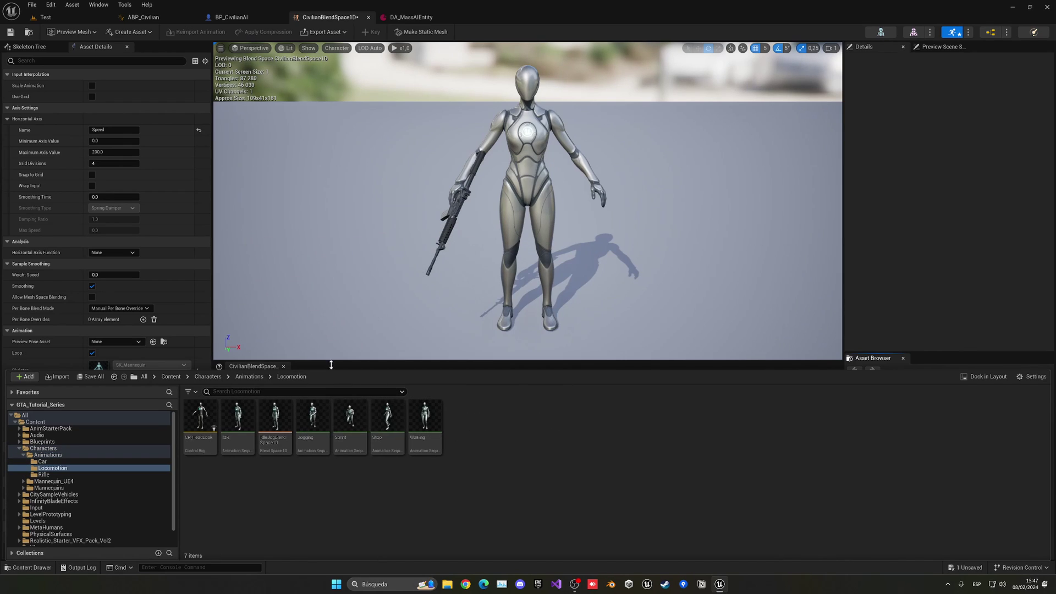
{"action": "left_click_drag", "start_coordinate": [328, 361], "coordinate": [329, 263]}
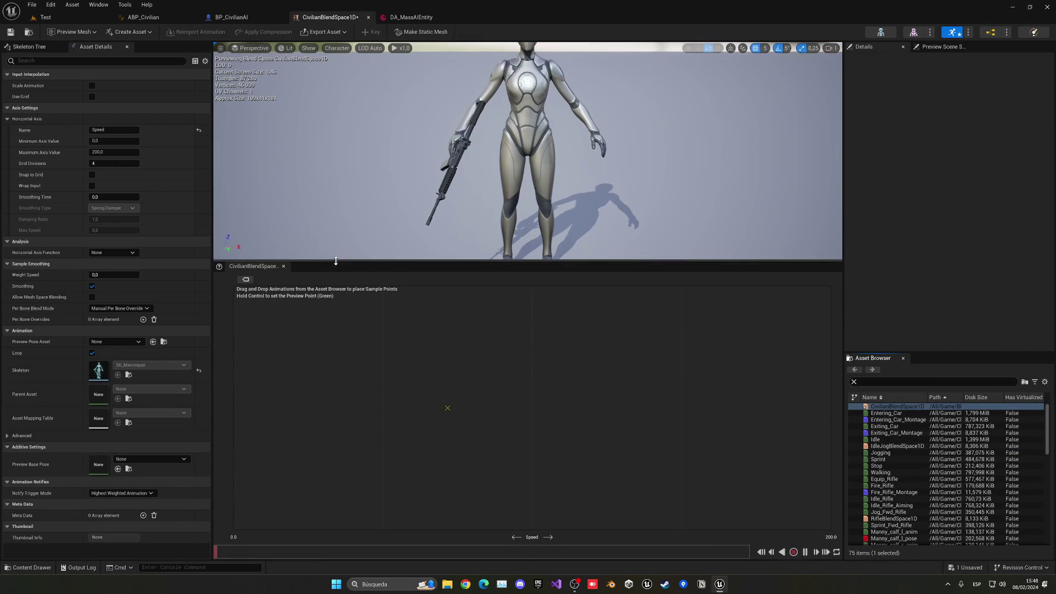
{"action": "left_click_drag", "start_coordinate": [279, 337], "coordinate": [280, 341]}
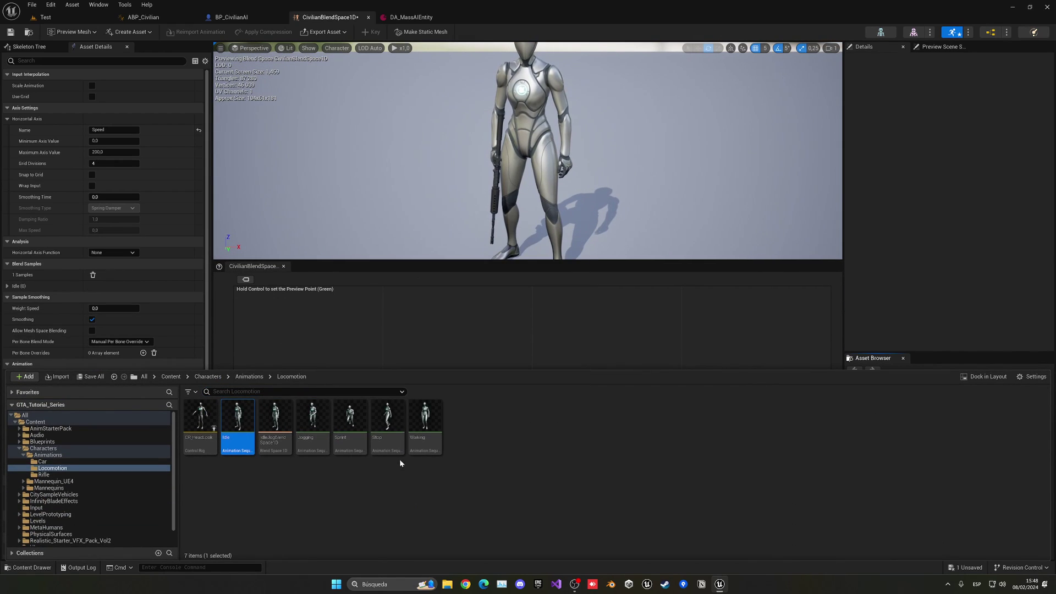
{"action": "left_click_drag", "start_coordinate": [430, 381], "coordinate": [433, 348]}
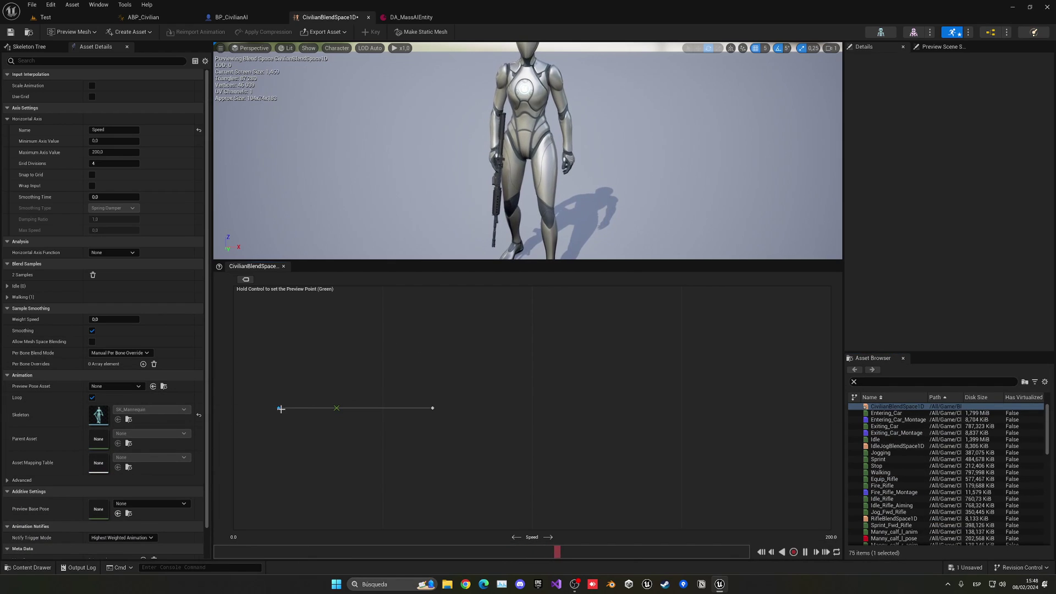
Move the Idle sample to Speed 0 and the Walking sample to Speed 200, then save the blend space
{"action": "left_click", "coordinate": [233, 409]}
{"action": "key", "text": "ctrl"}
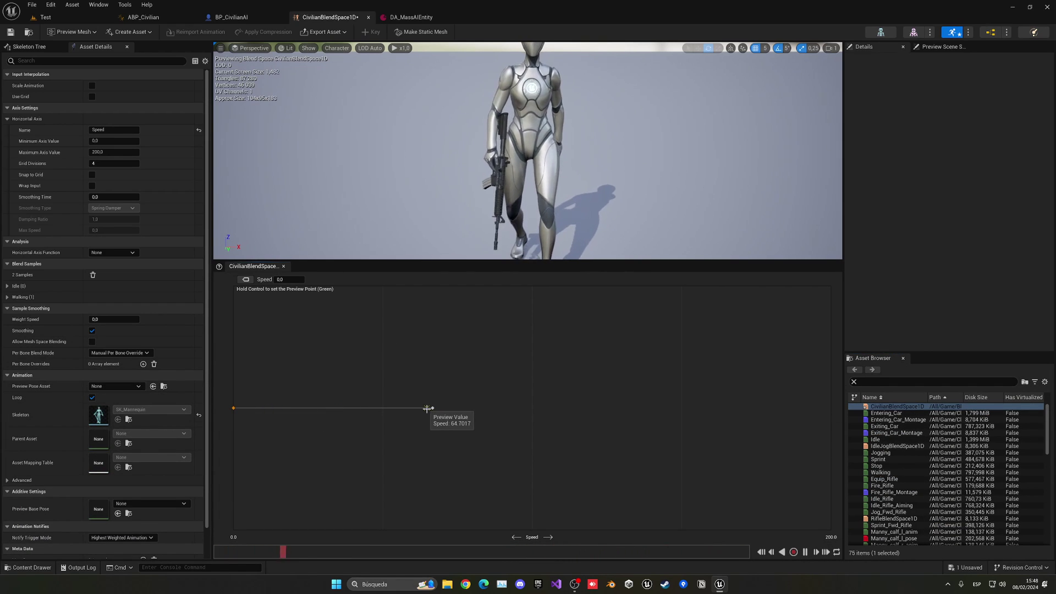
{"action": "left_click_drag", "start_coordinate": [429, 408], "coordinate": [860, 406]}
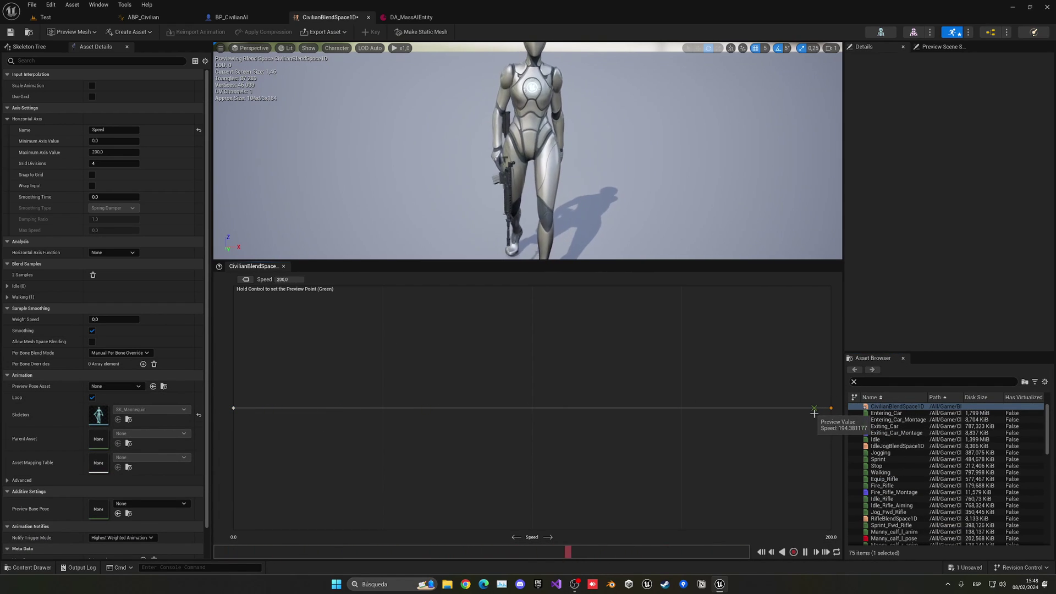
{"action": "left_click", "coordinate": [10, 32]}
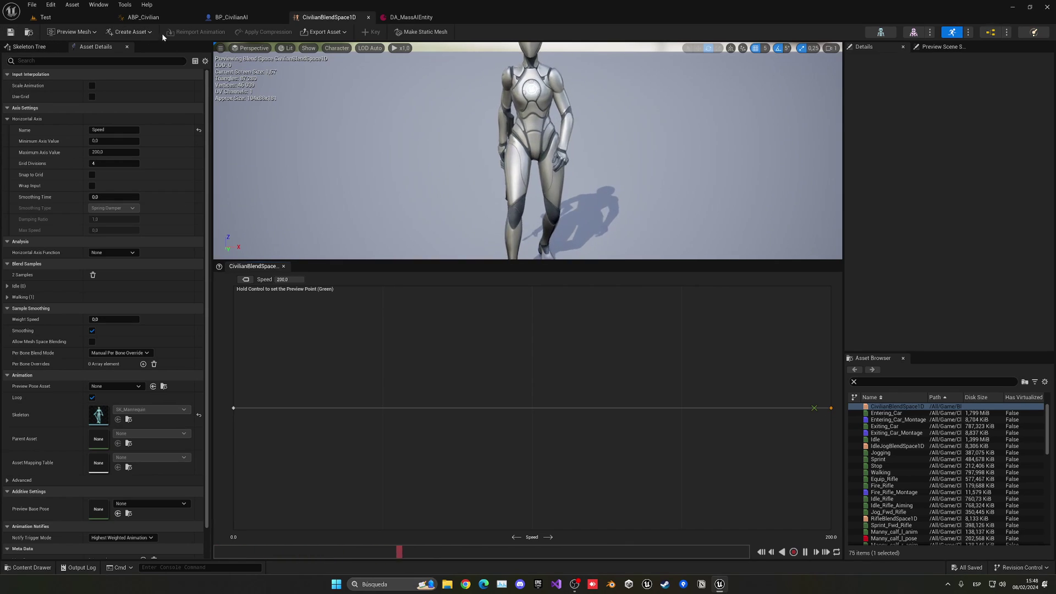
In ABP_Civilian's AnimGraph, replace the IdleJogBlendSpace1D node with a CivilianBlendSpace1D player wired from Speed to Output Pose
{"action": "left_click", "coordinate": [165, 18]}
{"action": "left_click", "coordinate": [357, 47]}
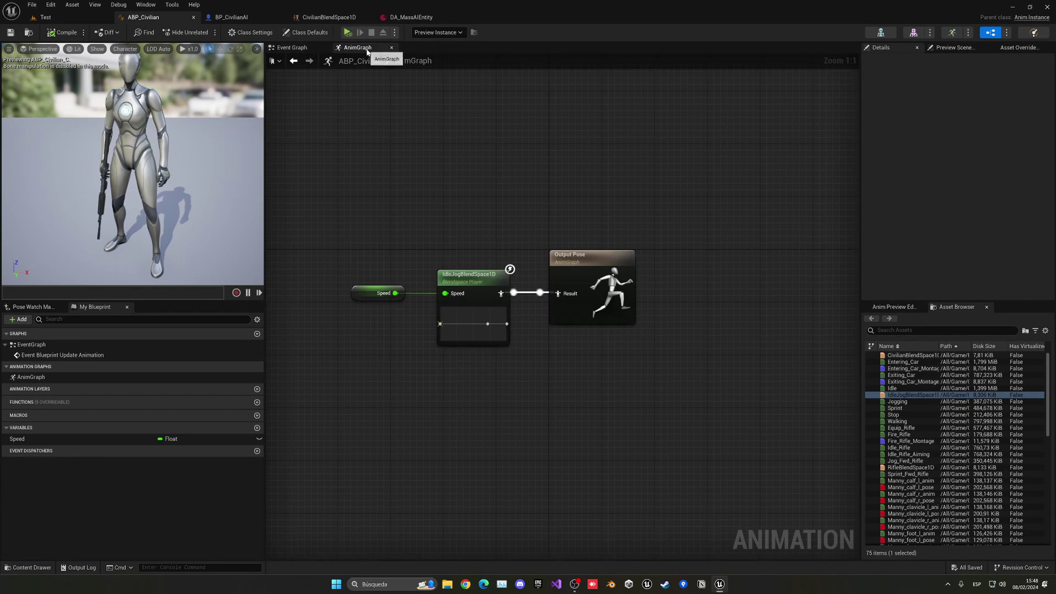
{"action": "left_click_drag", "start_coordinate": [911, 355], "coordinate": [471, 368]}
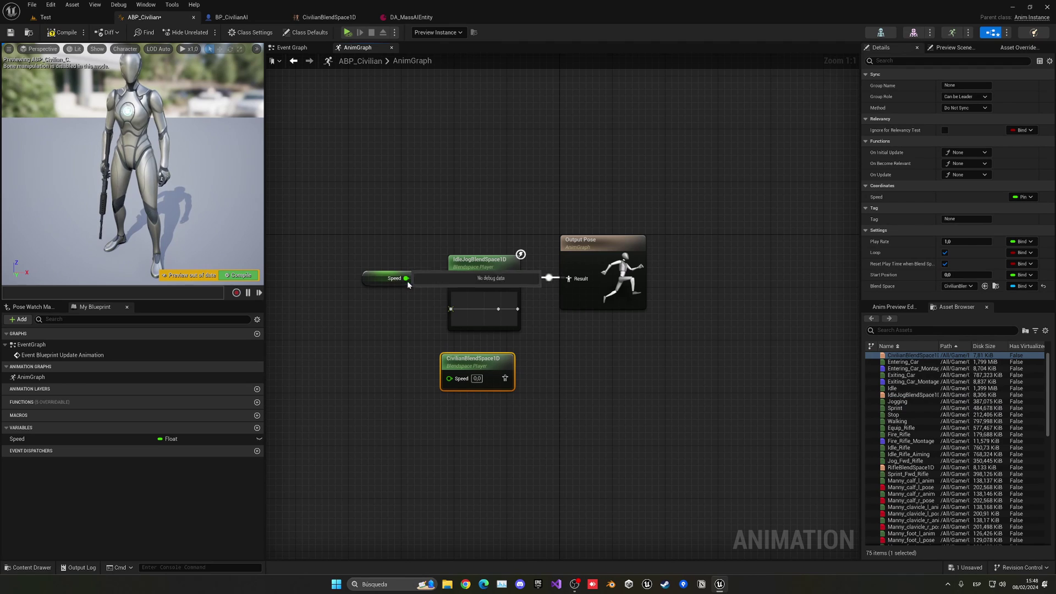
{"action": "left_click_drag", "start_coordinate": [406, 277], "coordinate": [449, 377]}
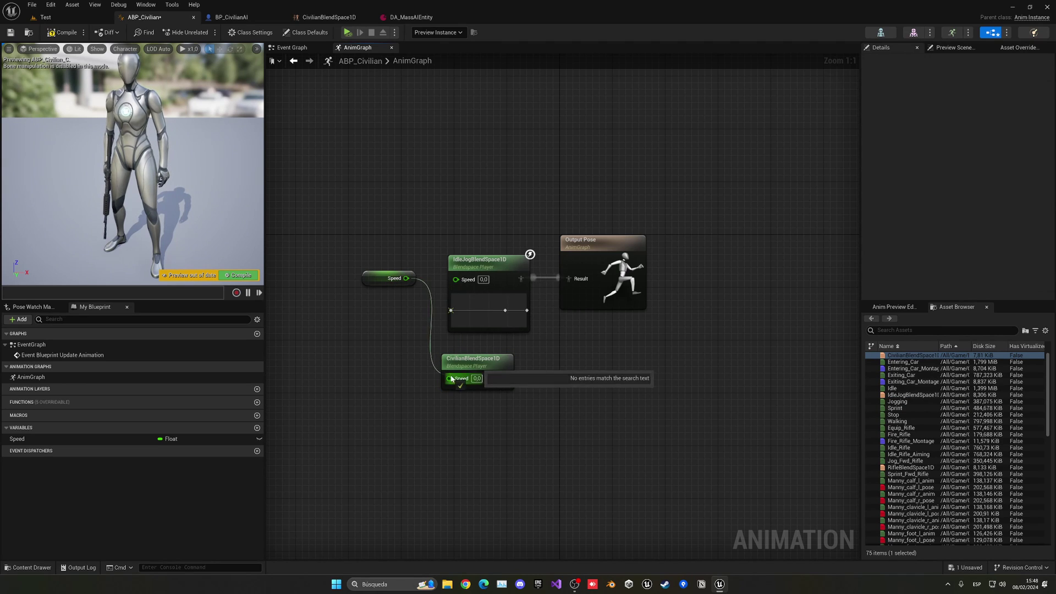
{"action": "left_click_drag", "start_coordinate": [575, 279], "coordinate": [576, 278]}
{"action": "left_click", "coordinate": [481, 260]}
{"action": "key", "text": "Delete"}
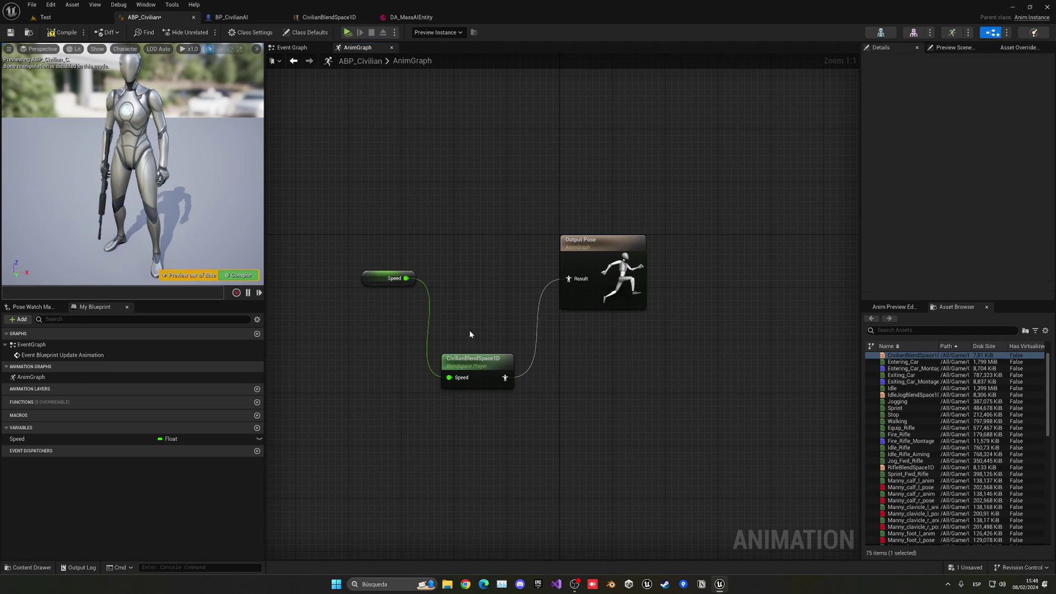
Align the CivilianBlendSpace1D node between Speed and Output Pose and compile ABP_Civilian
{"action": "left_click_drag", "start_coordinate": [476, 366], "coordinate": [482, 268]}
{"action": "left_click", "coordinate": [632, 366]}
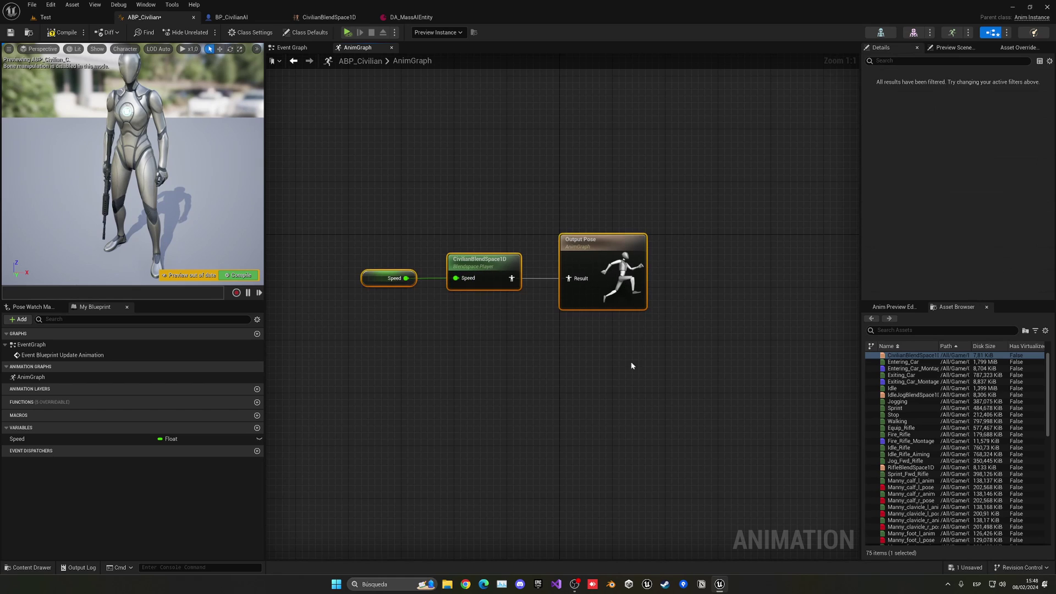
{"action": "left_click", "coordinate": [238, 275]}
Simulate the Test level, examine a walking civilian up close, and stop the simulation
{"action": "left_click", "coordinate": [67, 16]}
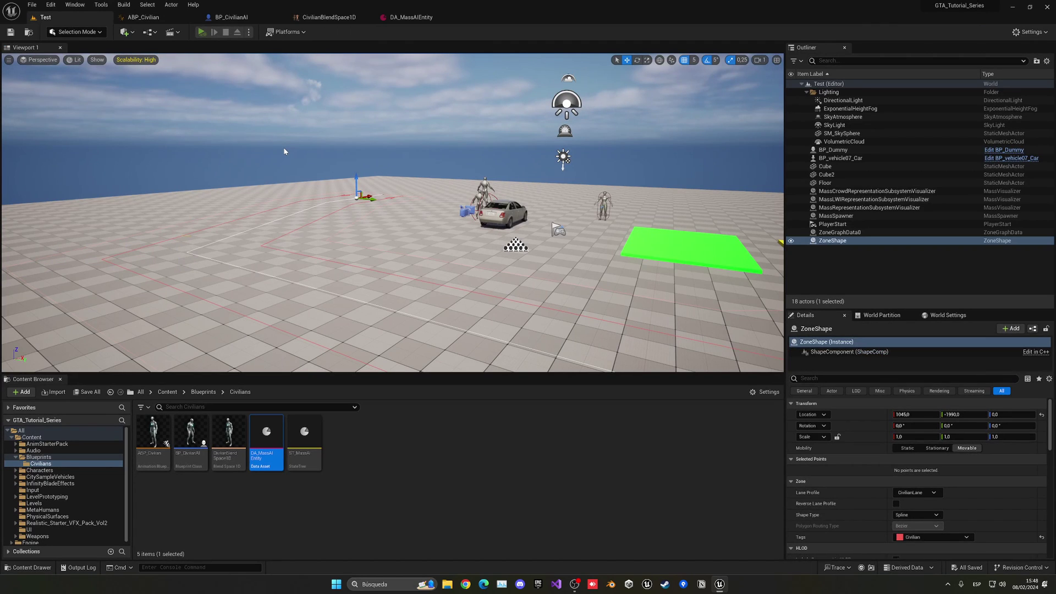
{"action": "key", "text": "alt+p"}
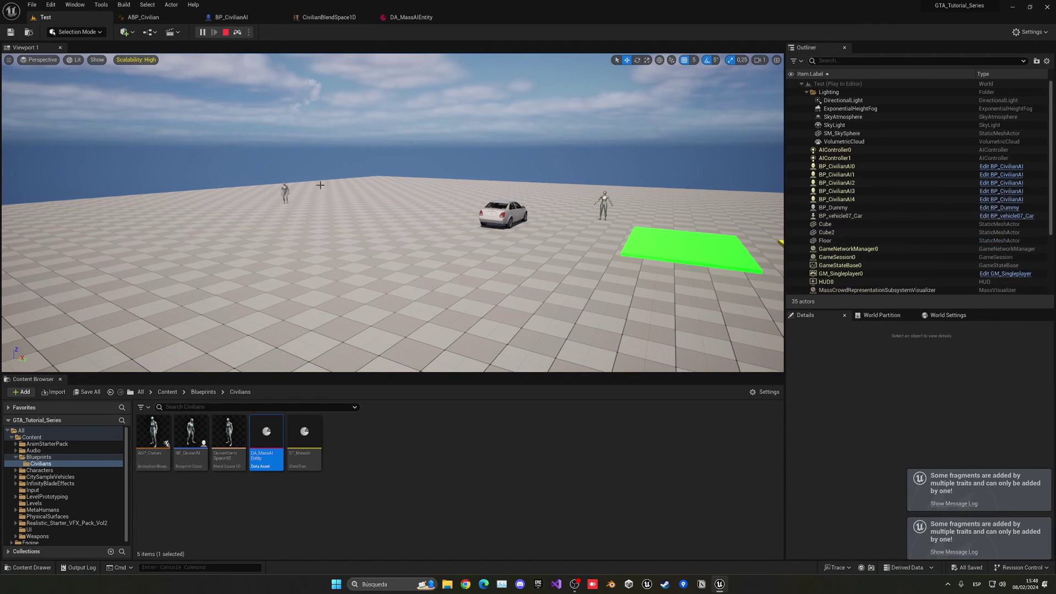
{"action": "key", "text": "w"}
{"action": "right_click_drag", "start_coordinate": [320, 184], "coordinate": [280, 182]}
{"action": "key", "text": "a"}
{"action": "right_click_drag", "start_coordinate": [350, 215], "coordinate": [473, 215]}
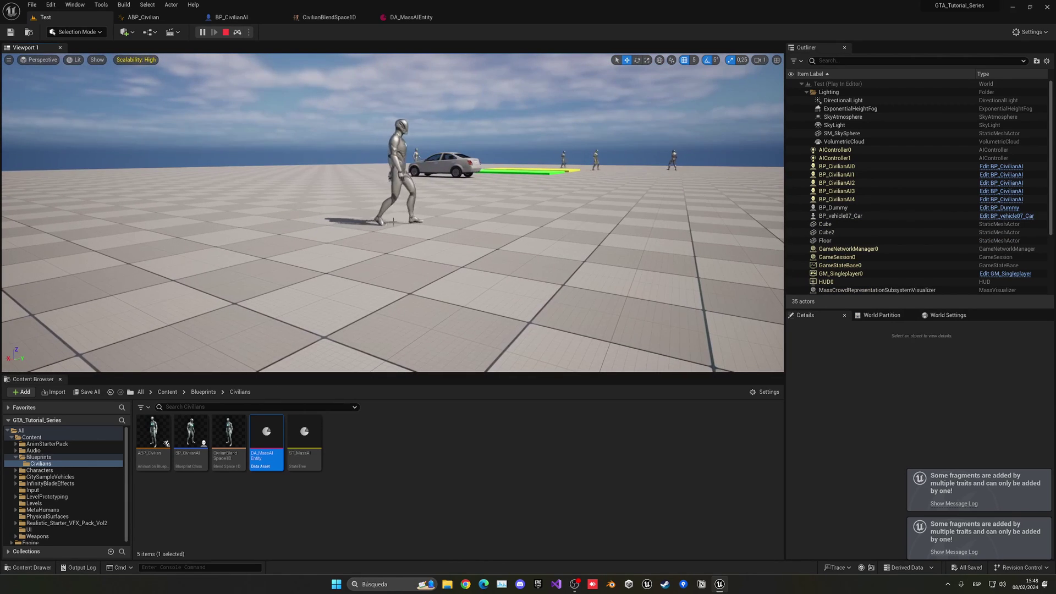
{"action": "key", "text": "Escape"}
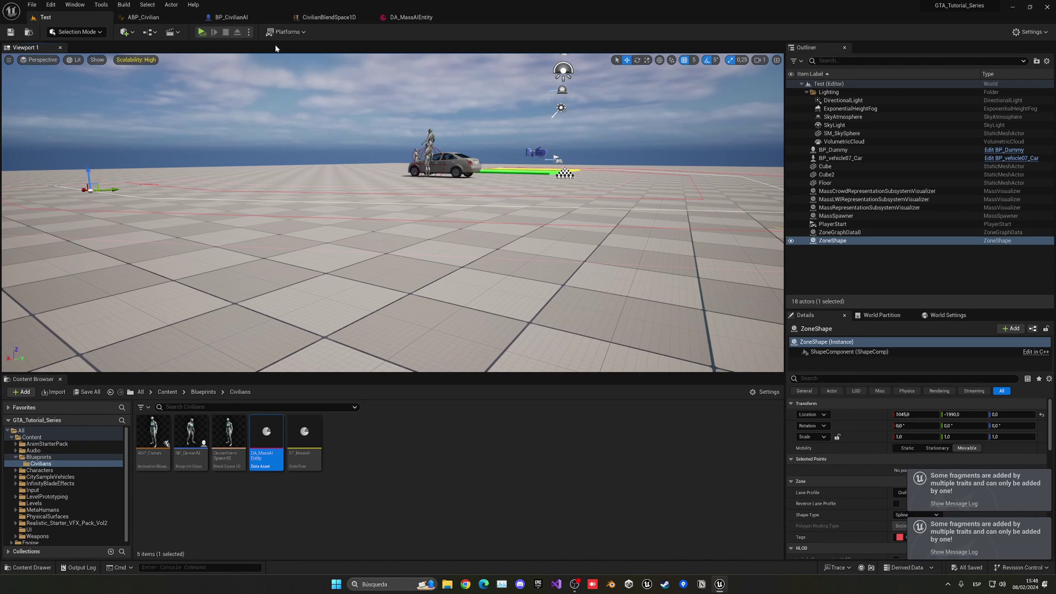
Set the Walking sample's Rate Scale to 1.2 in CivilianBlendSpace1D and simulate the Test level to check the walk
{"action": "left_click", "coordinate": [232, 17]}
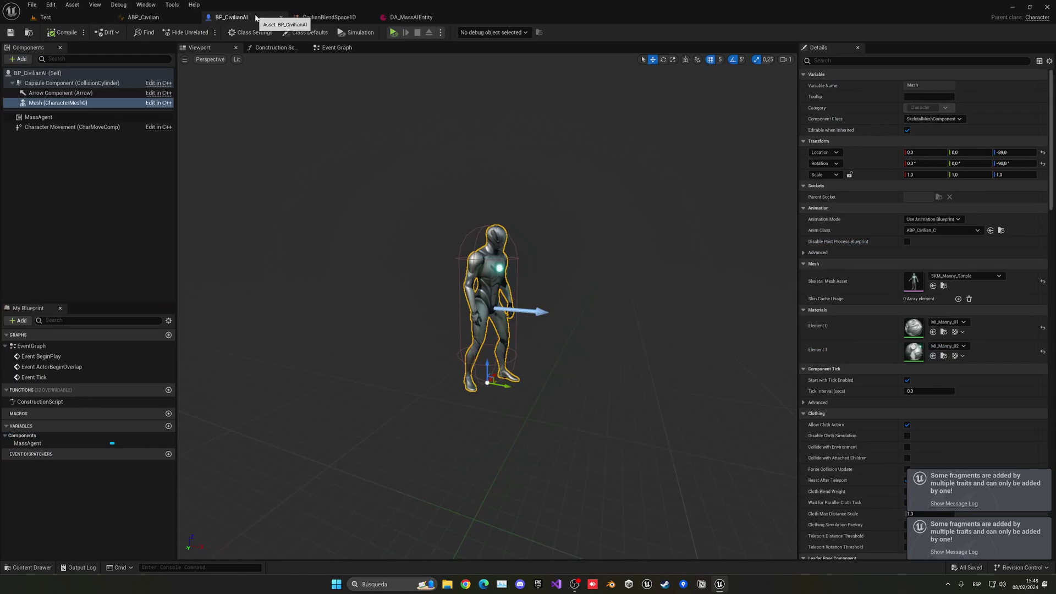
{"action": "left_click", "coordinate": [329, 18]}
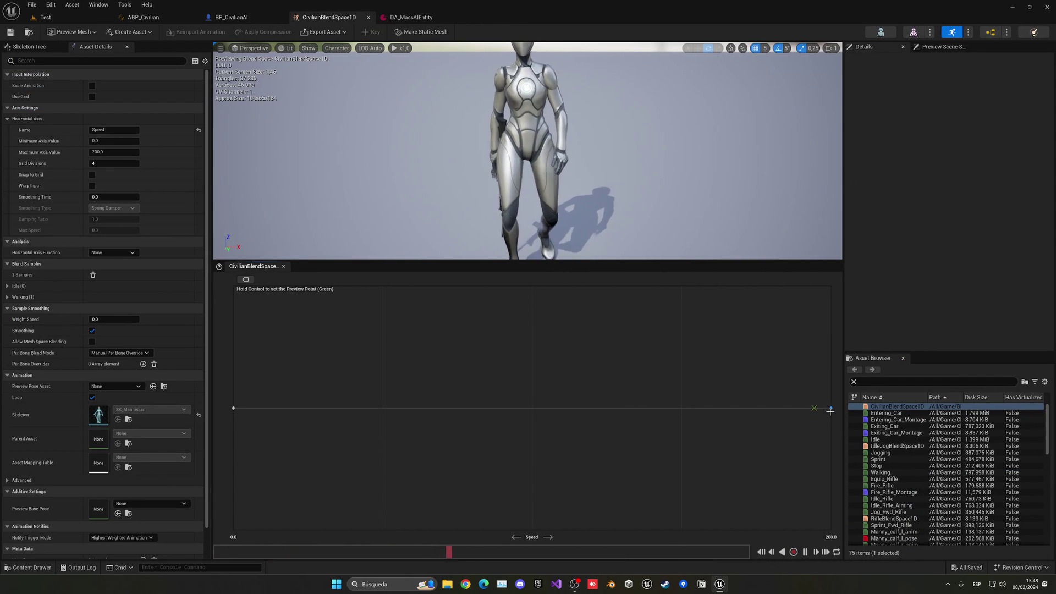
{"action": "left_click", "coordinate": [7, 298]}
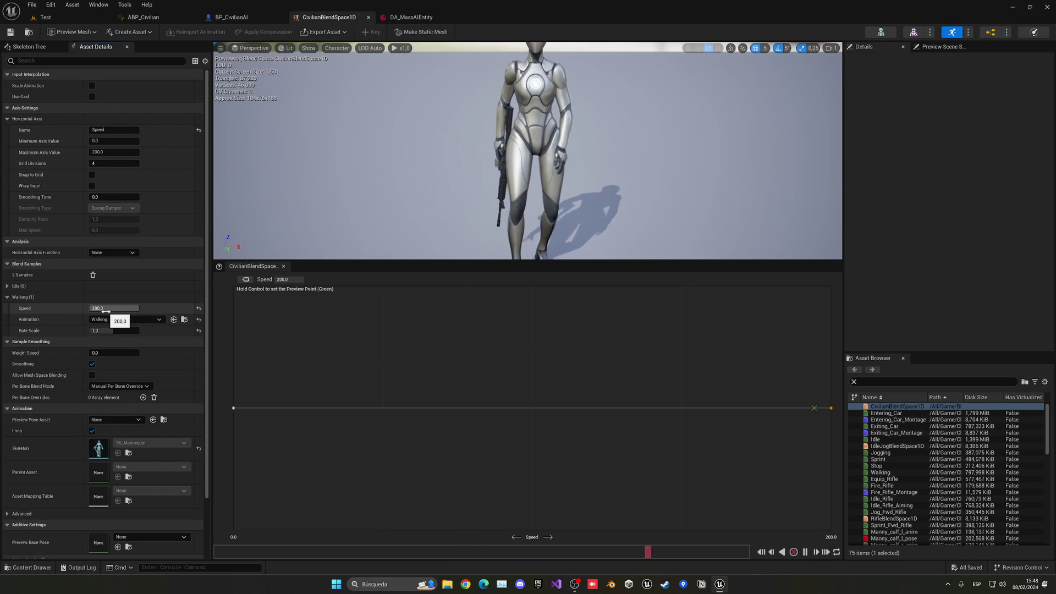
{"action": "left_click", "coordinate": [102, 341]}
{"action": "left_click", "coordinate": [111, 332]}
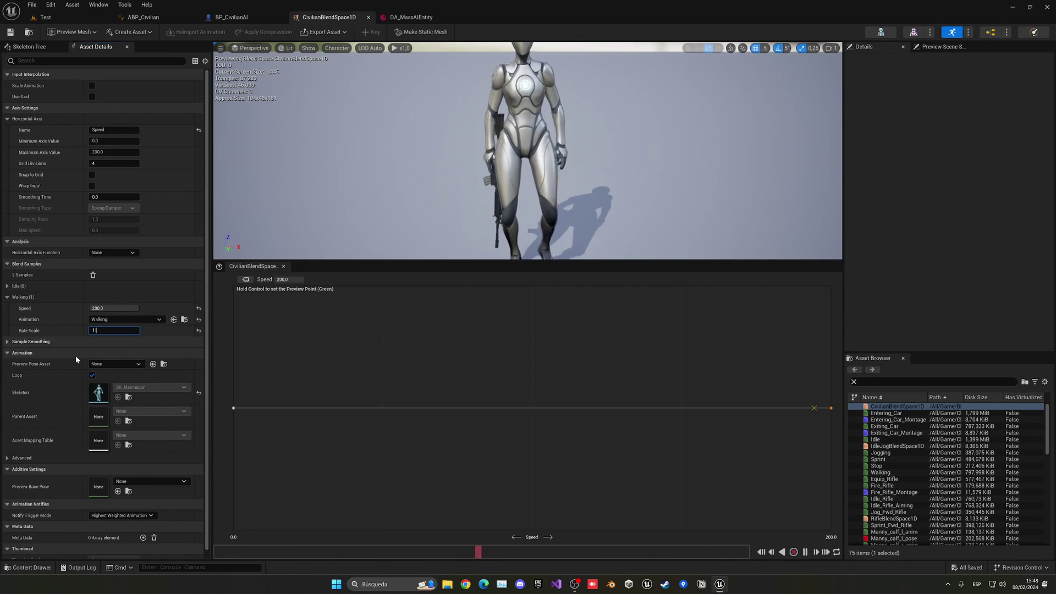
{"action": "left_click", "coordinate": [57, 19]}
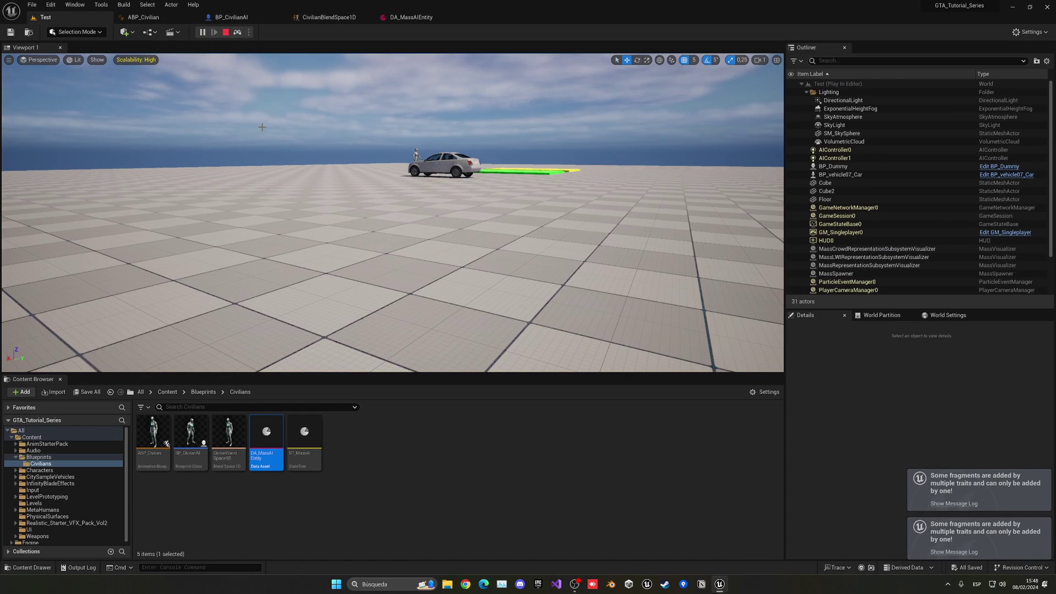
{"action": "right_click_drag", "start_coordinate": [261, 127], "coordinate": [310, 158]}
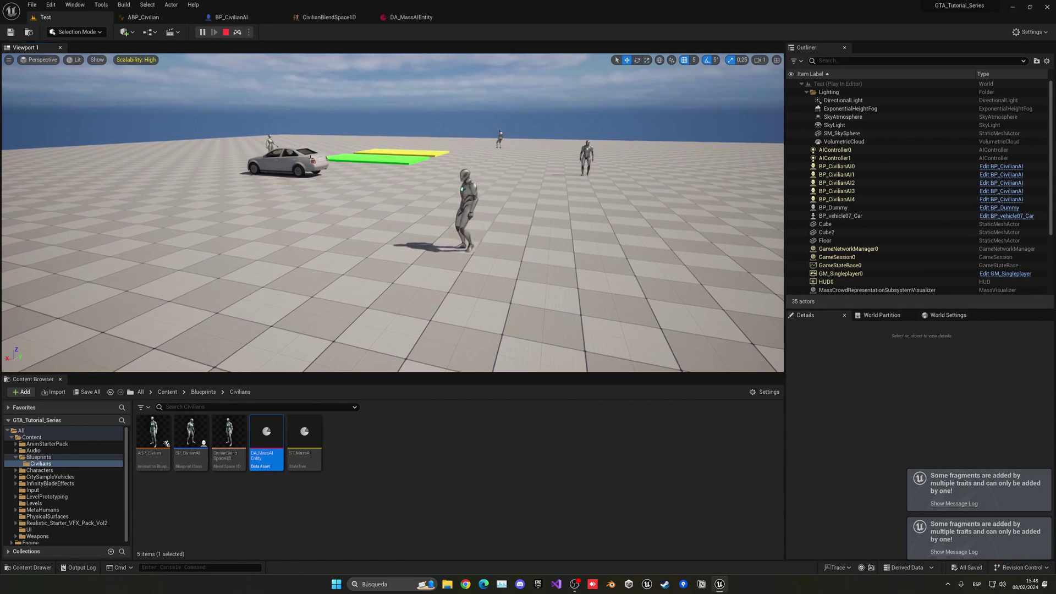
Set the Walking sample's Rate Scale to 1.5 in CivilianBlendSpace1D and simulate the Test level to check the civilians' pace
{"action": "left_click", "coordinate": [411, 17]}
{"action": "left_click", "coordinate": [328, 17]}
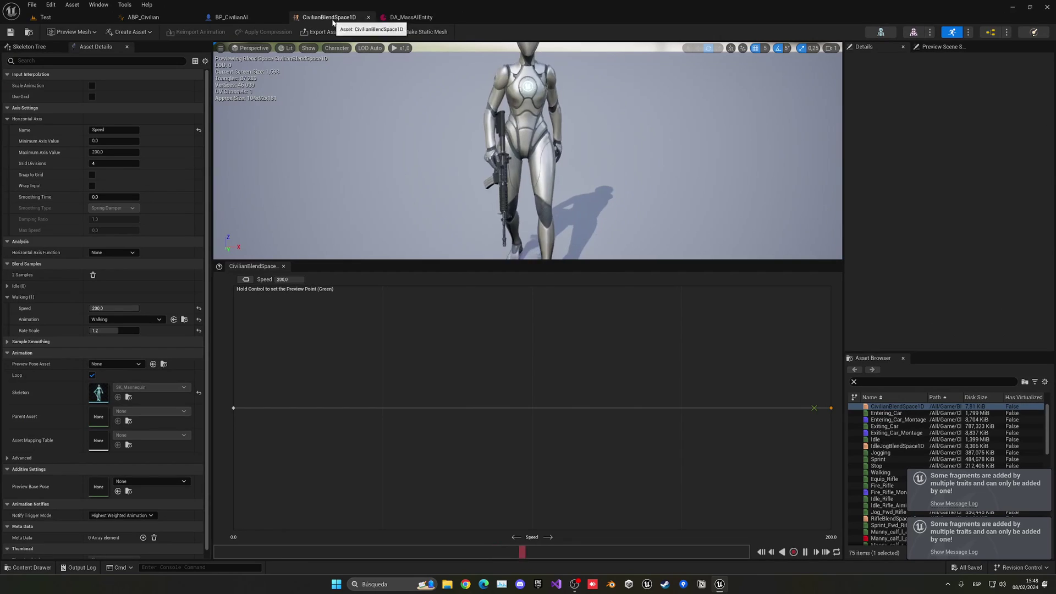
{"action": "left_click", "coordinate": [116, 331]}
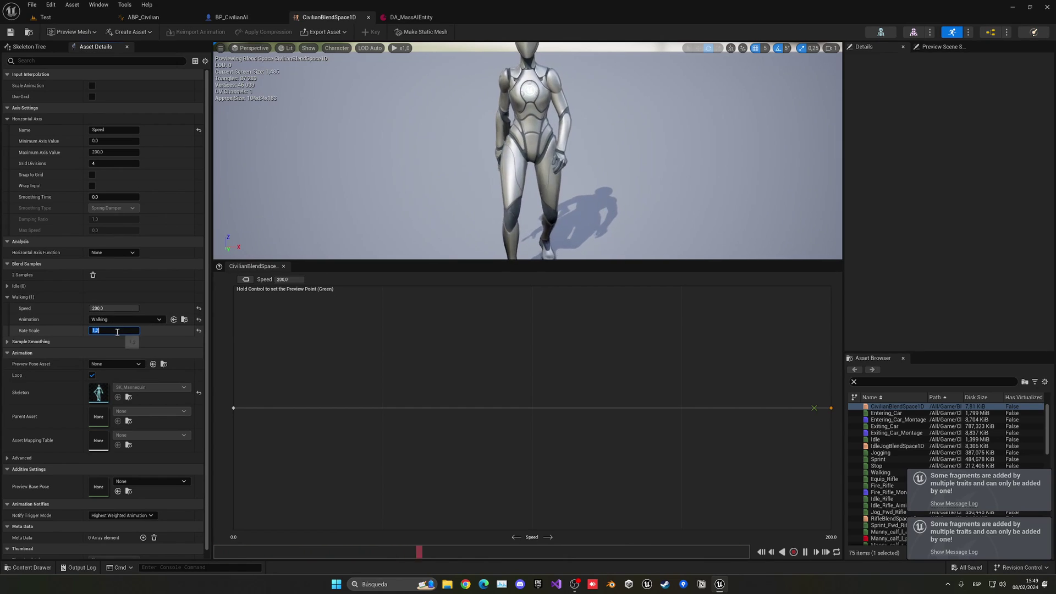
{"action": "type", "text": "1,5"}
{"action": "key", "text": "Return"}
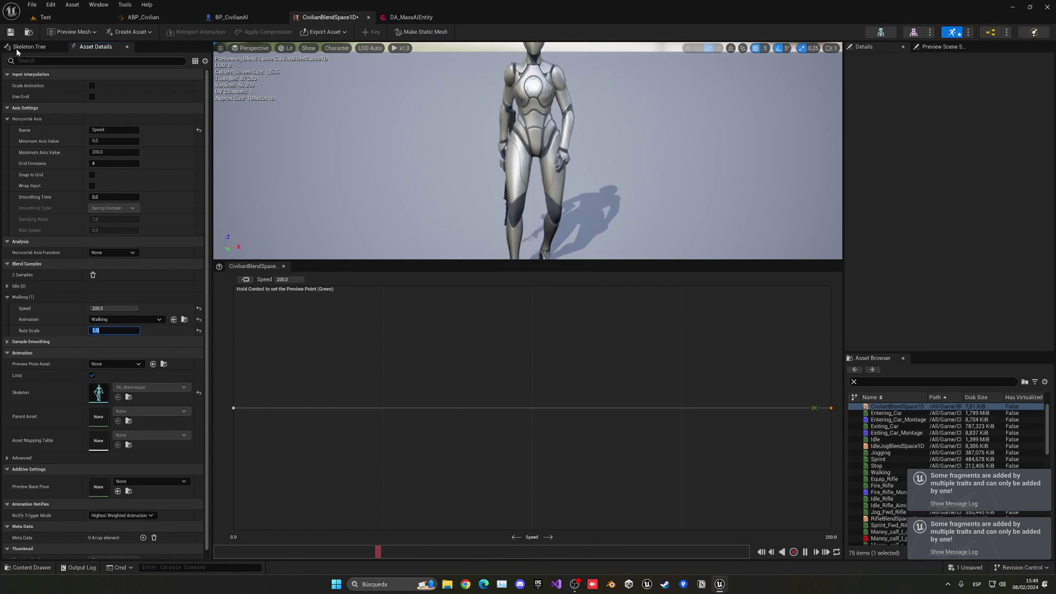
{"action": "left_click", "coordinate": [46, 17]}
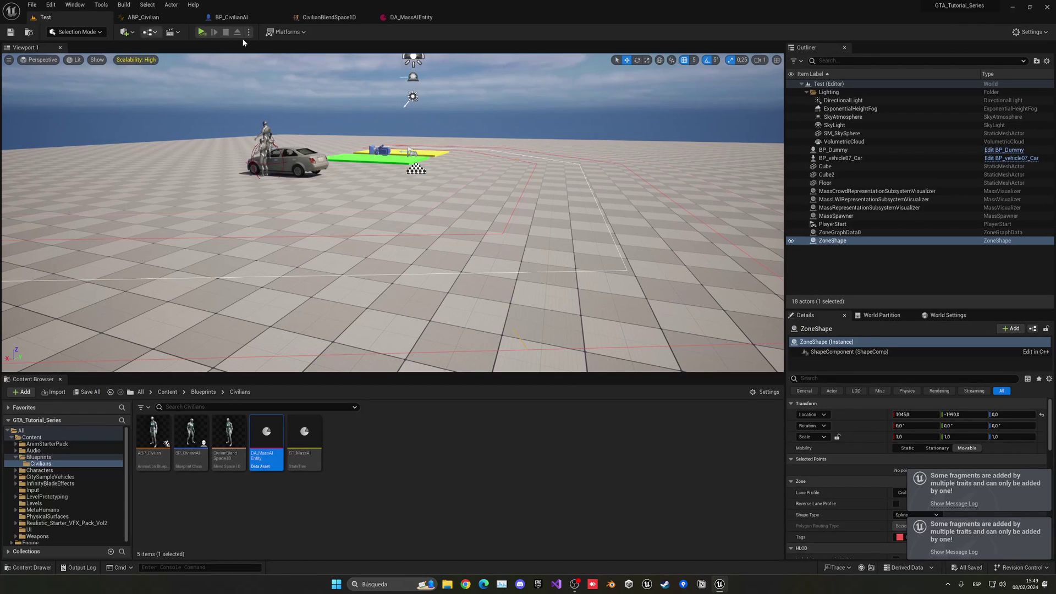
{"action": "left_click", "coordinate": [203, 32]}
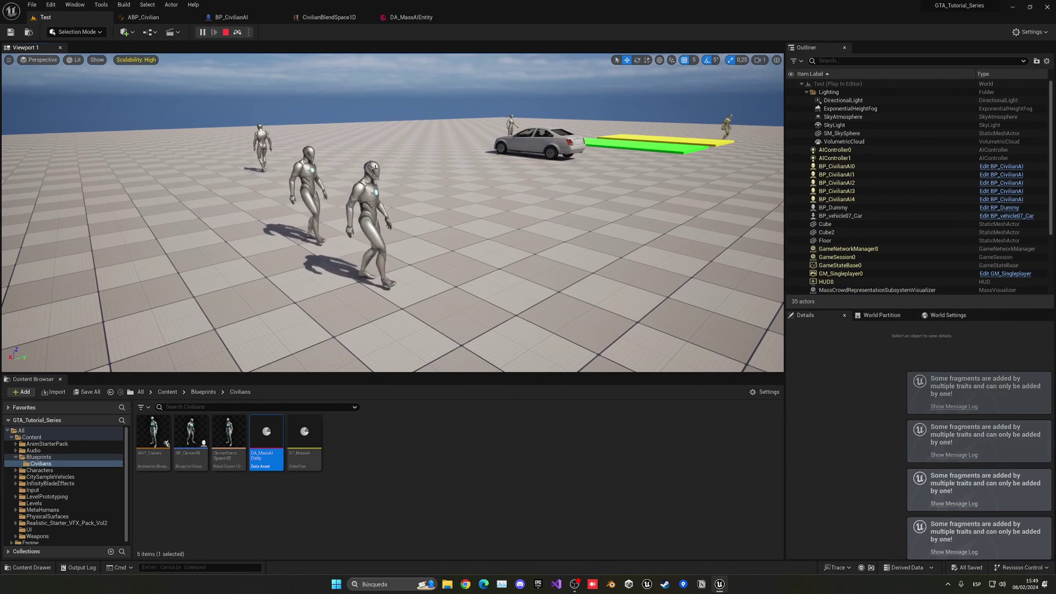
In DA_MassAIEntity's Movement trait, set Max Speed to 150 cm/s and Max Acceleration to 200
{"action": "left_click", "coordinate": [222, 18]}
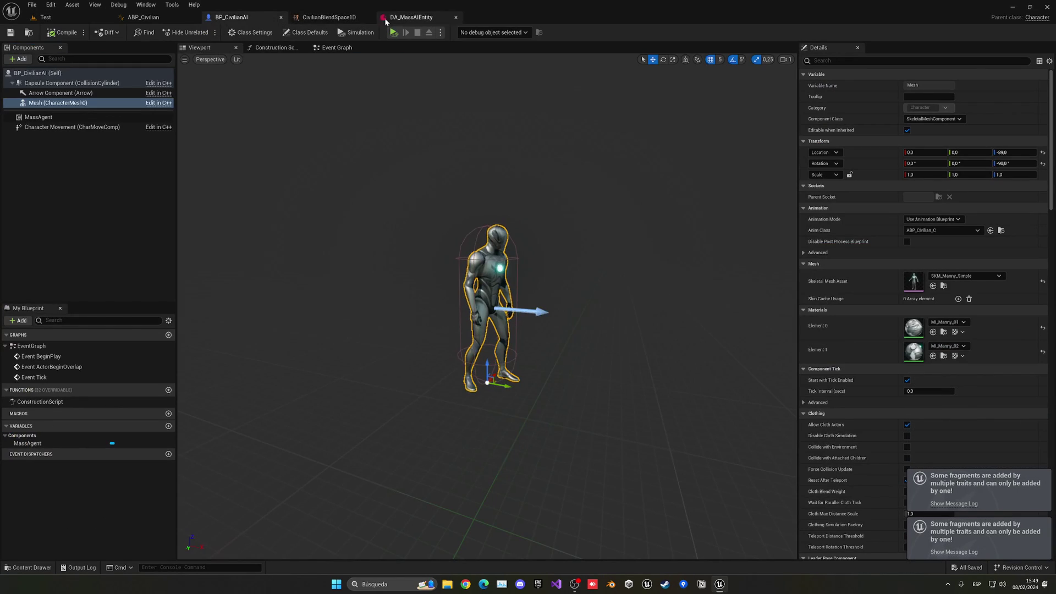
{"action": "left_click", "coordinate": [386, 20]}
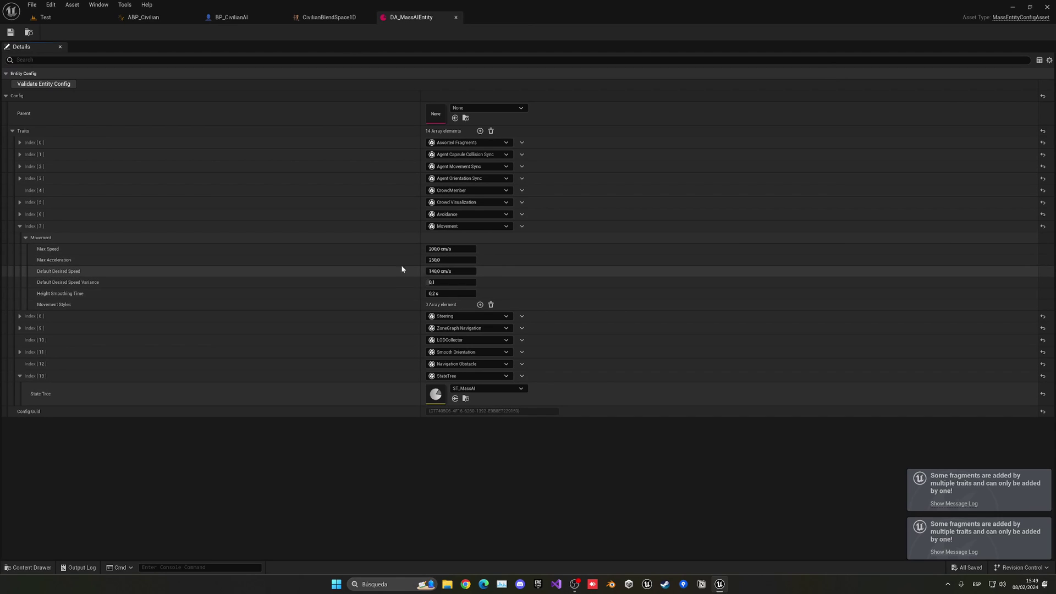
{"action": "left_click", "coordinate": [445, 248]}
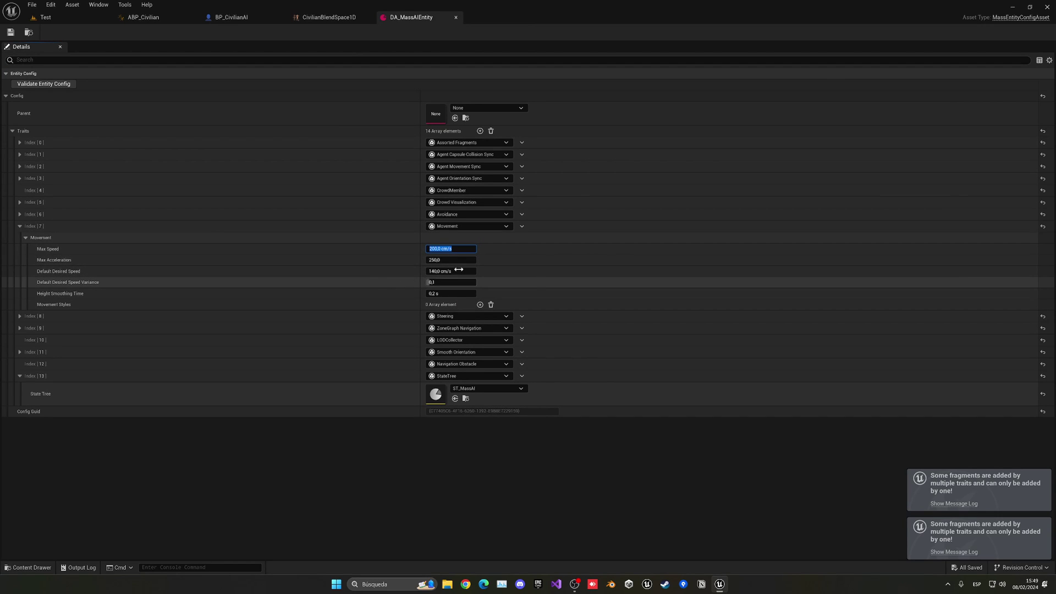
{"action": "type", "text": "150"}
{"action": "key", "text": "Tab"}
{"action": "type", "text": "200"}
{"action": "key", "text": "Return"}
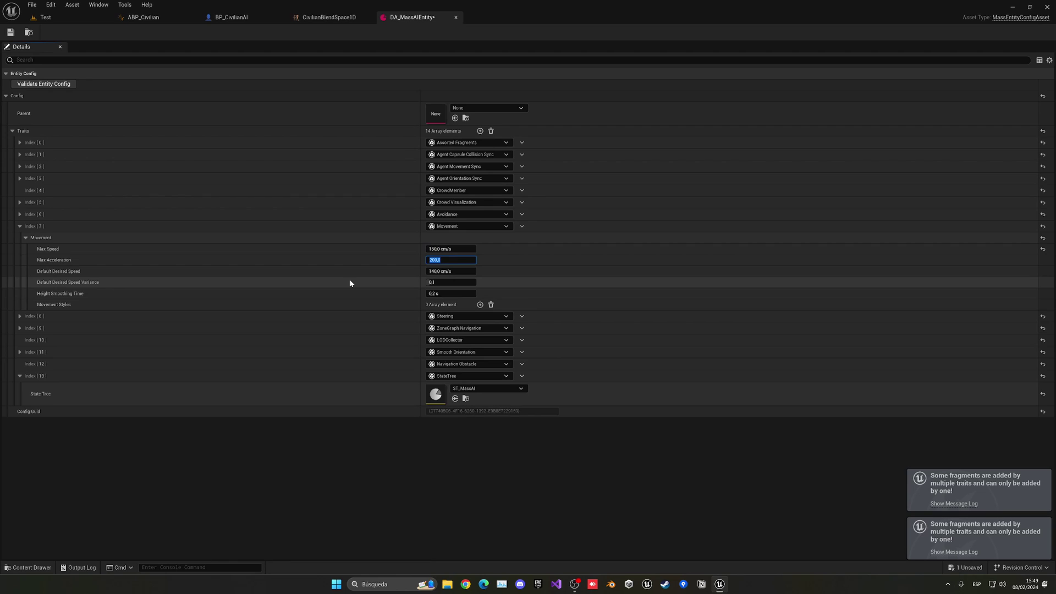
Set the Walking sample's Rate Scale to 1.0 in CivilianBlendSpace1D
{"action": "left_click", "coordinate": [329, 17]}
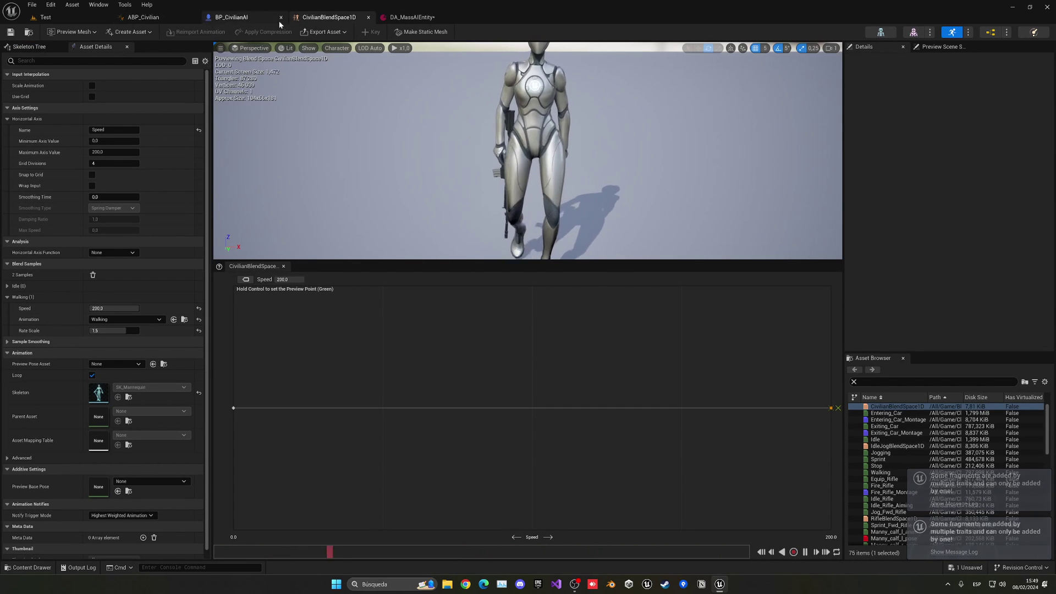
{"action": "left_click", "coordinate": [114, 331]}
{"action": "type", "text": "1"}
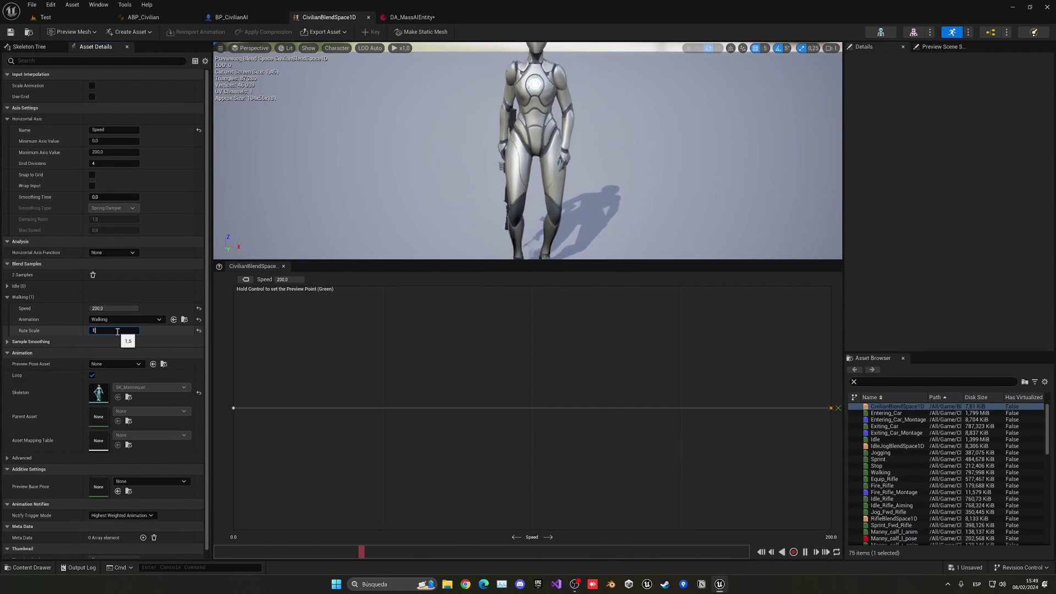
{"action": "key", "text": "Return"}
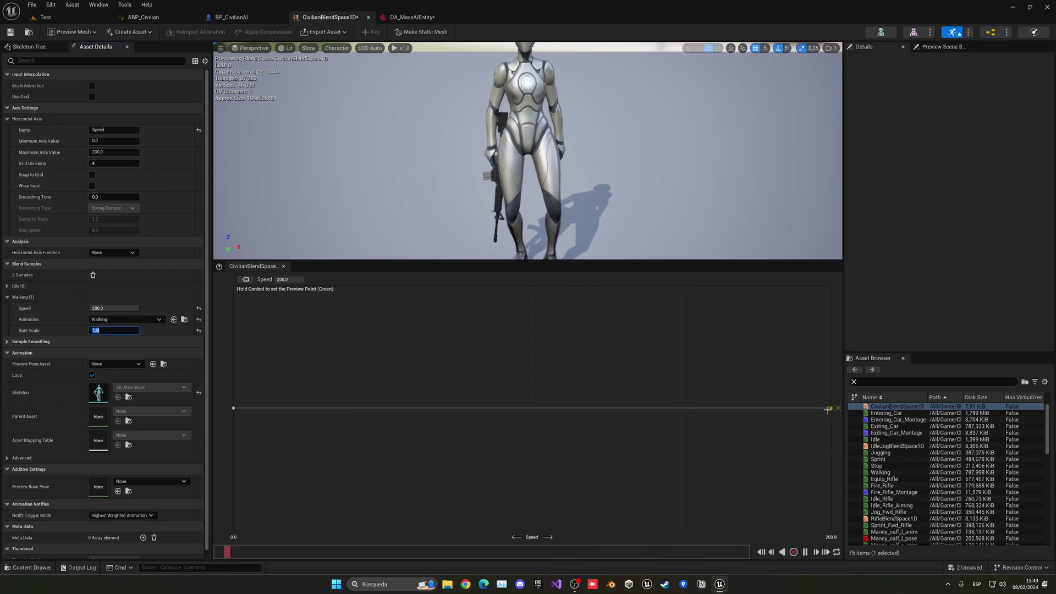
Set the Speed axis maximum to 100, place the Walking sample at Speed 100, and save CivilianBlendSpace1D
{"action": "left_click_drag", "start_coordinate": [827, 410], "coordinate": [357, 408]}
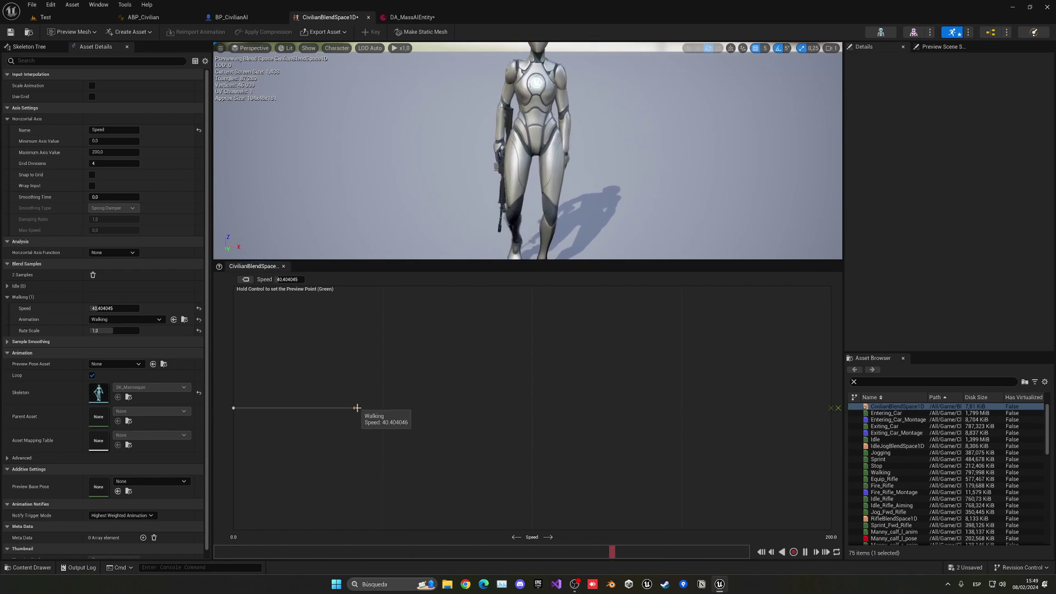
{"action": "left_click", "coordinate": [118, 153]}
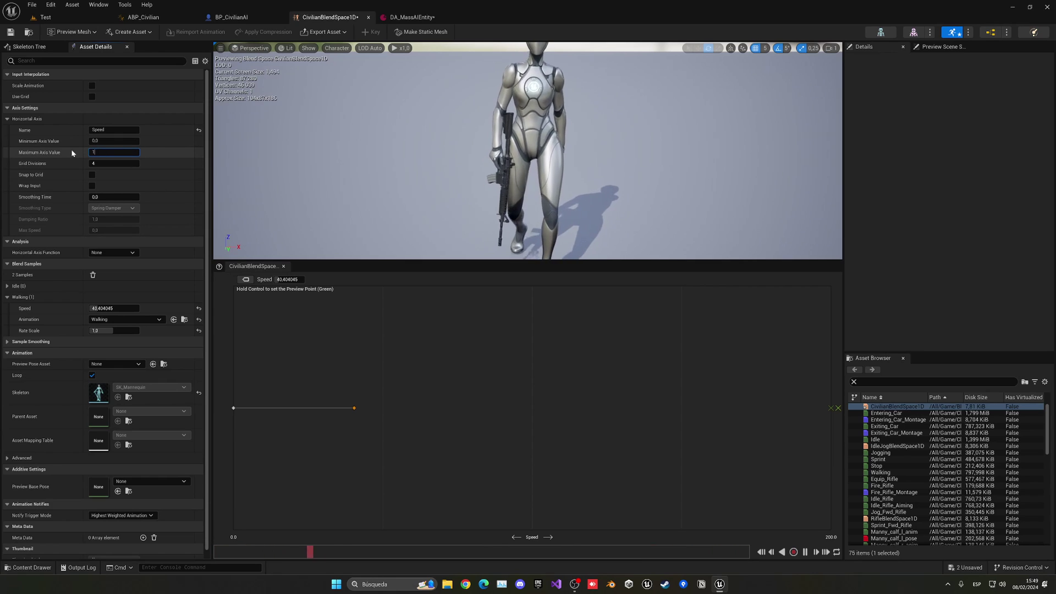
{"action": "key", "text": "Return"}
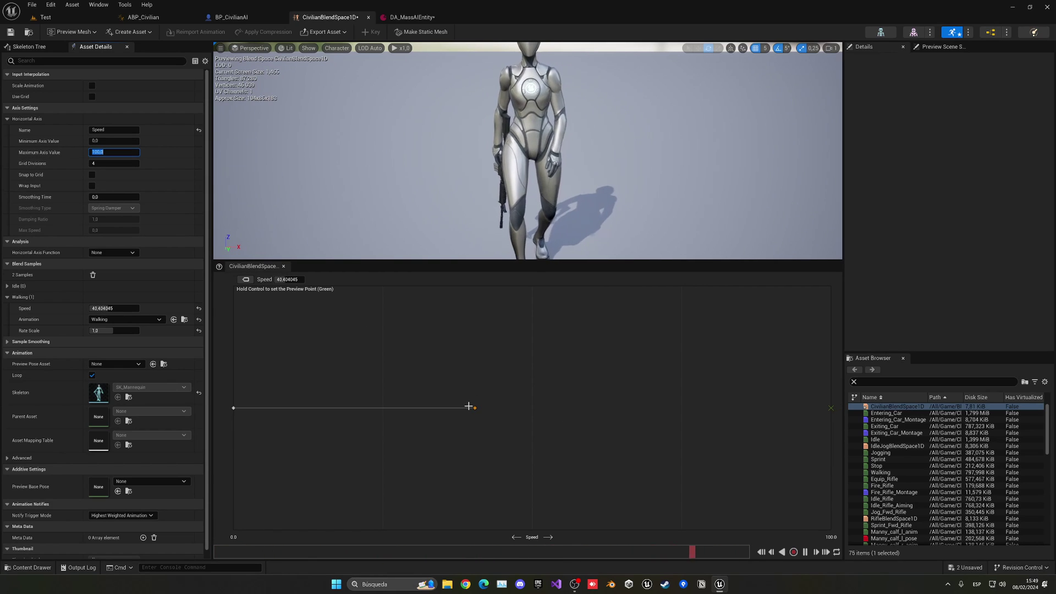
{"action": "left_click_drag", "start_coordinate": [639, 411], "coordinate": [875, 408]}
{"action": "left_click", "coordinate": [10, 32]}
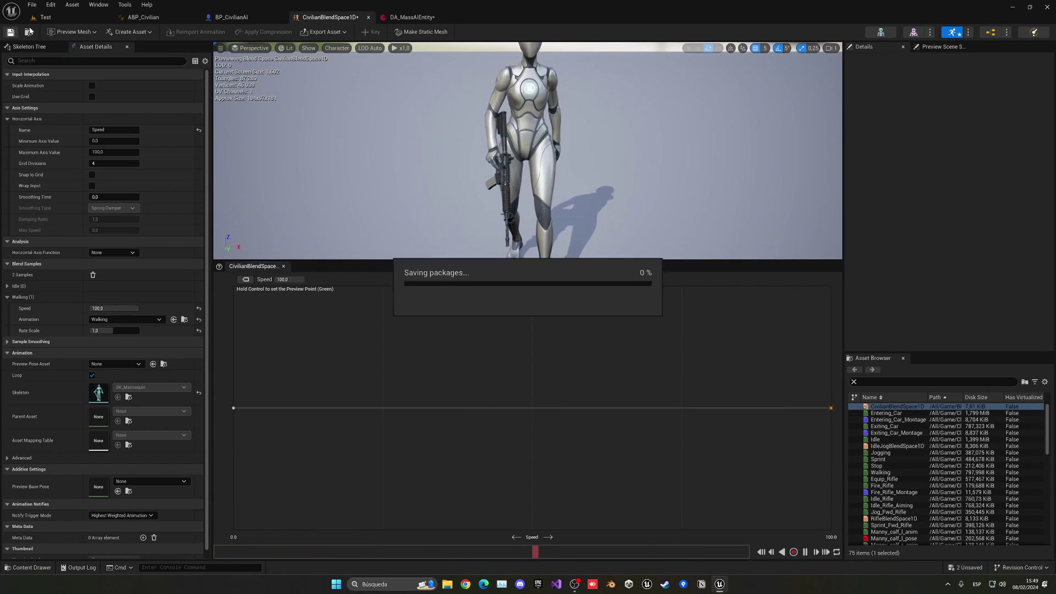
Simulate the Test level, watch how the civilians' walk matches their movement speed, and stop the simulation
{"action": "left_click", "coordinate": [46, 17]}
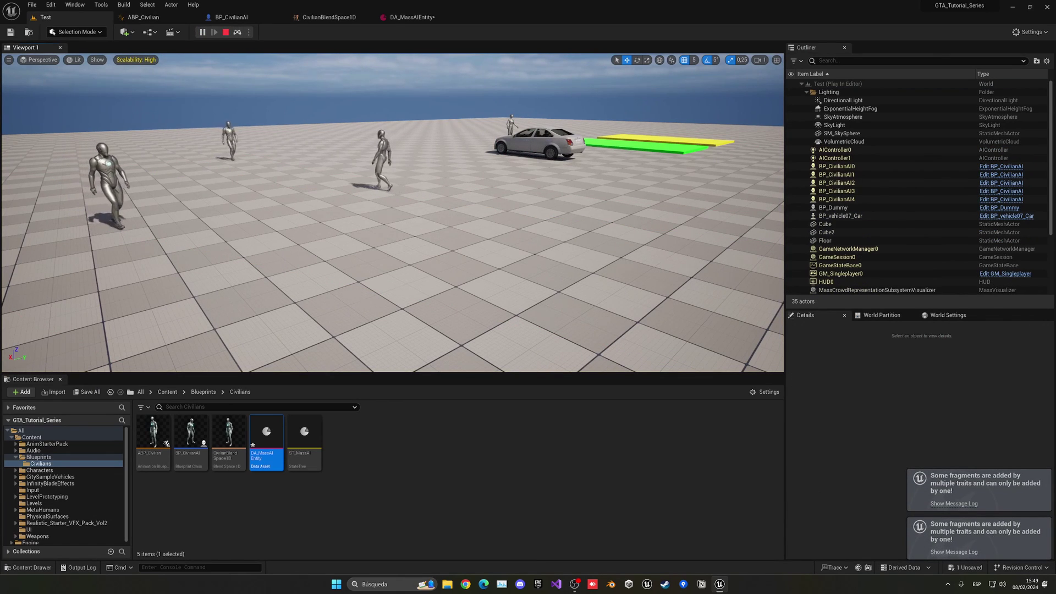
{"action": "key", "text": "w"}
{"action": "right_click_drag", "start_coordinate": [328, 157], "coordinate": [385, 154]}
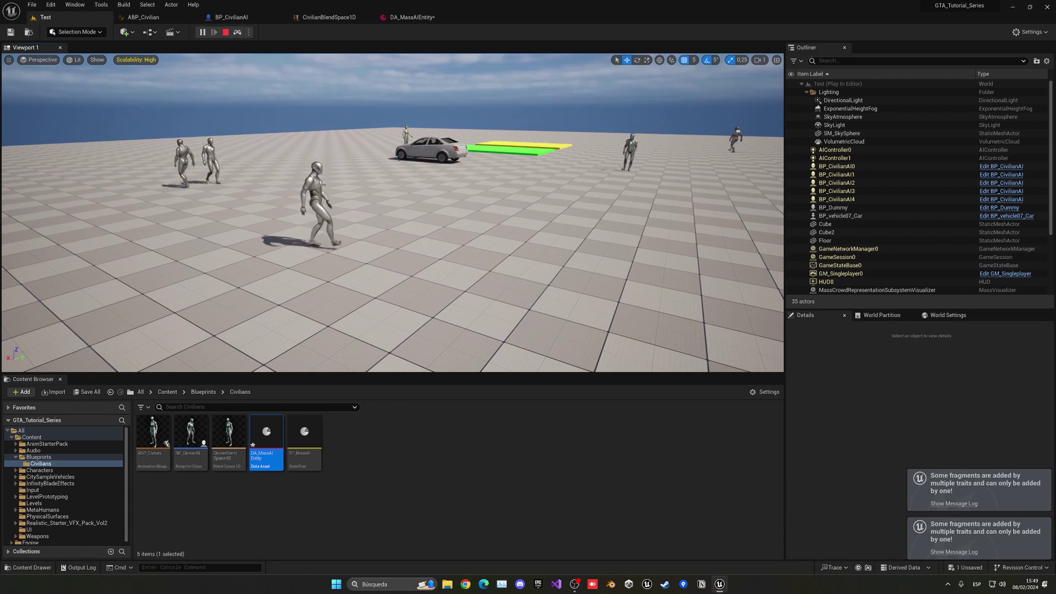
{"action": "right_click_drag", "start_coordinate": [392, 212], "coordinate": [429, 235]}
{"action": "key", "text": "w"}
{"action": "right_click_drag", "start_coordinate": [333, 243], "coordinate": [300, 254]}
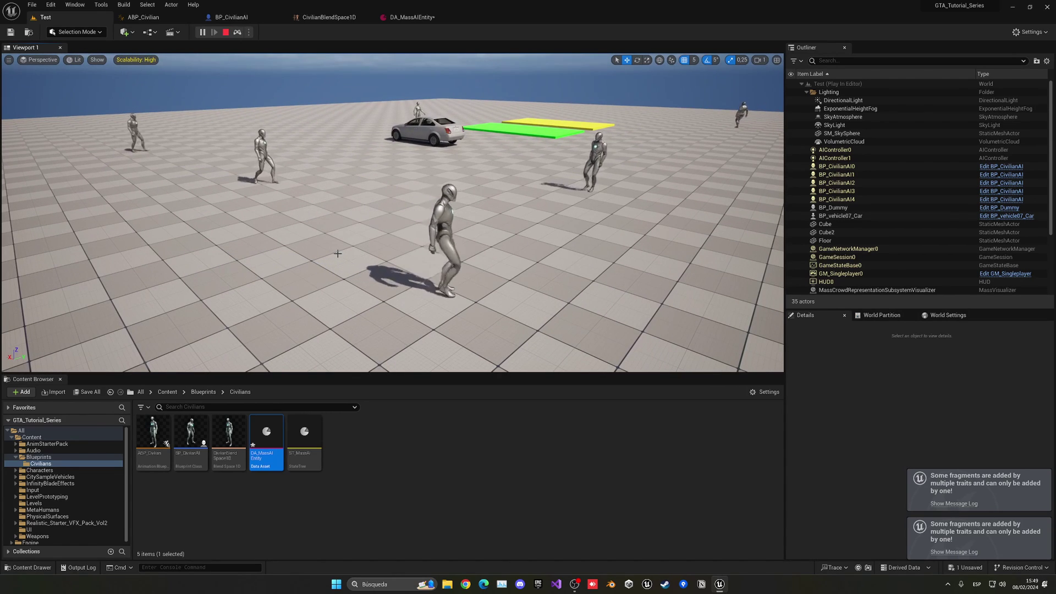
{"action": "key", "text": "Escape"}
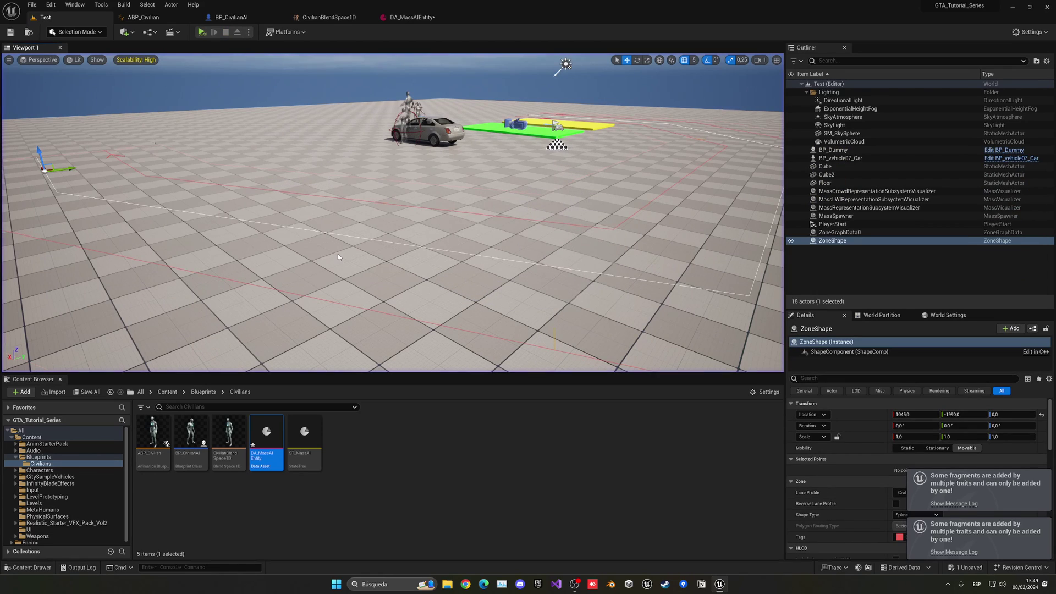
Save all modified assets, close the open asset editors, and return to the root Content folder
{"action": "key", "text": "s"}
{"action": "right_click_drag", "start_coordinate": [400, 252], "coordinate": [382, 240]}
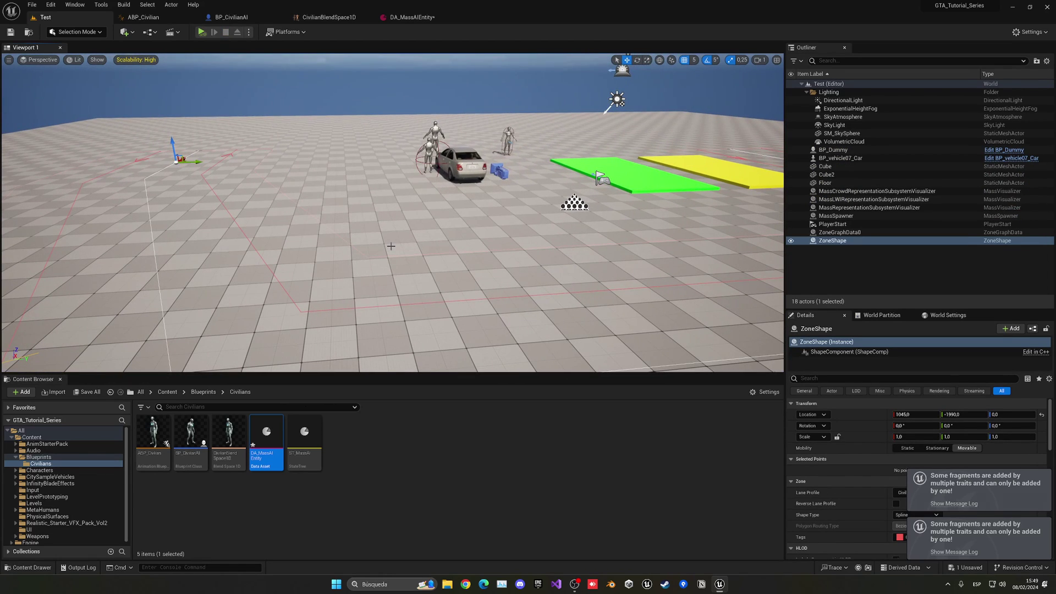
{"action": "key", "text": "ctrl+shift+s"}
{"action": "middle_click", "coordinate": [165, 18]}
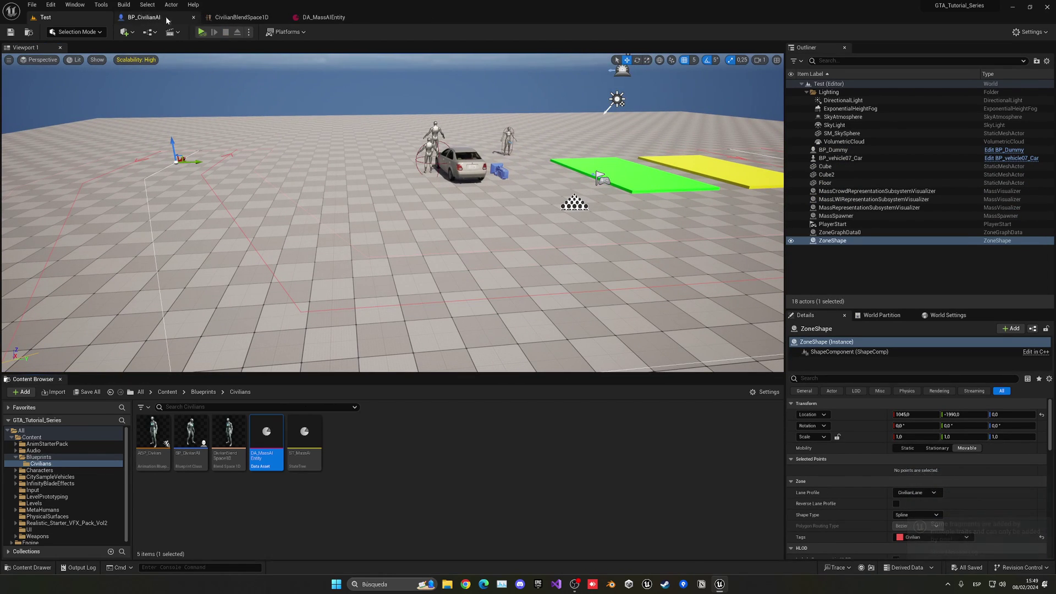
{"action": "middle_click", "coordinate": [166, 18]}
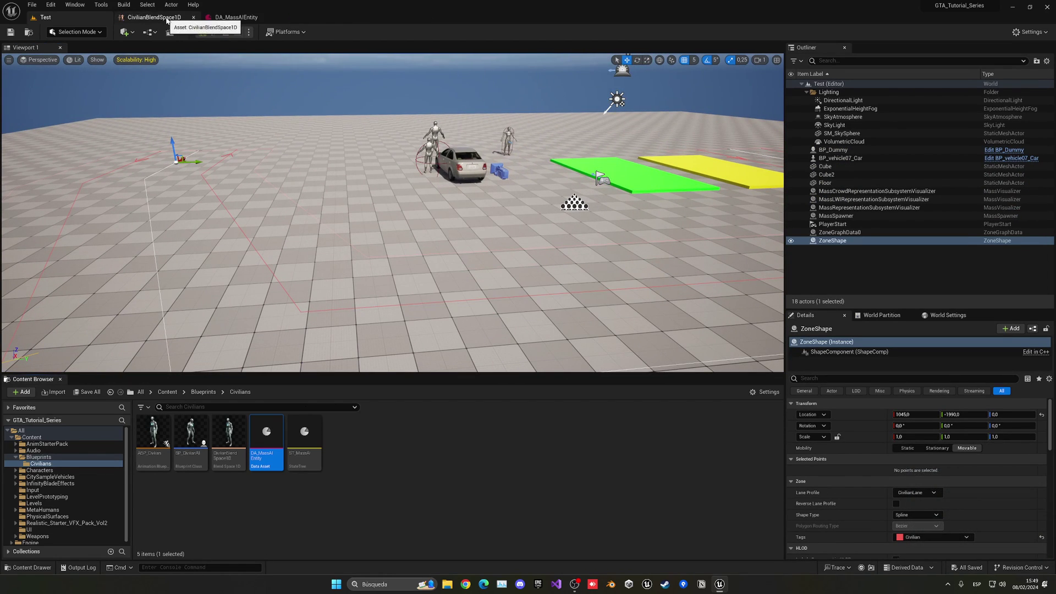
{"action": "left_click", "coordinate": [177, 393]}
Play the Test level as the player character, approach the civilians, and show the Gameplay Debugger overlay
{"action": "right_click_drag", "start_coordinate": [261, 85], "coordinate": [299, 101]}
{"action": "key", "text": "d"}
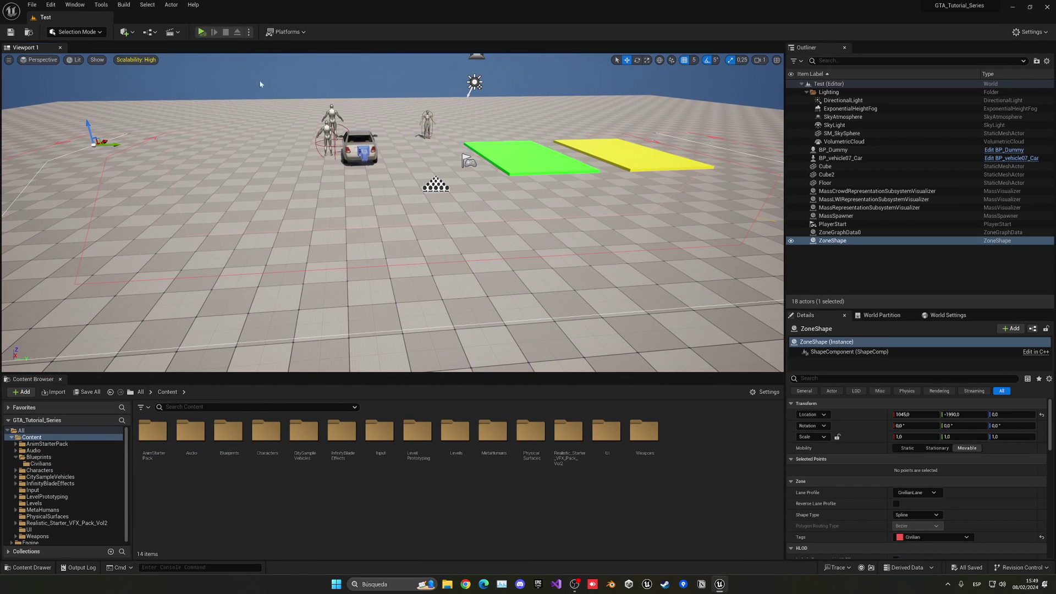
{"action": "left_click", "coordinate": [250, 36]}
{"action": "left_click", "coordinate": [275, 57]}
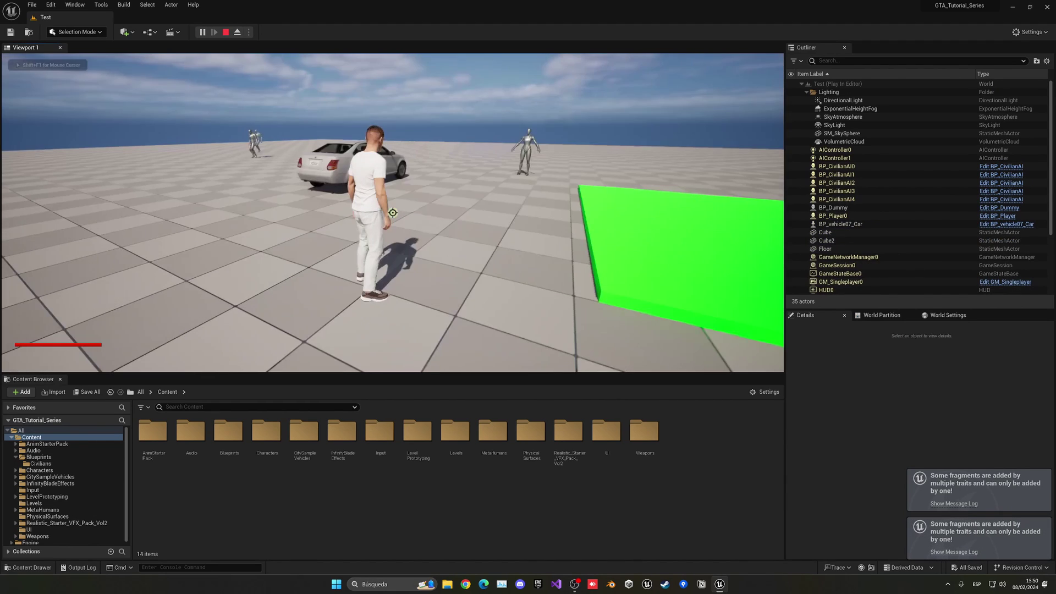
{"action": "key", "text": "w"}
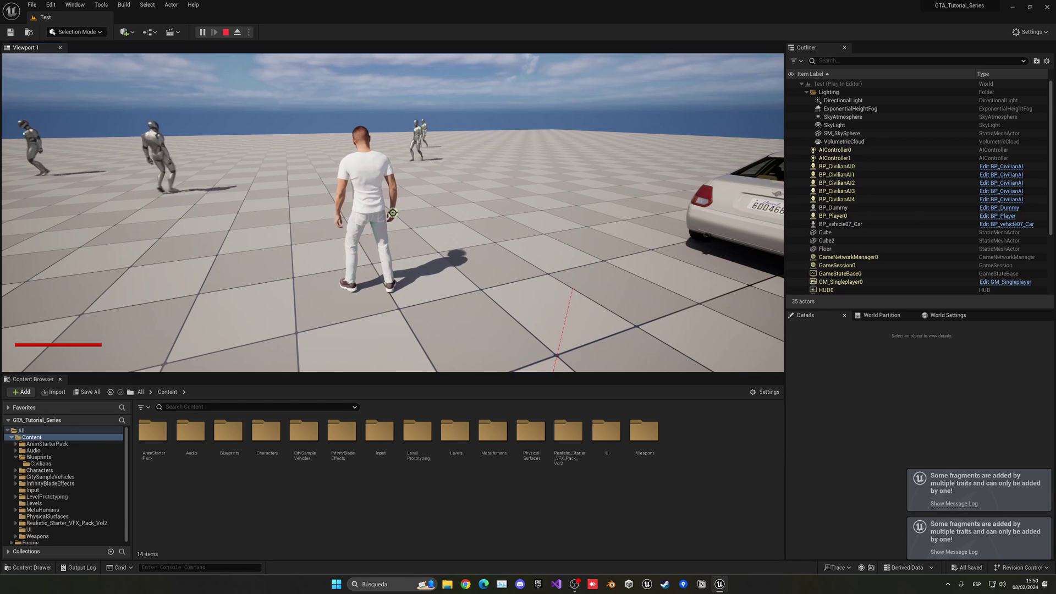
{"action": "key", "text": "apostrophe"}
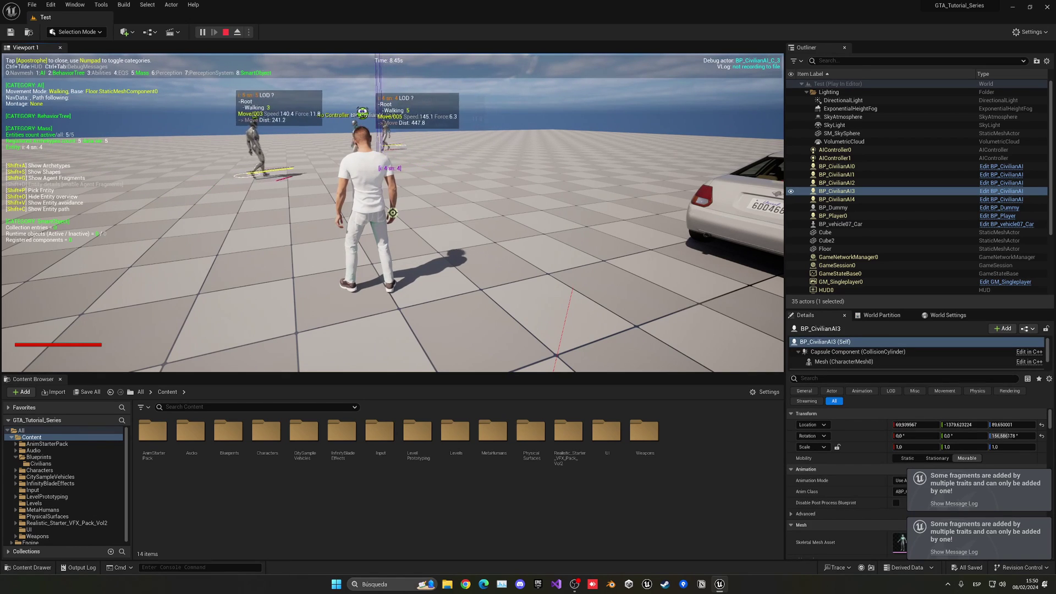
Walk the player into the civilians' paths to examine their avoidance behaviour, and end the play session
{"action": "key", "text": "a"}
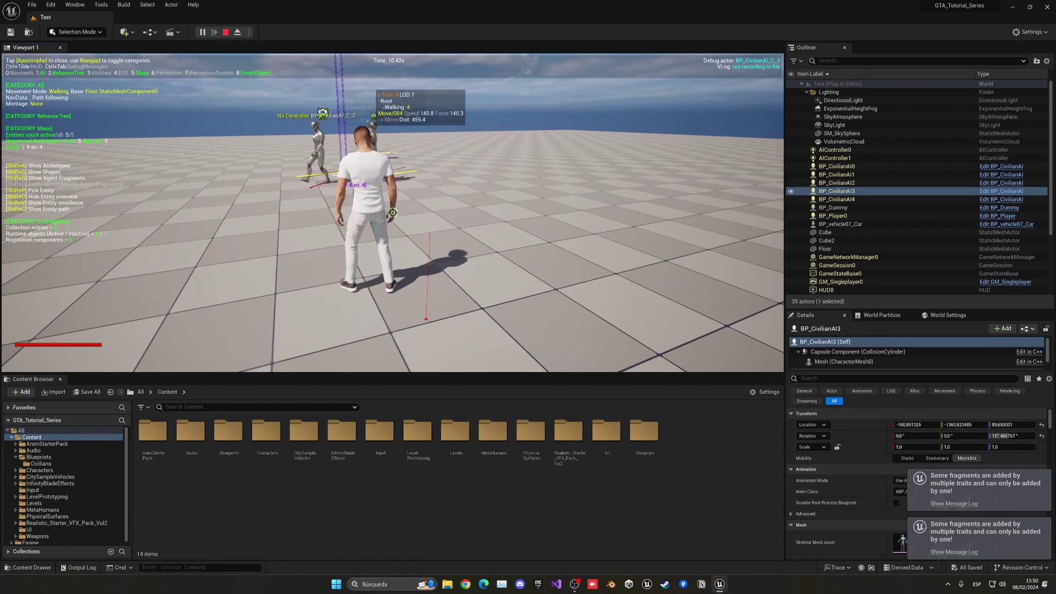
{"action": "mouse_move", "coordinate": [393, 213]}
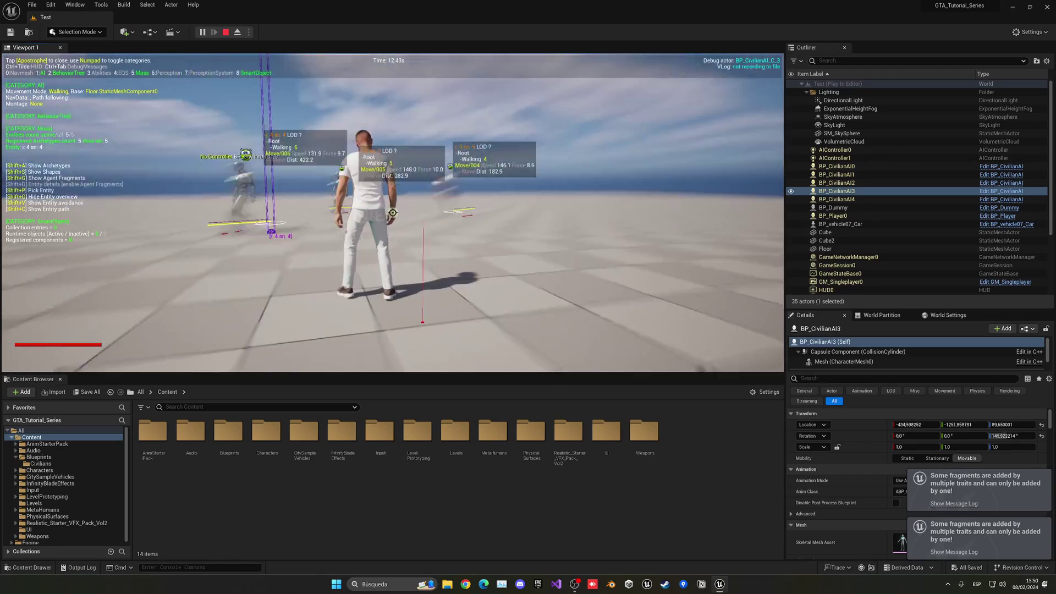
{"action": "key", "text": "s"}
{"action": "key", "text": "s"}
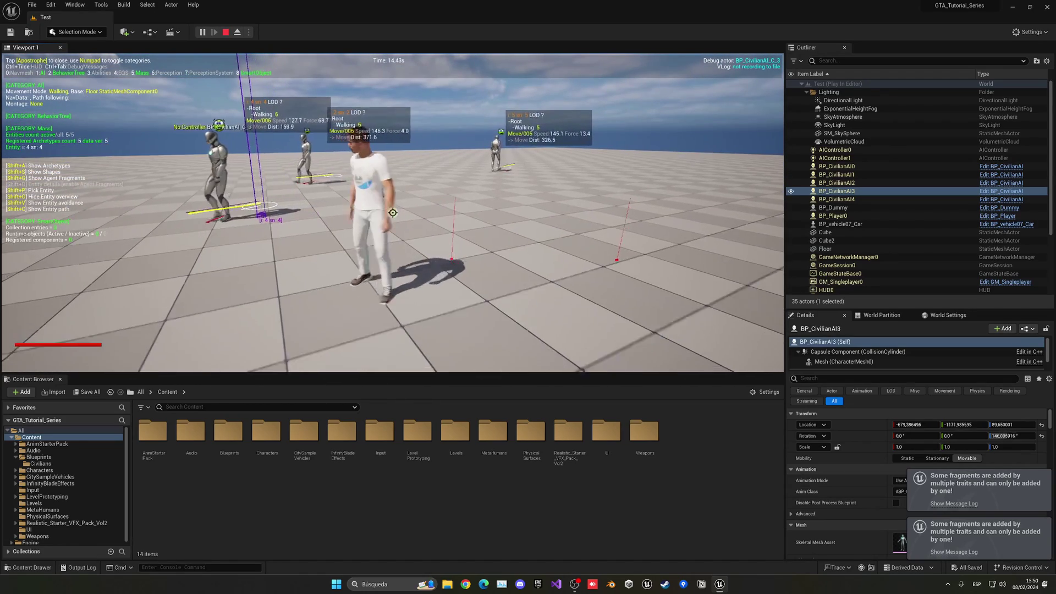
{"action": "key", "text": "w"}
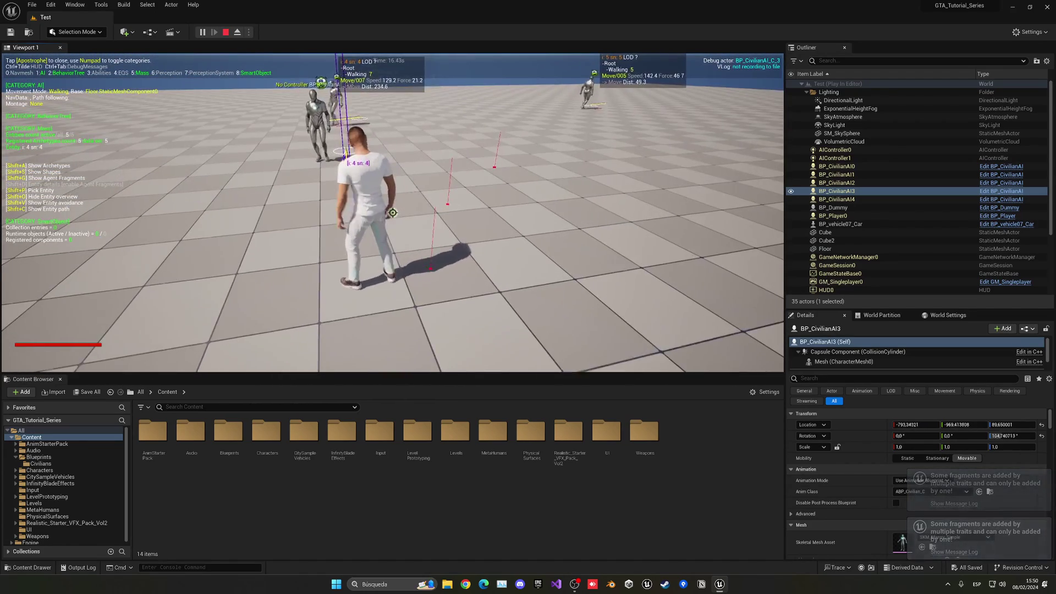
{"action": "key", "text": "s"}
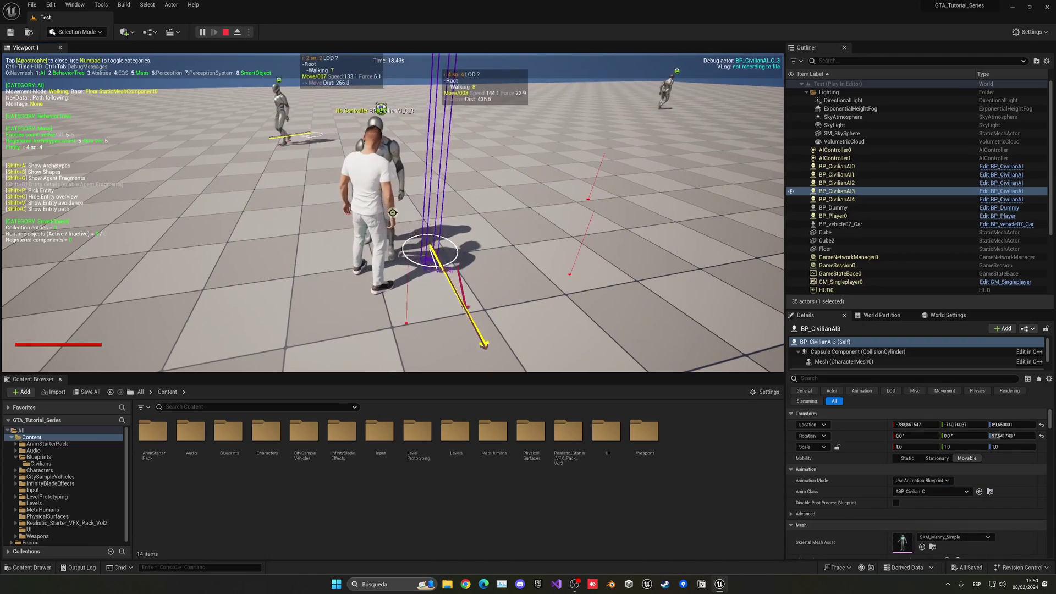
{"action": "key", "text": "w"}
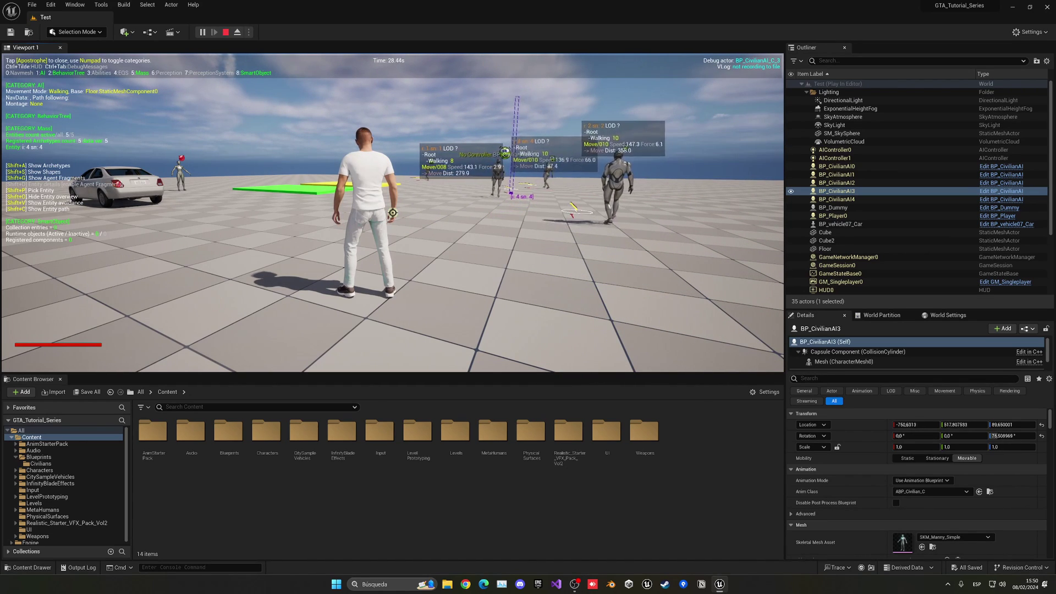
{"action": "key", "text": "w"}
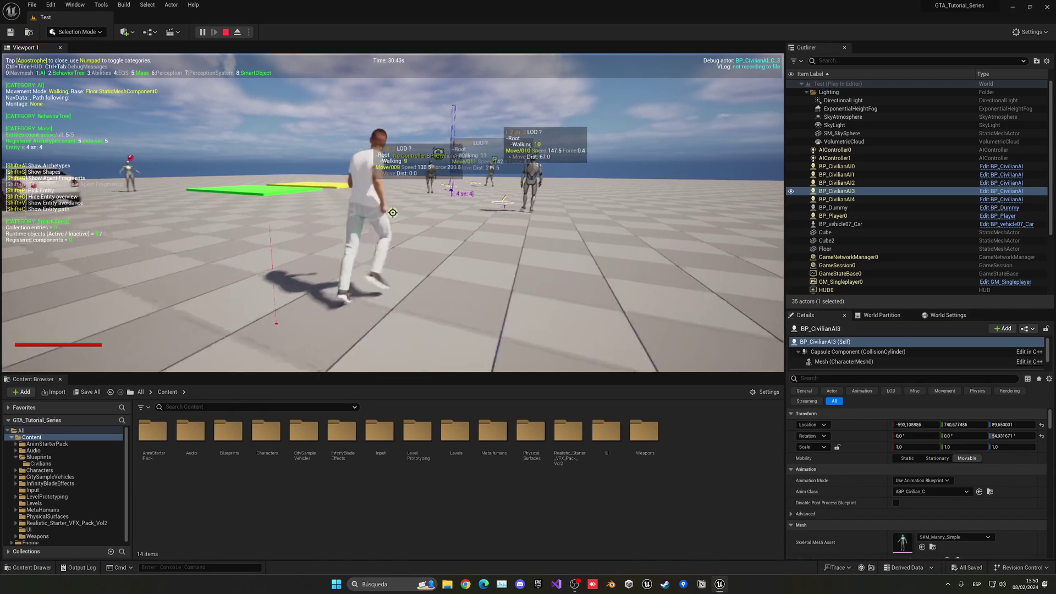
{"action": "key", "text": "d"}
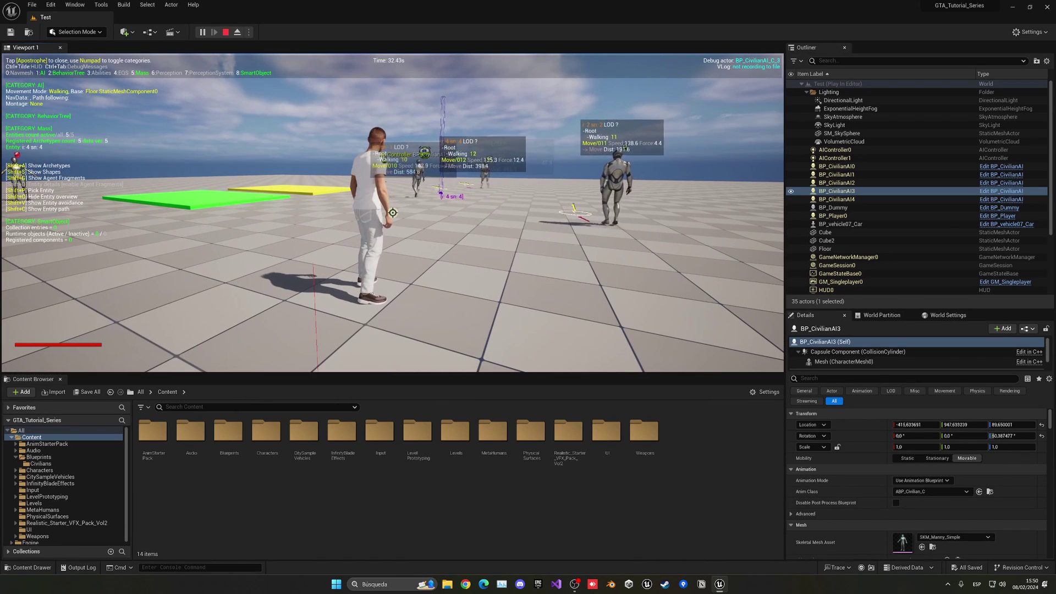
{"action": "key", "text": "d"}
{"action": "key", "text": "w"}
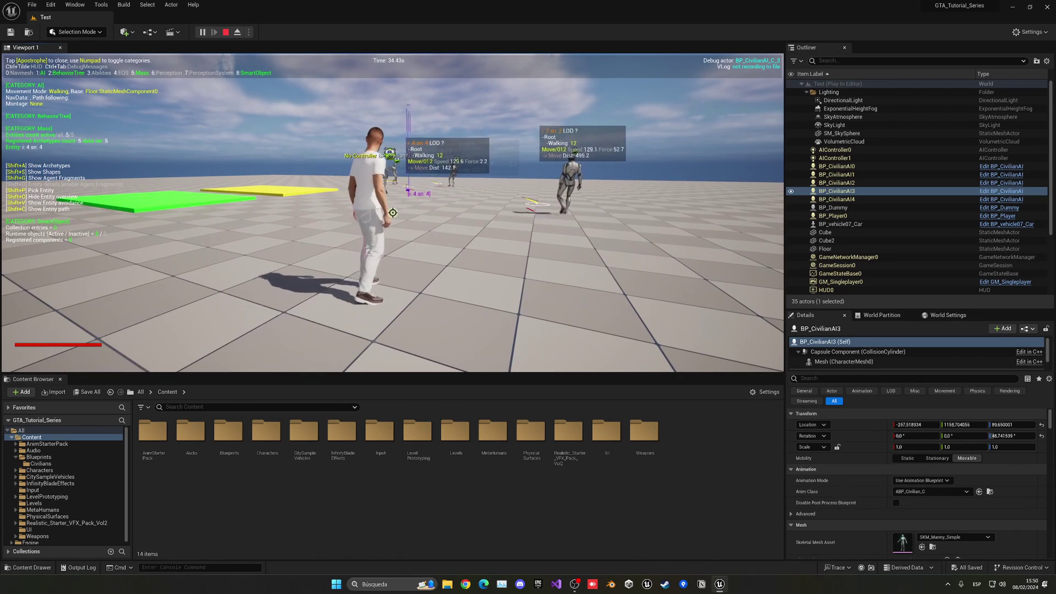
{"action": "key", "text": "shift+F1"}
{"action": "key", "text": "Escape"}
Create a Mass Entity Config Asset data asset named DA_PlayerEntity in the Blueprints/Civilians folder and open it
{"action": "right_click_drag", "start_coordinate": [412, 162], "coordinate": [383, 175]}
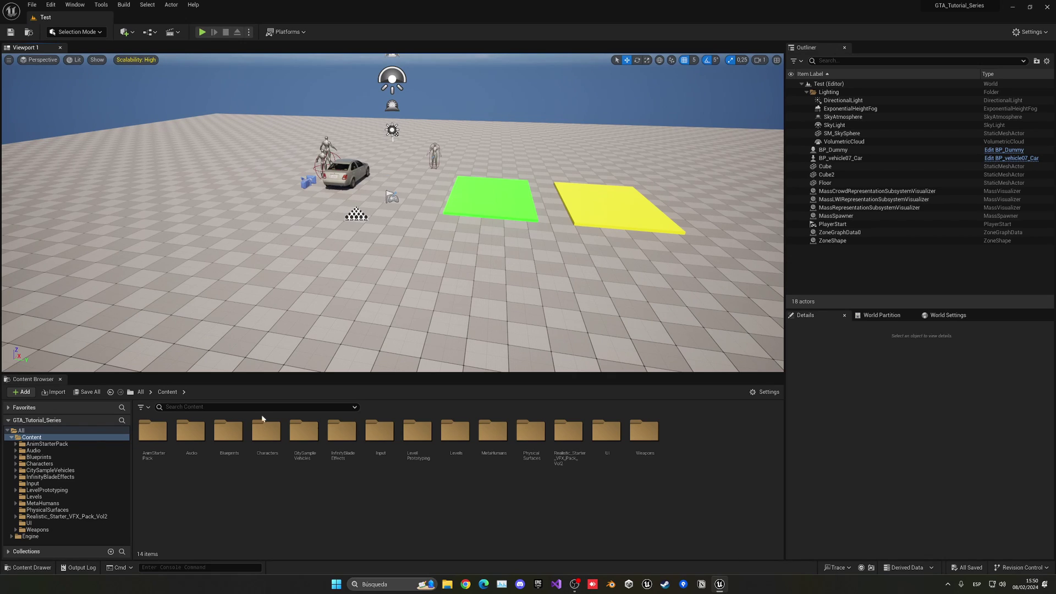
{"action": "double_click", "coordinate": [229, 430]}
{"action": "double_click", "coordinate": [152, 430]}
{"action": "right_click", "coordinate": [184, 497]}
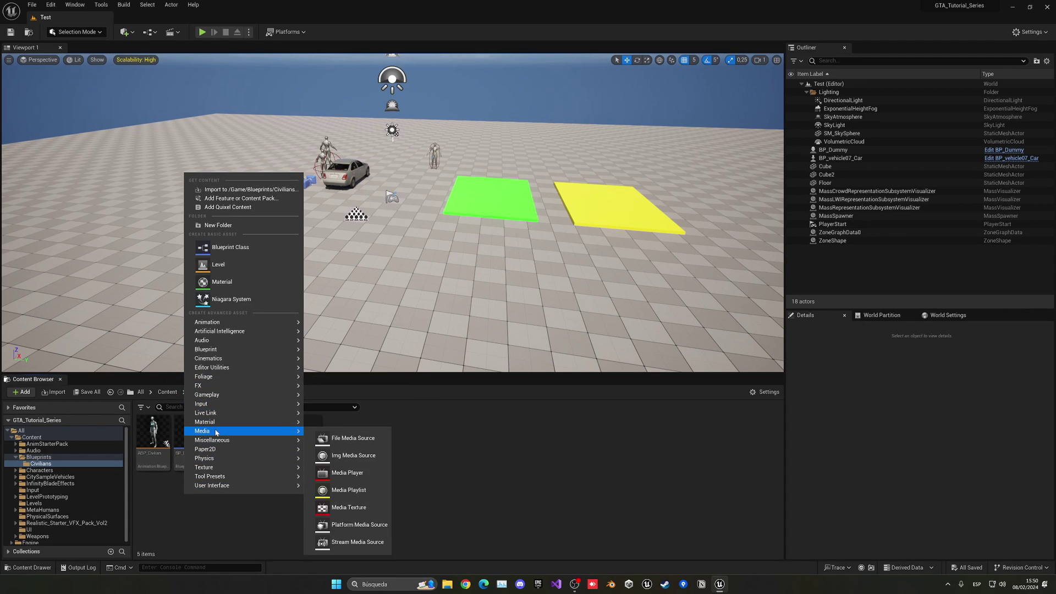
{"action": "mouse_move", "coordinate": [212, 441]}
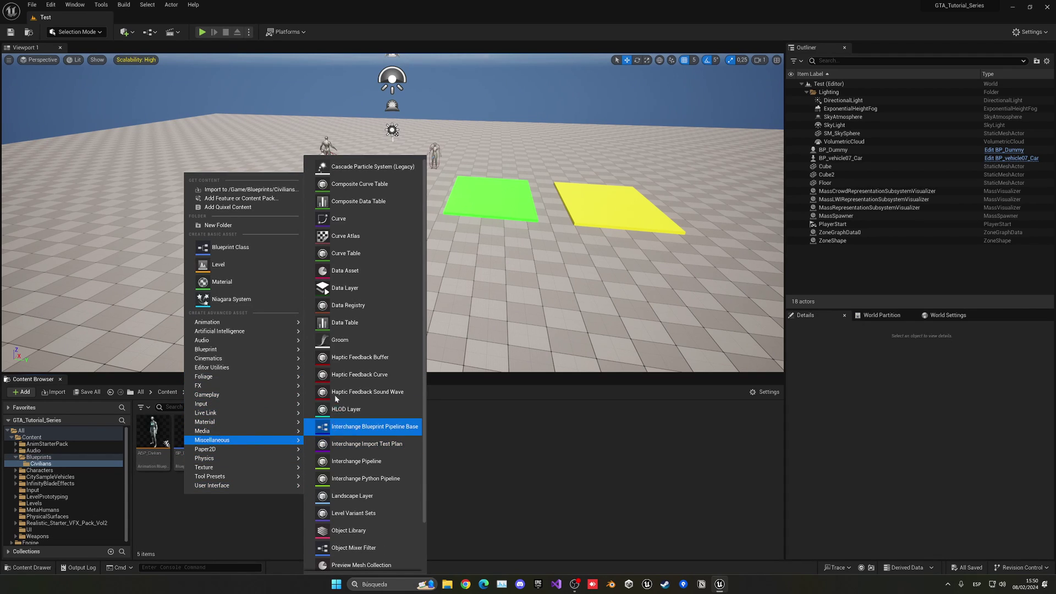
{"action": "left_click", "coordinate": [345, 270]}
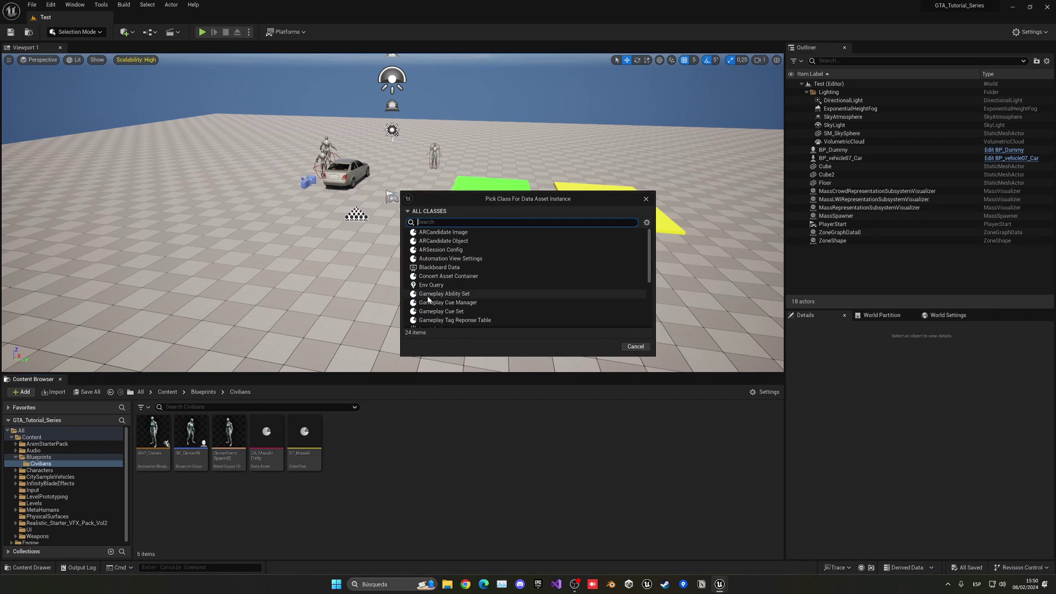
{"action": "scroll", "coordinate": [426, 297], "scroll_direction": "down", "scroll_amount": 2}
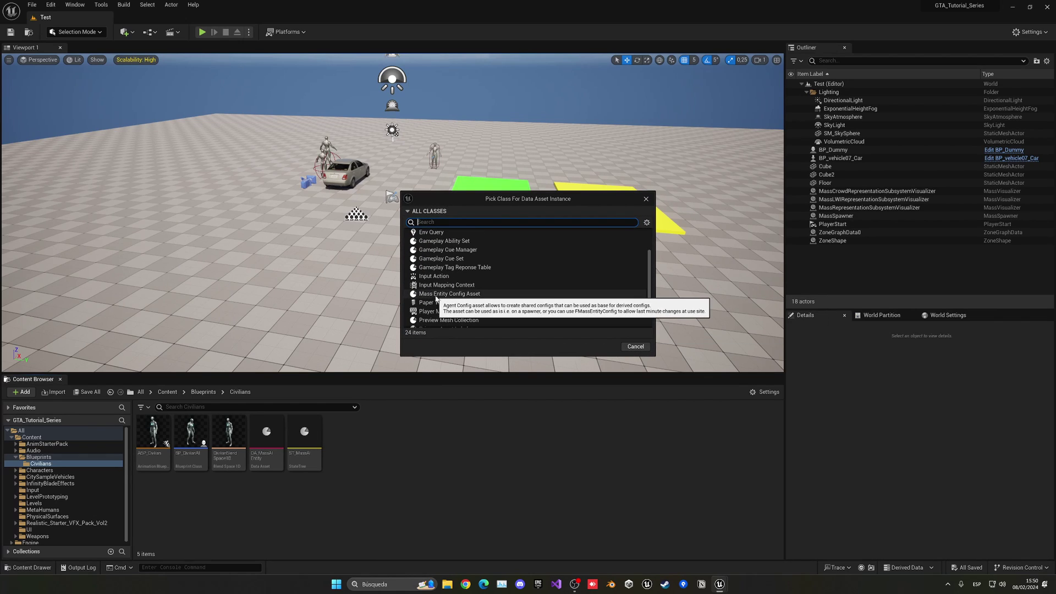
{"action": "left_click", "coordinate": [435, 294]}
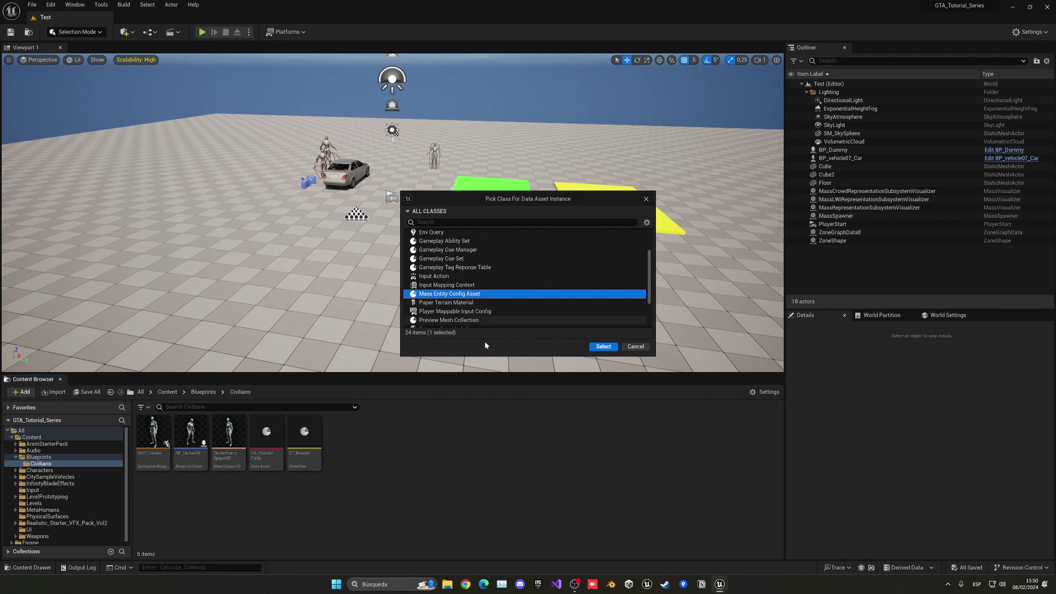
{"action": "left_click", "coordinate": [603, 347]}
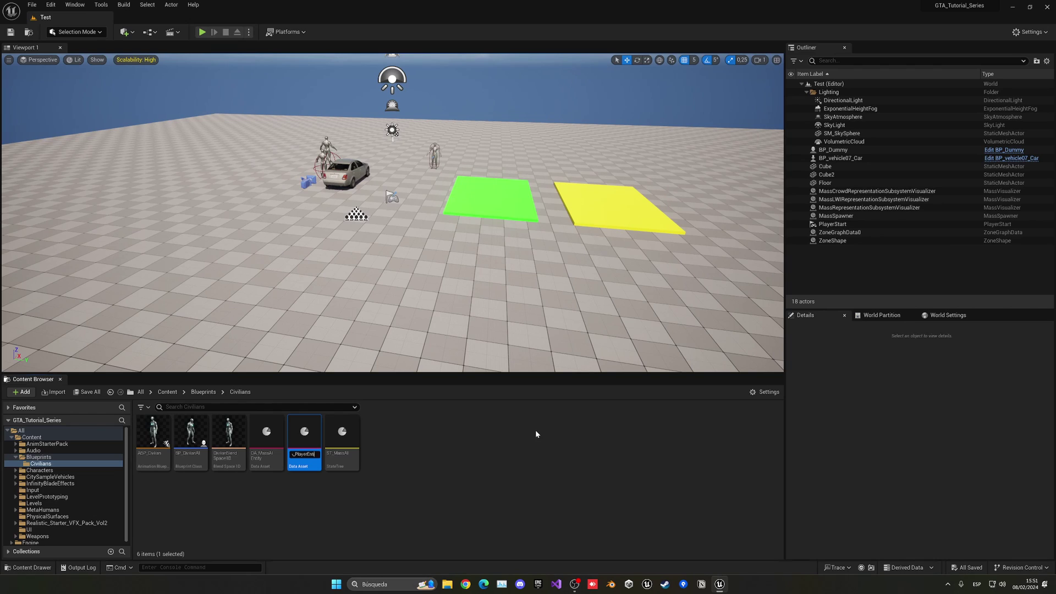
{"action": "key", "text": "Return"}
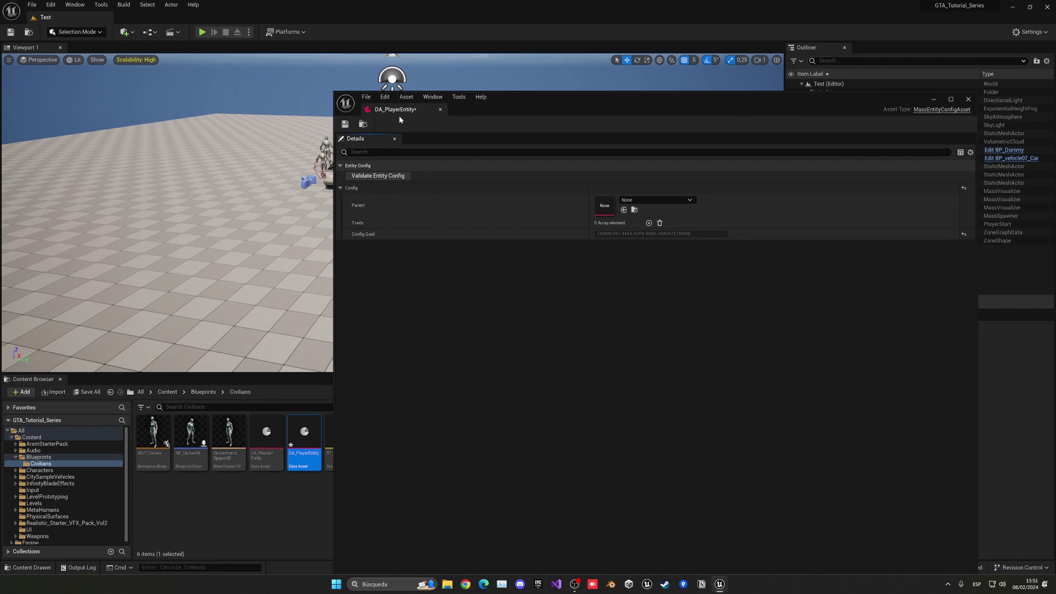
Dock the DA_PlayerEntity editor in the main window and add an Agent Capsule Collision Sync trait with Sync Direction set to Actor to Mass
{"action": "left_click_drag", "start_coordinate": [396, 109], "coordinate": [149, 17]}
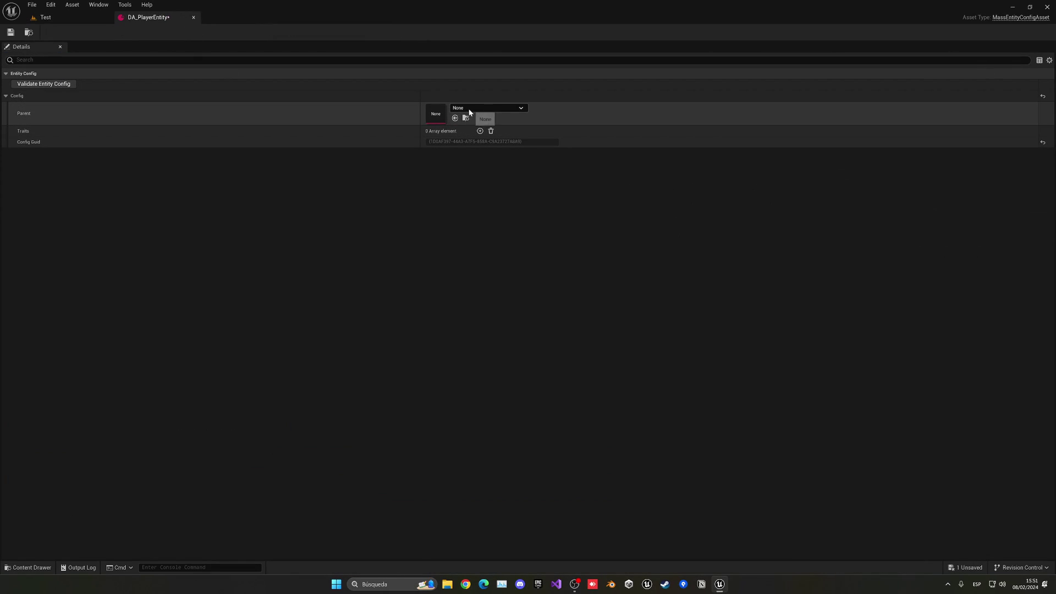
{"action": "left_click", "coordinate": [479, 131]}
{"action": "left_click", "coordinate": [469, 143]}
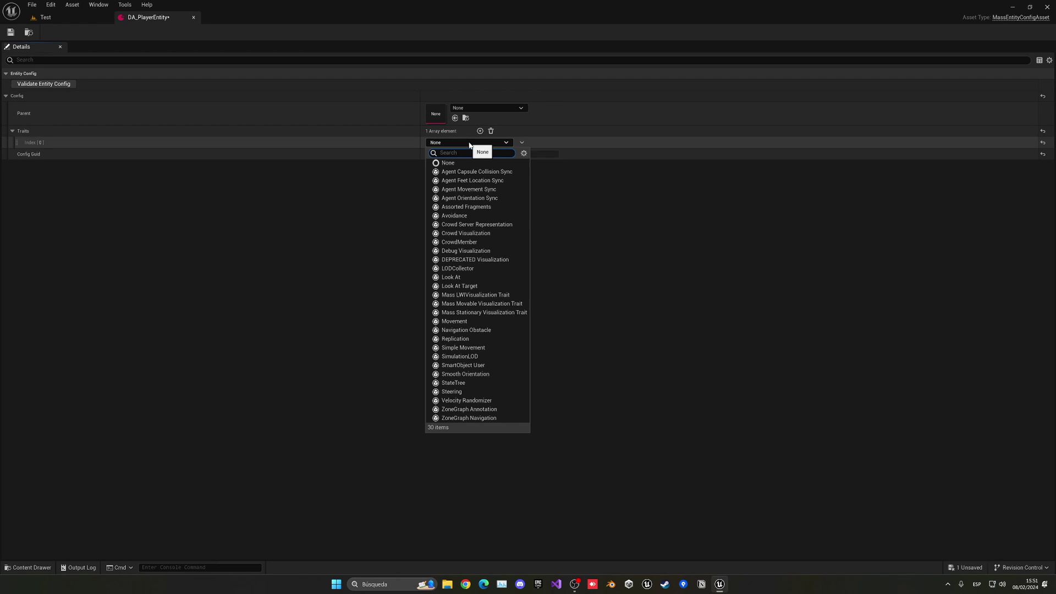
{"action": "left_click", "coordinate": [486, 175]}
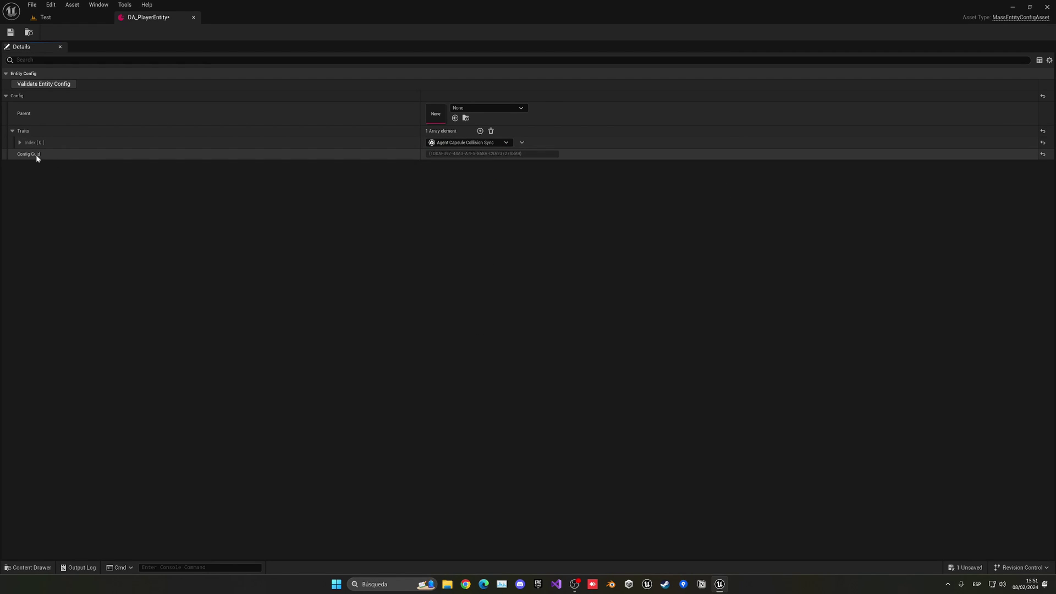
{"action": "left_click", "coordinate": [20, 143]}
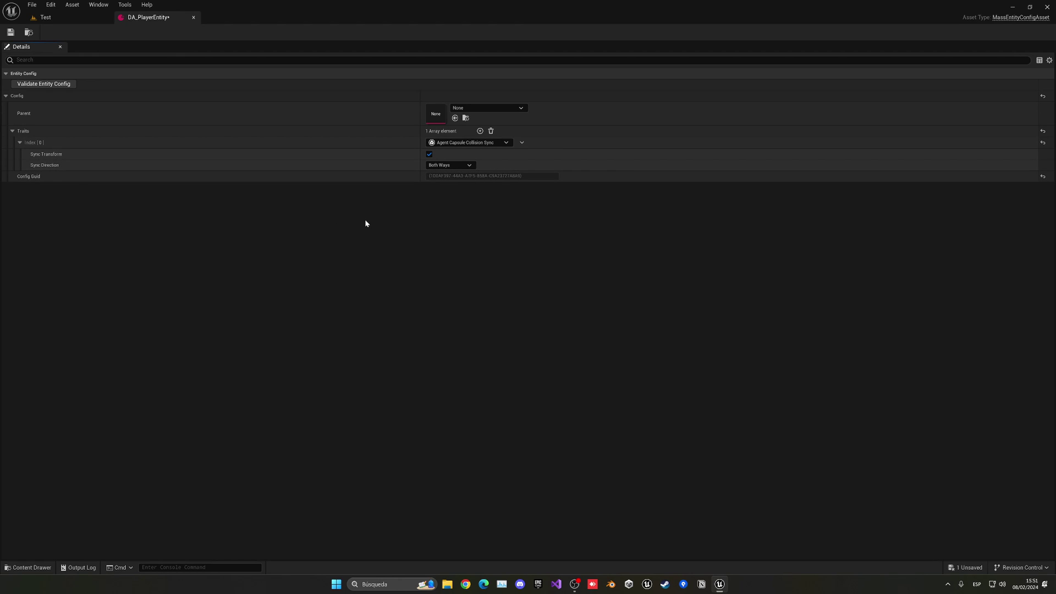
{"action": "left_click", "coordinate": [434, 165]}
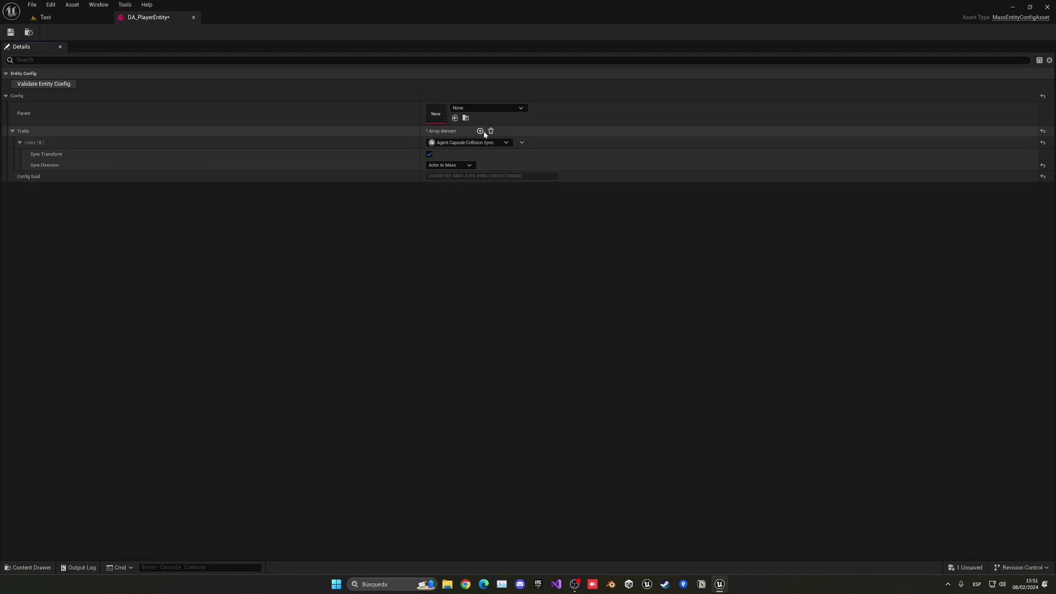
Add a Navigation Obstacle trait to DA_PlayerEntity, save the asset, and close its editor
{"action": "left_click", "coordinate": [480, 131]}
{"action": "left_click", "coordinate": [460, 176]}
{"action": "type", "text": "nav"}
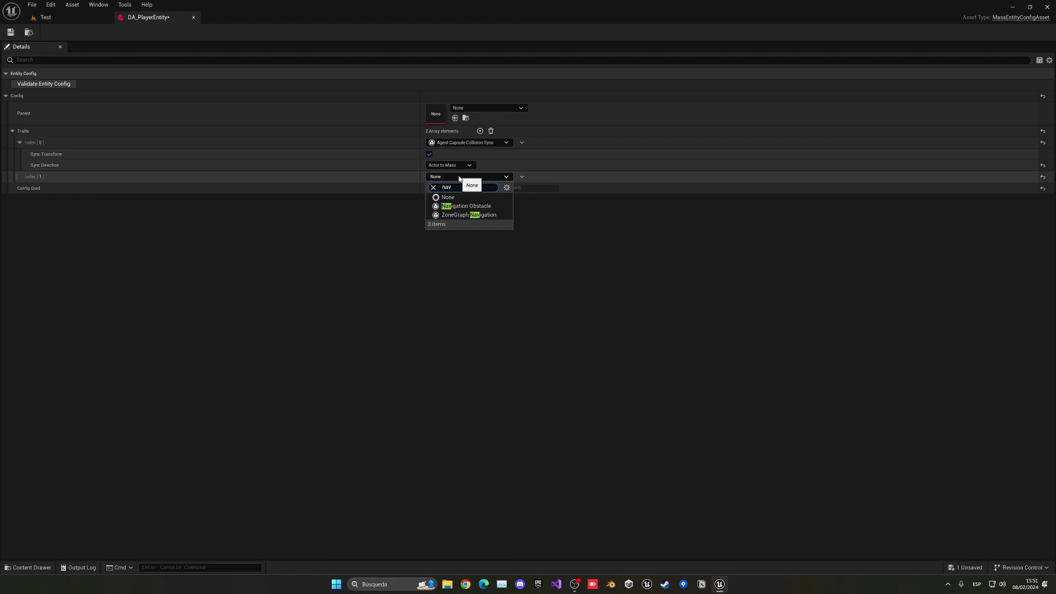
{"action": "left_click", "coordinate": [464, 206]}
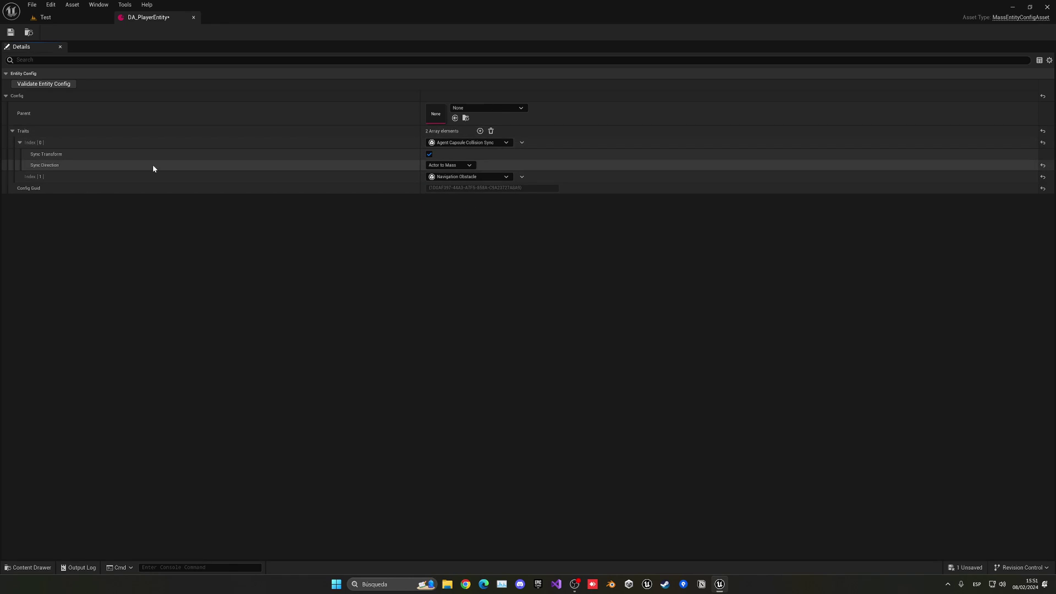
{"action": "middle_click", "coordinate": [149, 21]}
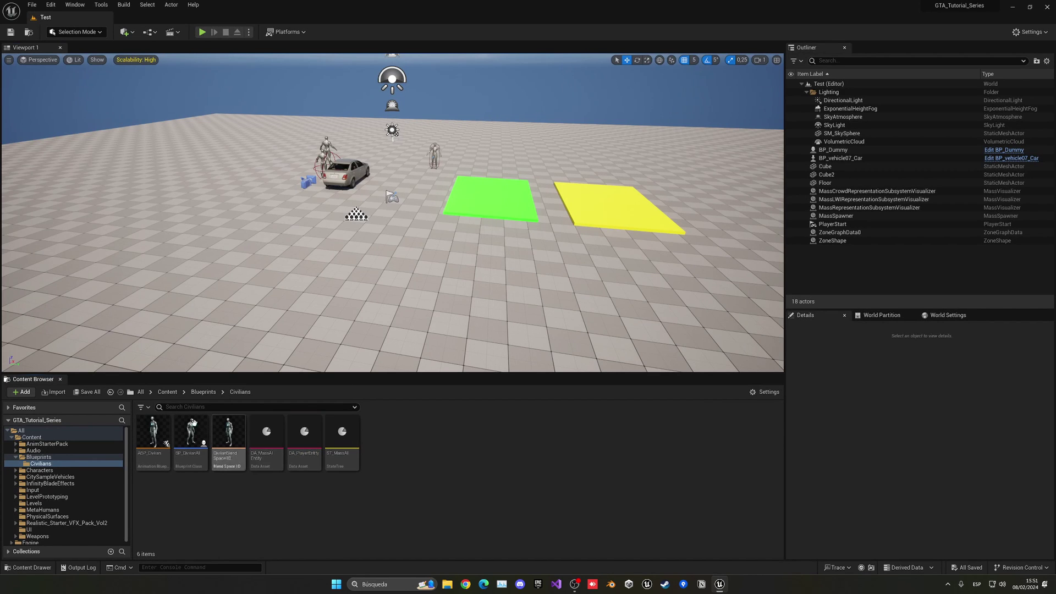
Open the BP_Player blueprint from the Blueprints folder and show its viewport
{"action": "left_click", "coordinate": [167, 392]}
{"action": "double_click", "coordinate": [229, 435]}
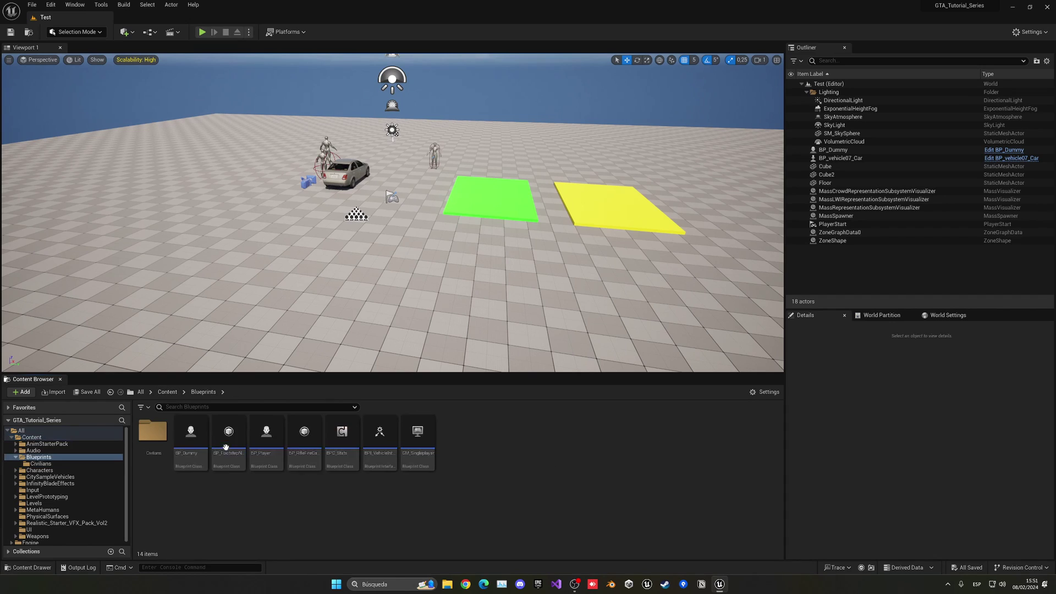
{"action": "double_click", "coordinate": [272, 441]}
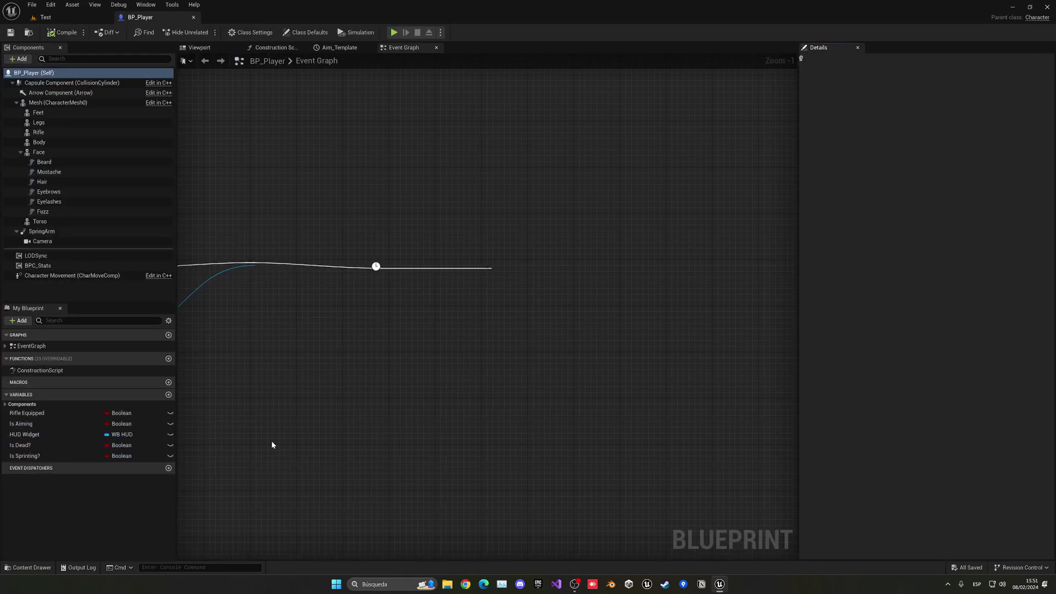
{"action": "left_click", "coordinate": [202, 51]}
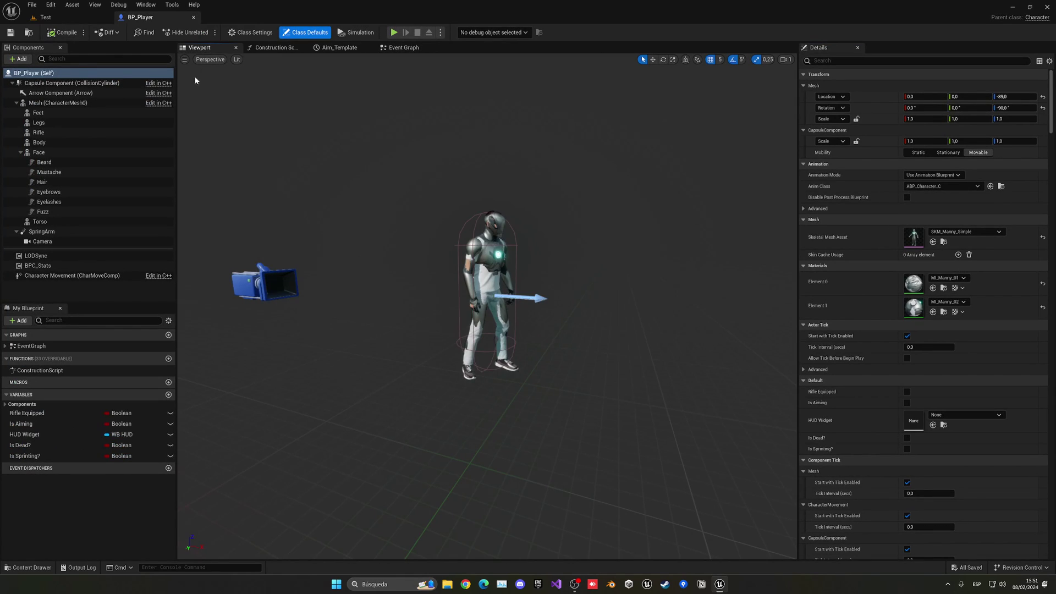
Add a MassAgent component to BP_Player, keeping its default name
{"action": "left_click", "coordinate": [18, 58]}
{"action": "type", "text": "m"}
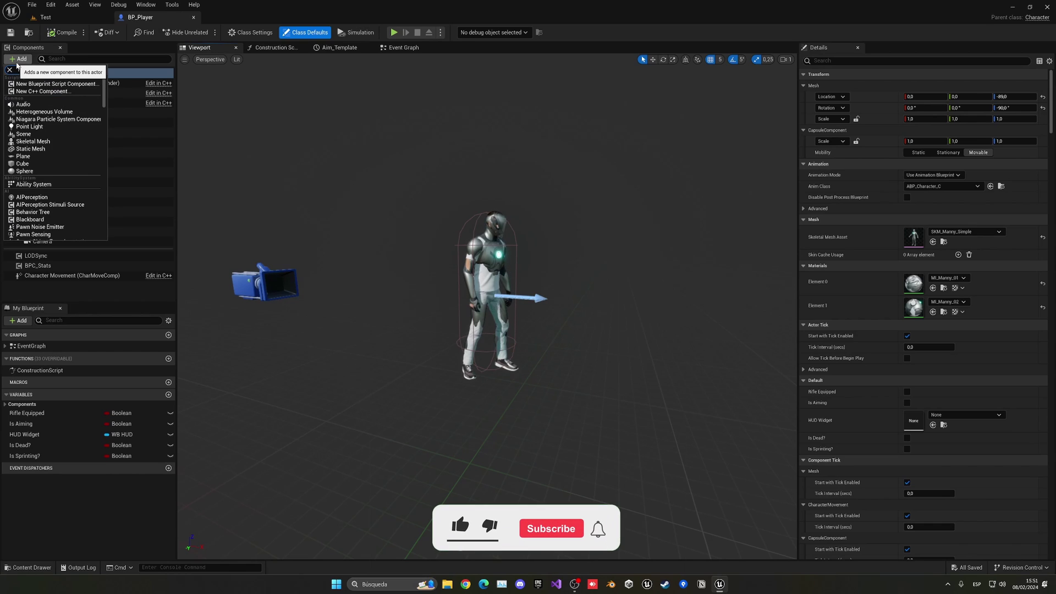
{"action": "type", "text": "ass"}
{"action": "left_click", "coordinate": [35, 98]}
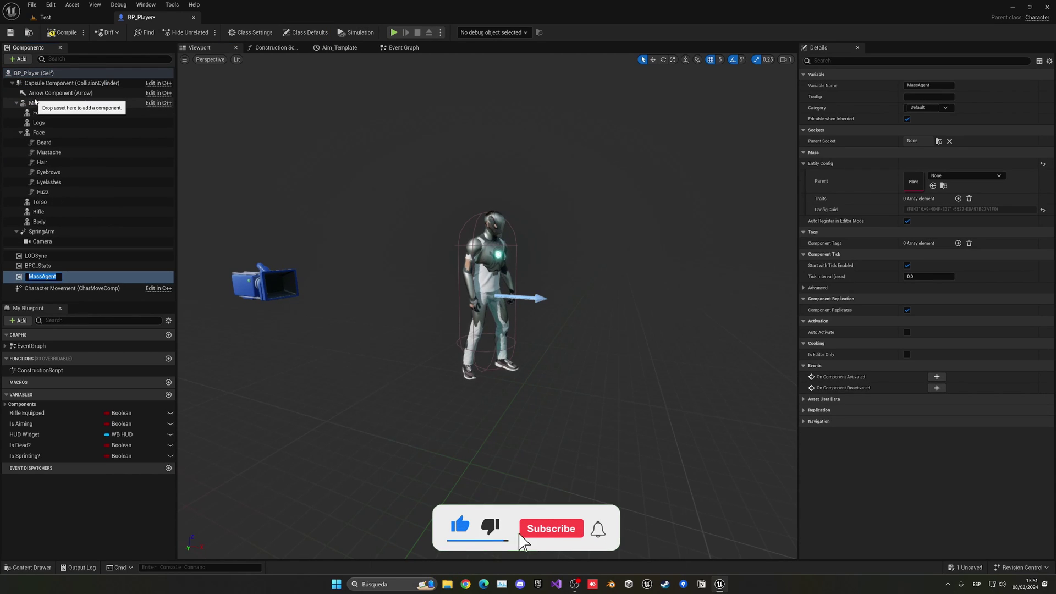
{"action": "key", "text": "Return"}
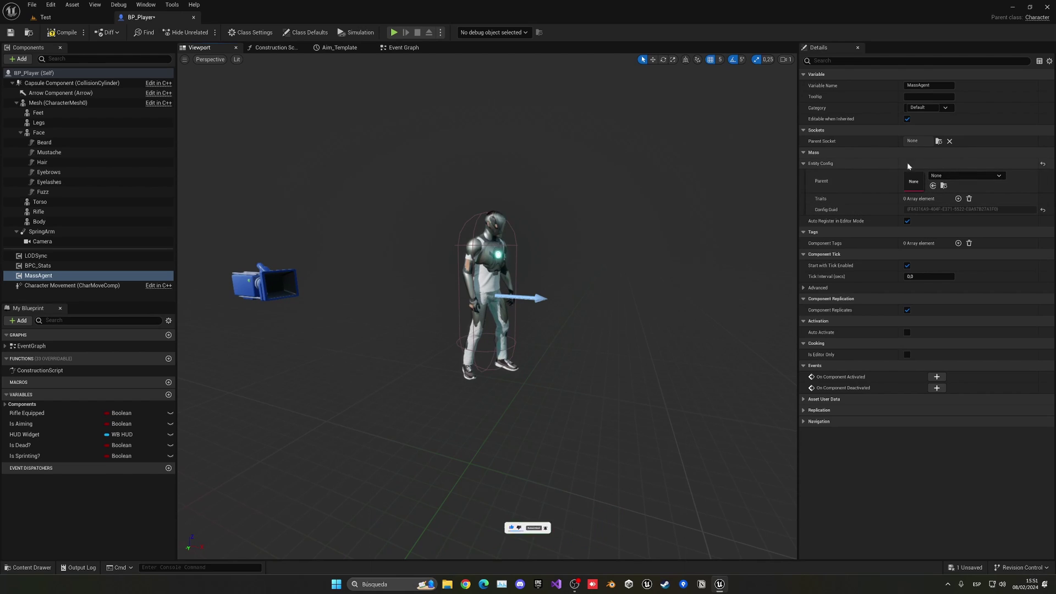
Assign DA_PlayerEntity as the parent in the MassAgent component's entity config and save BP_Player
{"action": "left_click", "coordinate": [966, 175]}
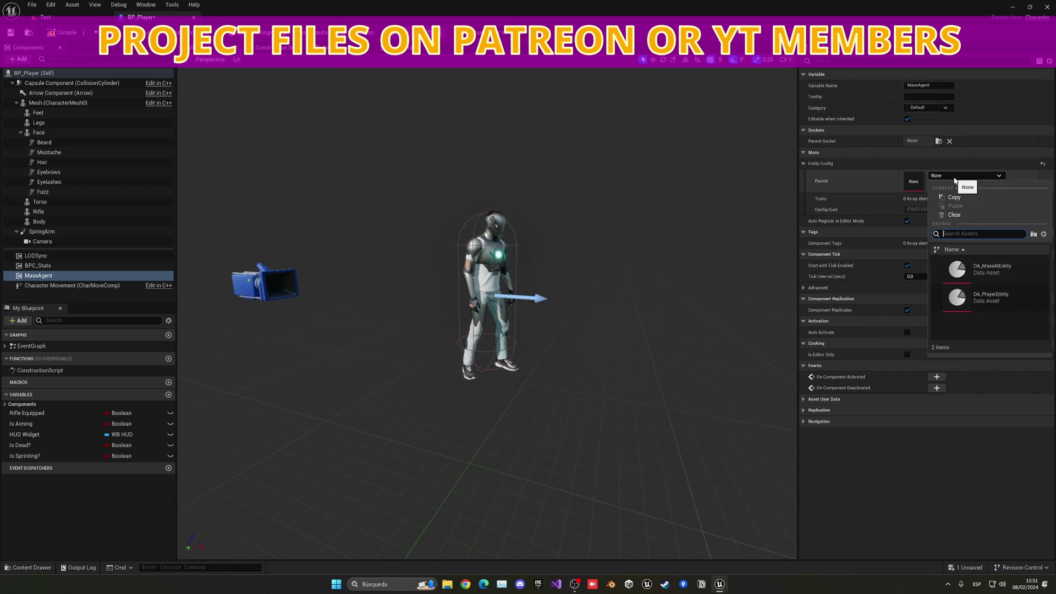
{"action": "left_click", "coordinate": [993, 297]}
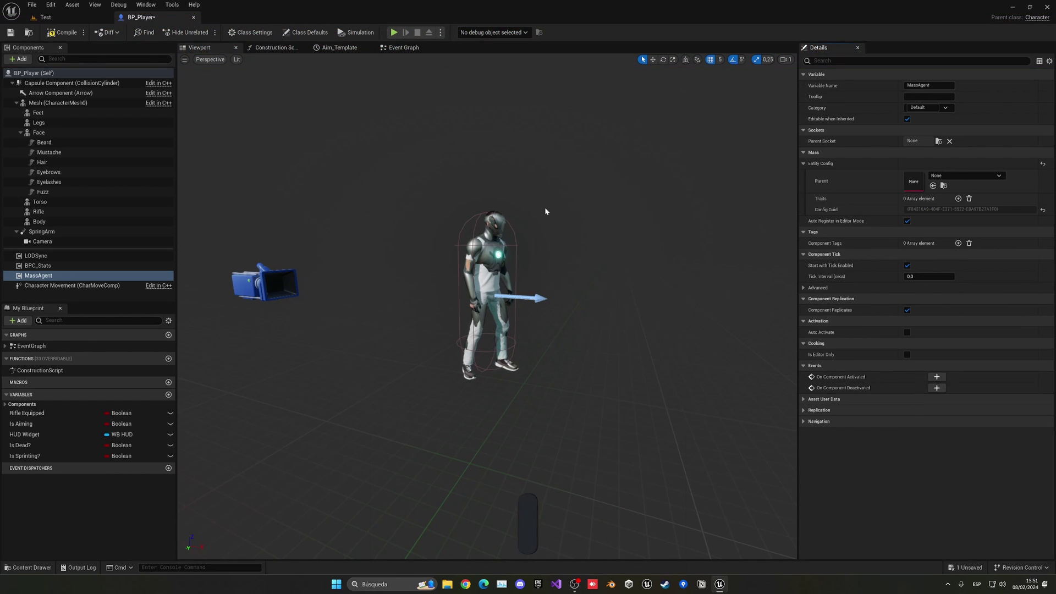
{"action": "left_click", "coordinate": [11, 32]}
Play the Test level, walk the player up to a civilian, and turn on the Gameplay Debugger overlay
{"action": "left_click", "coordinate": [50, 17]}
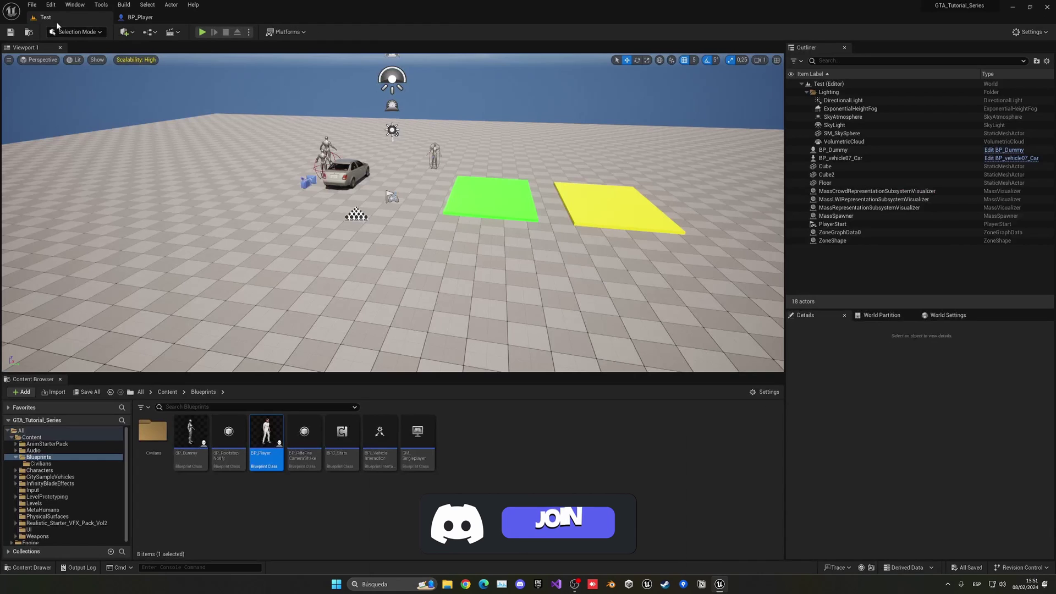
{"action": "left_click", "coordinate": [202, 32]}
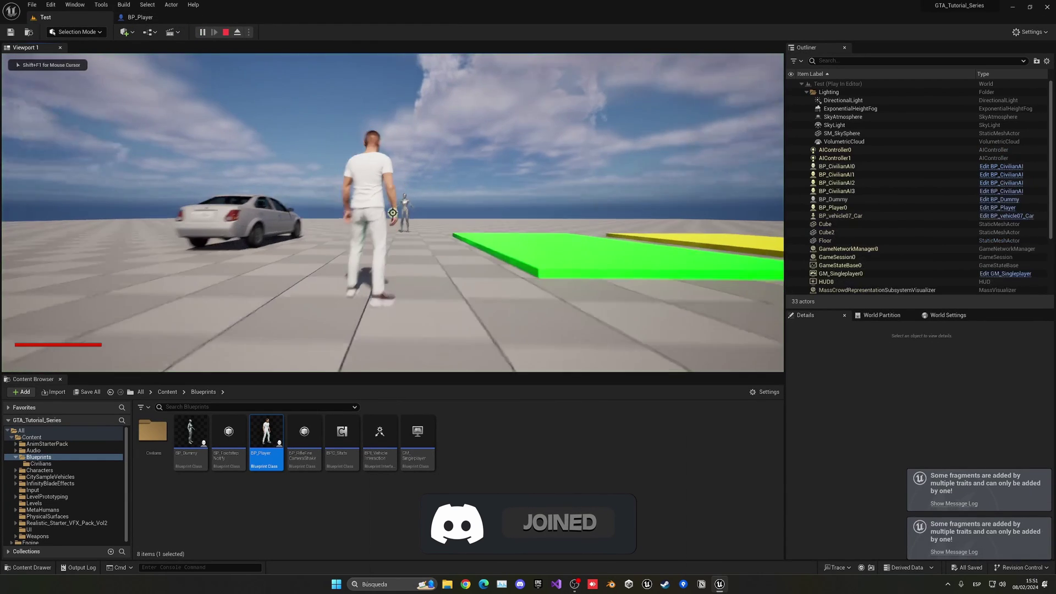
{"action": "key", "text": "w"}
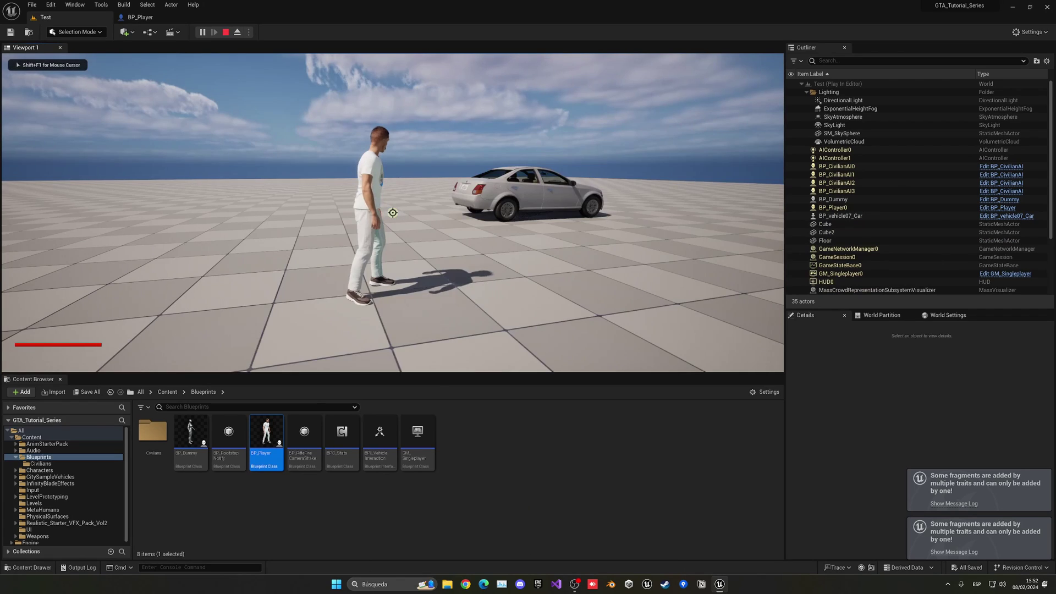
{"action": "key", "text": "w"}
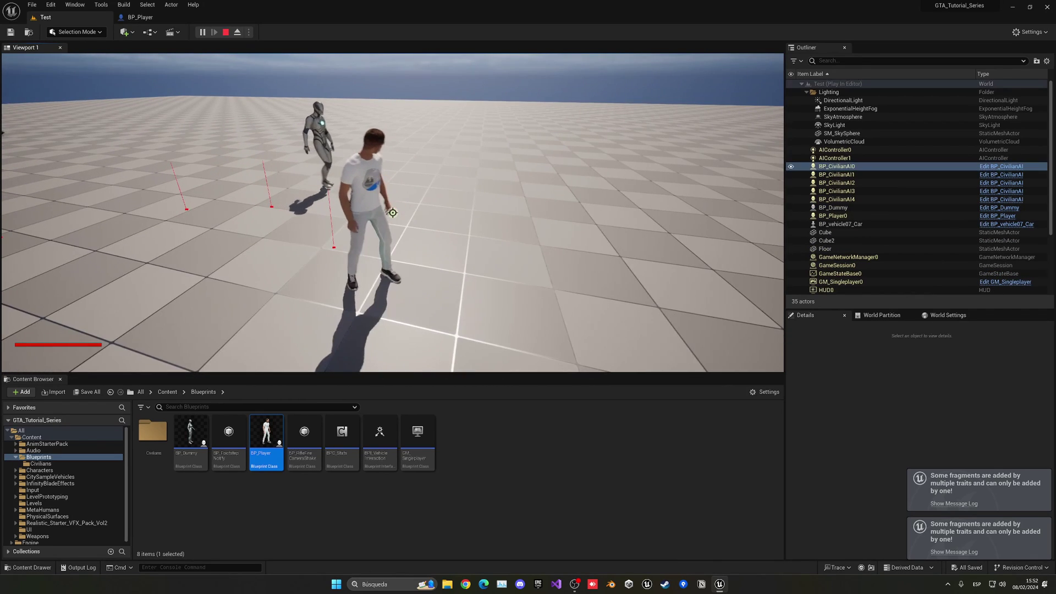
{"action": "key", "text": "apostrophe"}
Walk the player among the moving civilians and across their lanes to examine how they avoid the player
{"action": "key", "text": "w"}
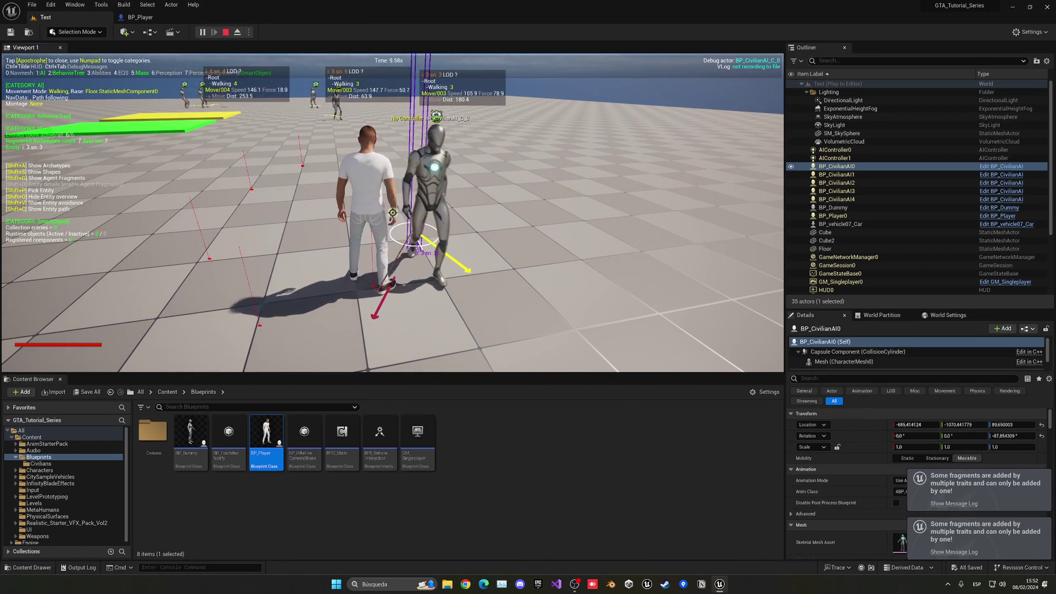
{"action": "key", "text": "w"}
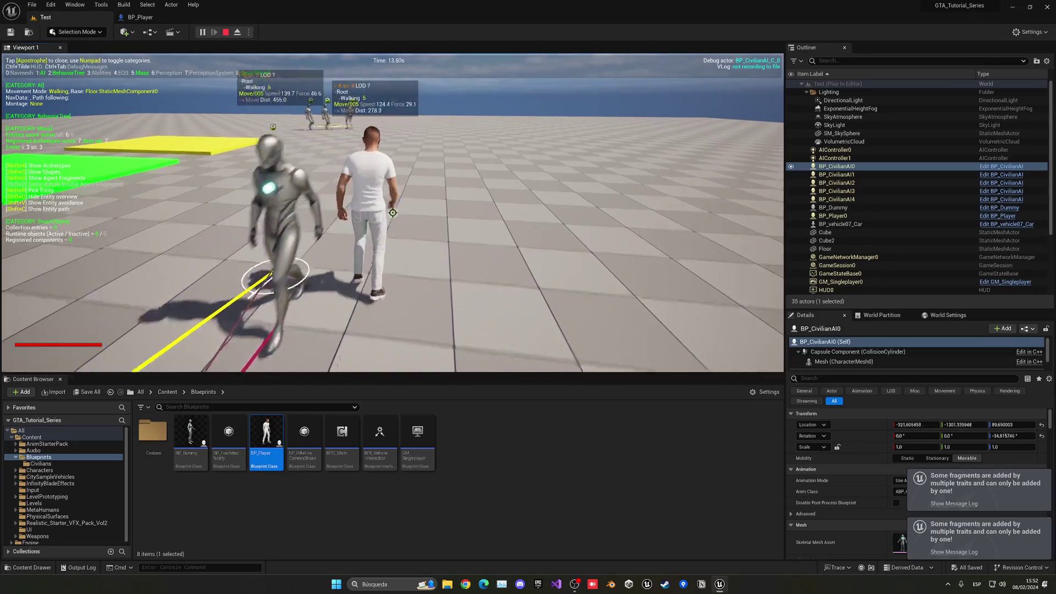
{"action": "key", "text": "w"}
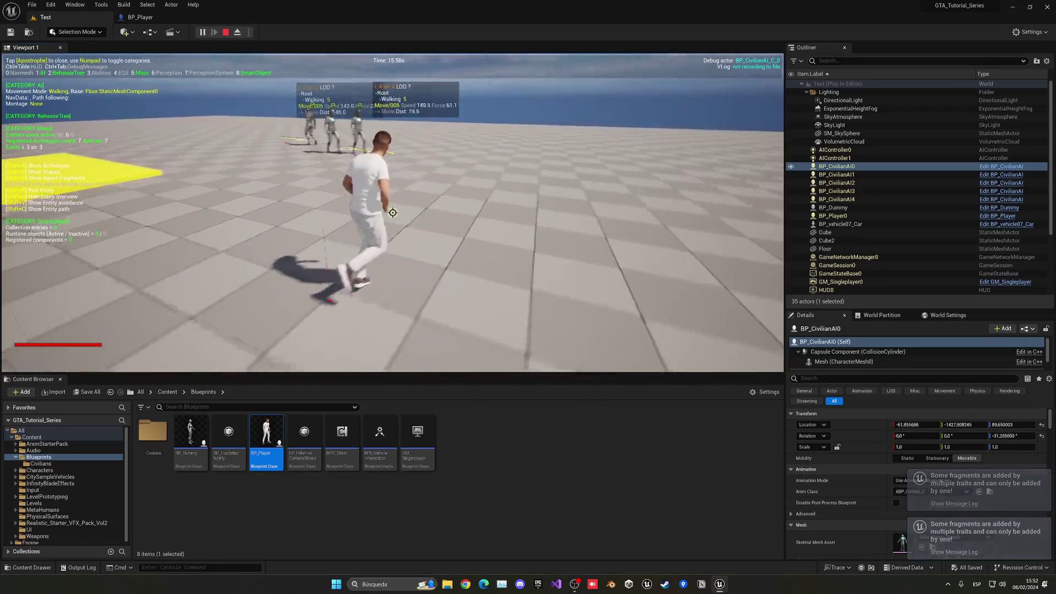
{"action": "key", "text": "a"}
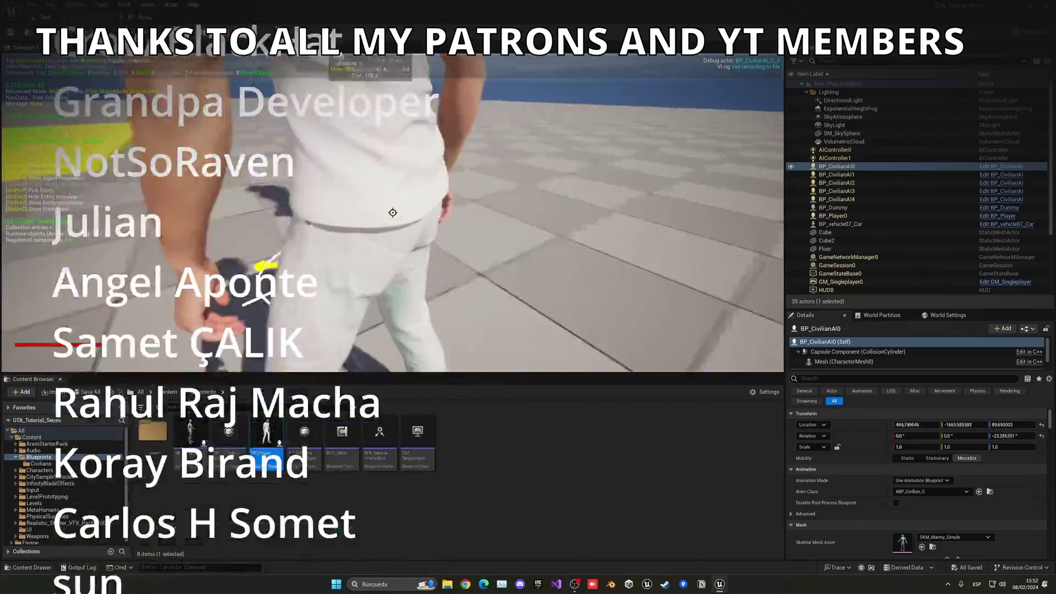
{"action": "key", "text": "d"}
{"action": "key", "text": "w"}
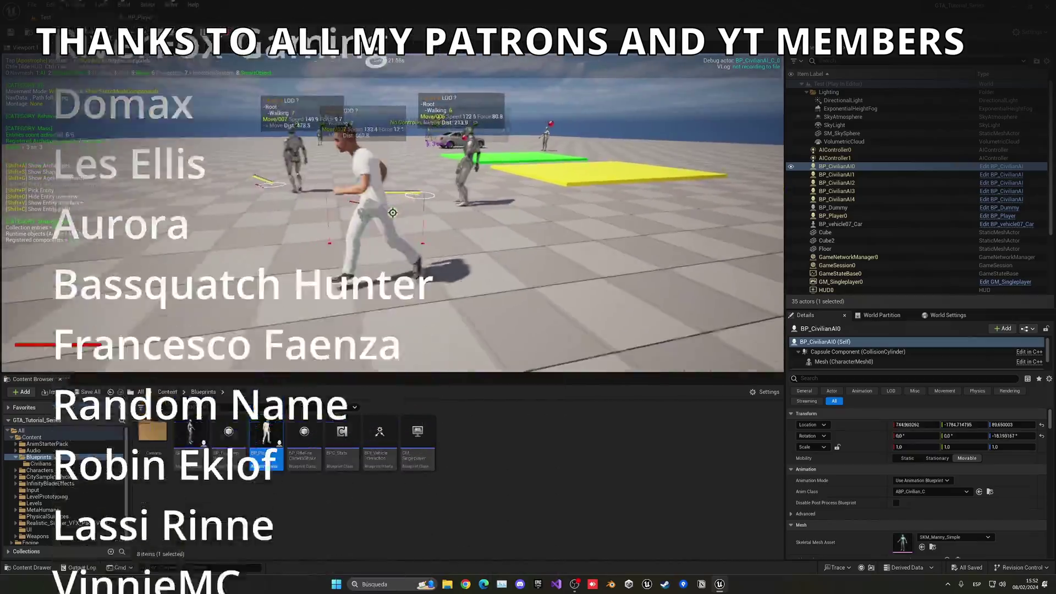
{"action": "key", "text": "w"}
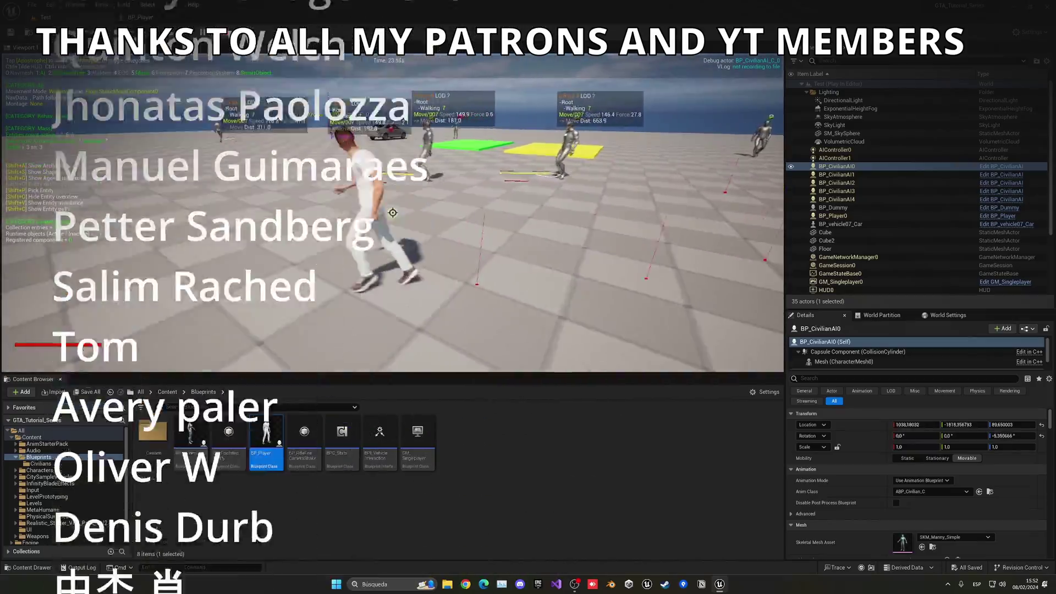
{"action": "key", "text": "w"}
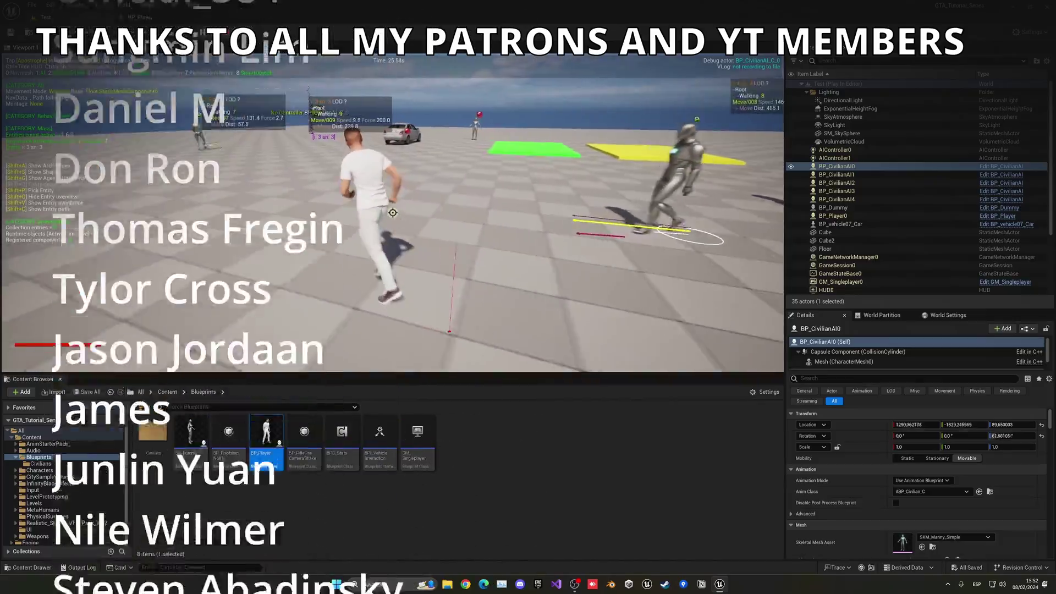
{"action": "key", "text": "w"}
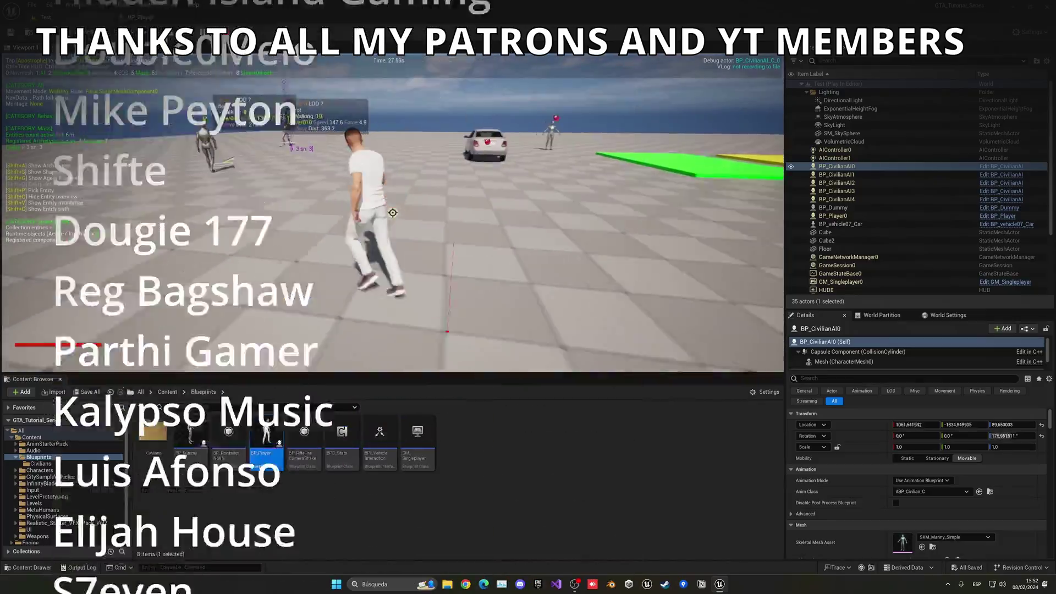
{"action": "key", "text": "w"}
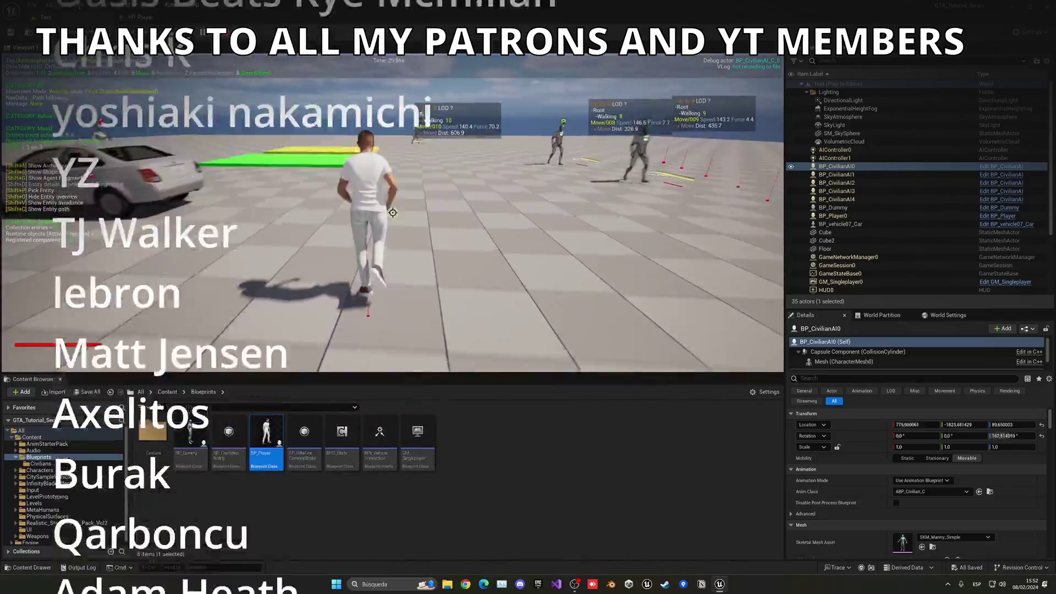
{"action": "key", "text": "w"}
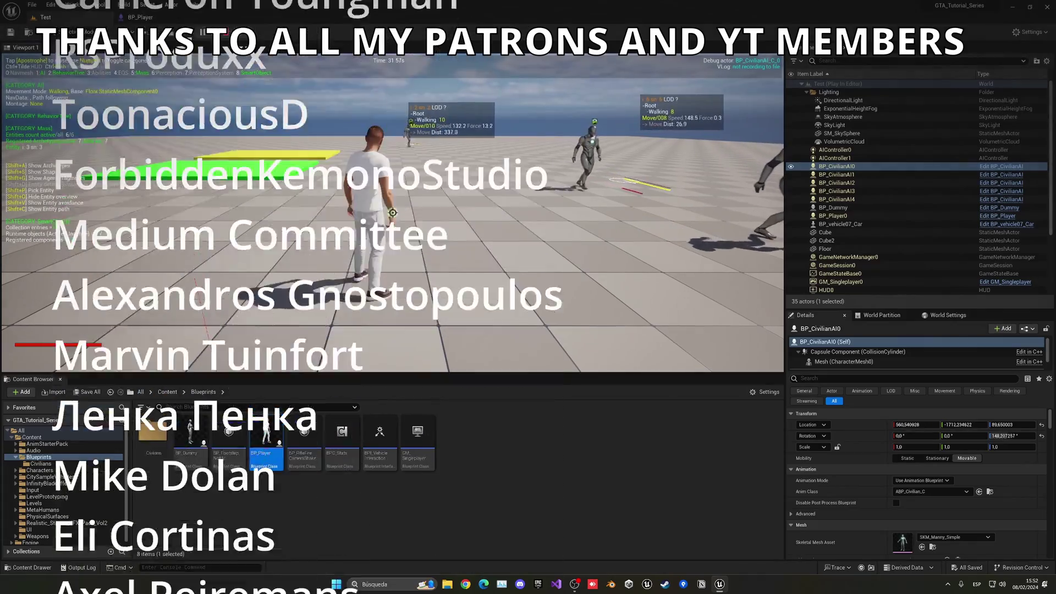
{"action": "key", "text": "w"}
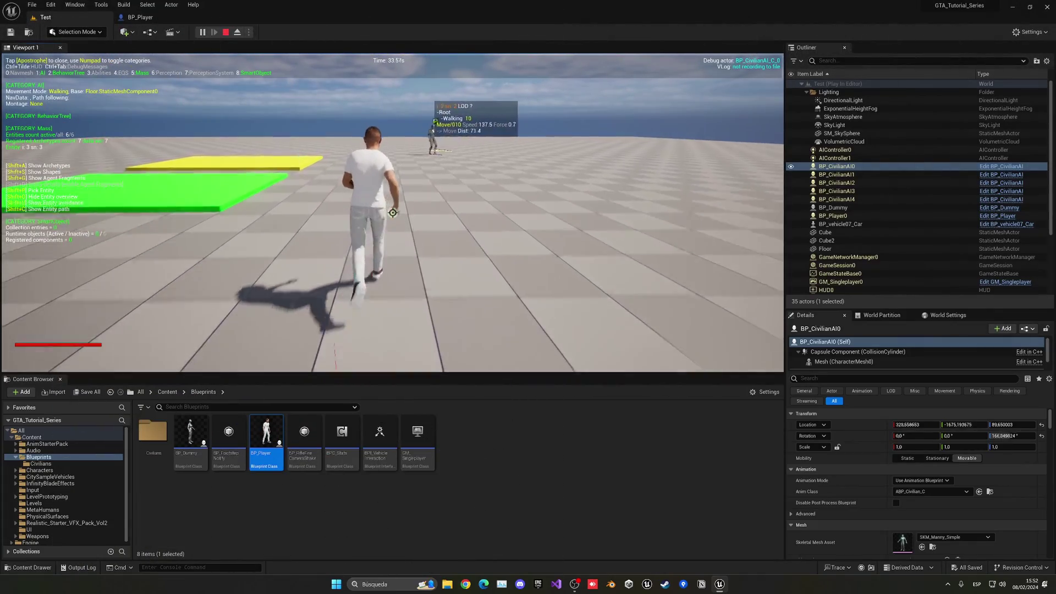